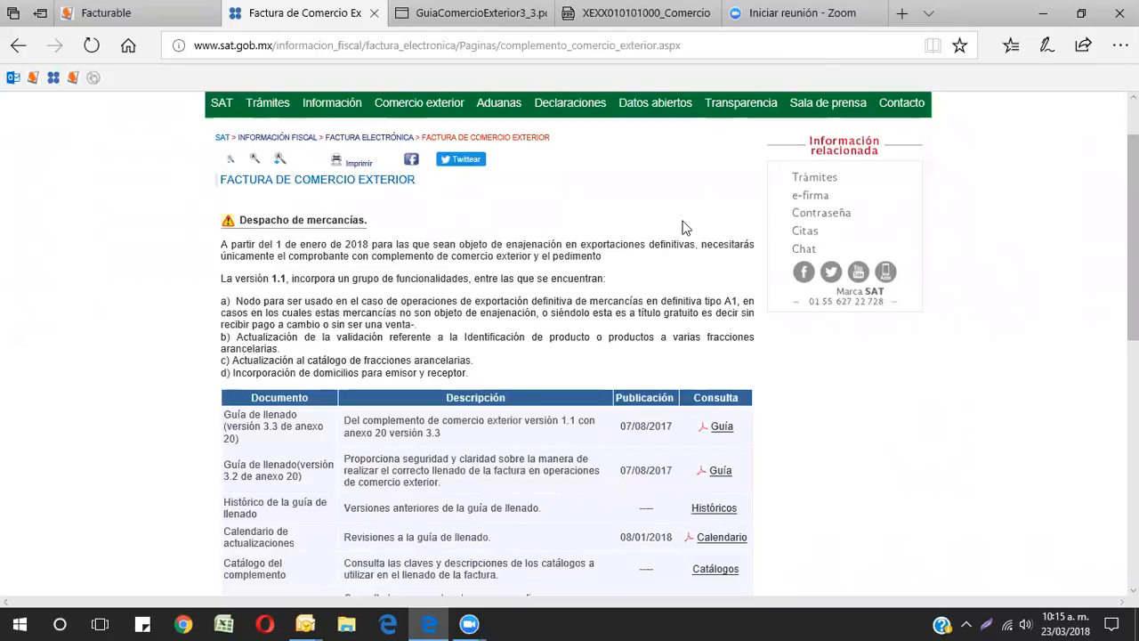
Step: Navigate through the Información menu to the Factura page and open its Factura de comercio exterior section
{"action": "scroll", "coordinate": [583, 275], "scroll_direction": "up", "scroll_amount": 1}
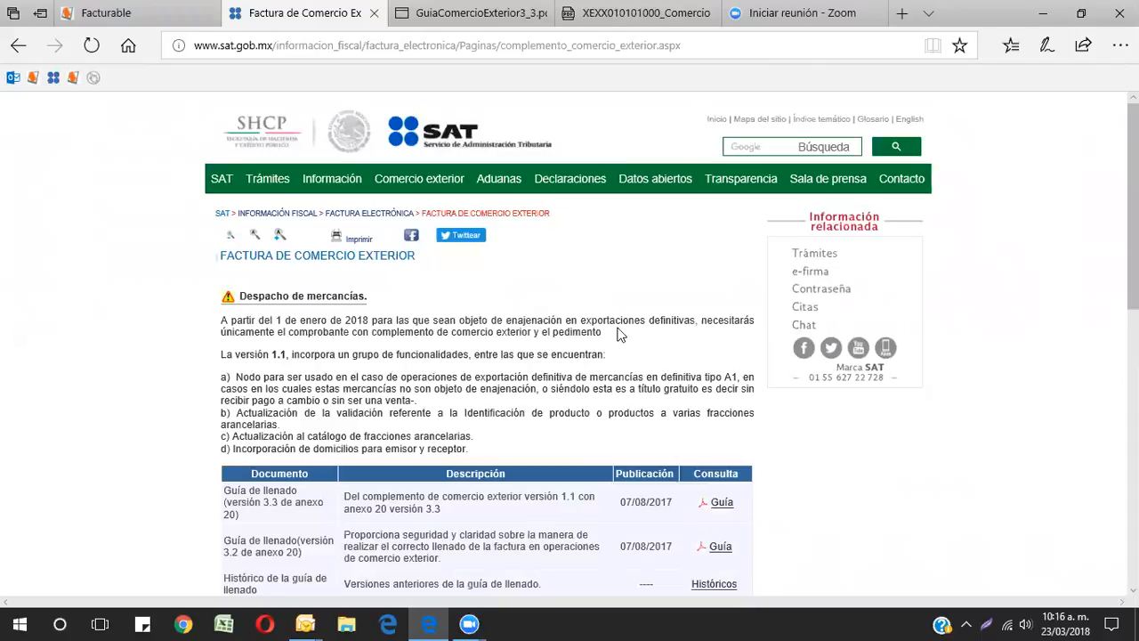
{"action": "scroll", "coordinate": [636, 318], "scroll_direction": "down", "scroll_amount": 1}
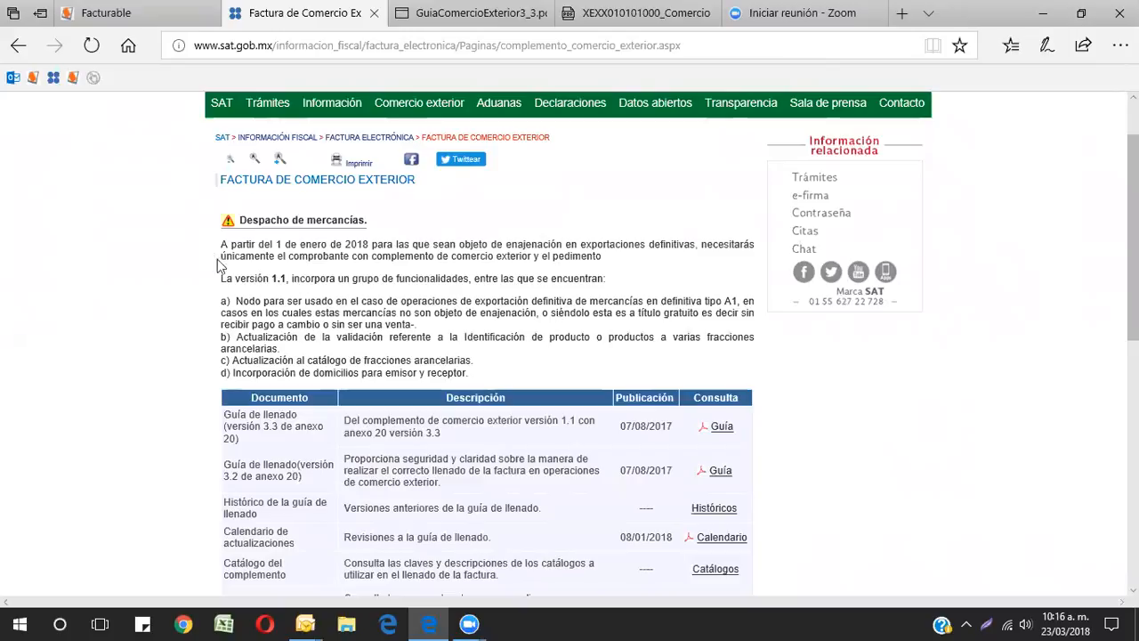
{"action": "scroll", "coordinate": [384, 274], "scroll_direction": "up", "scroll_amount": 2}
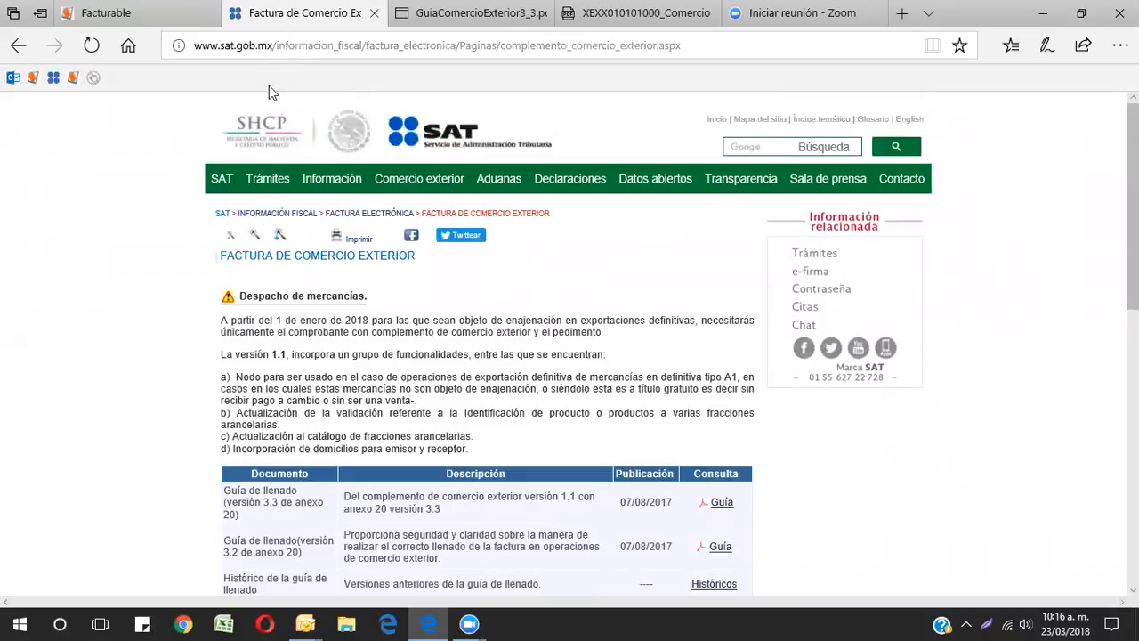
{"action": "mouse_move", "coordinate": [331, 184]}
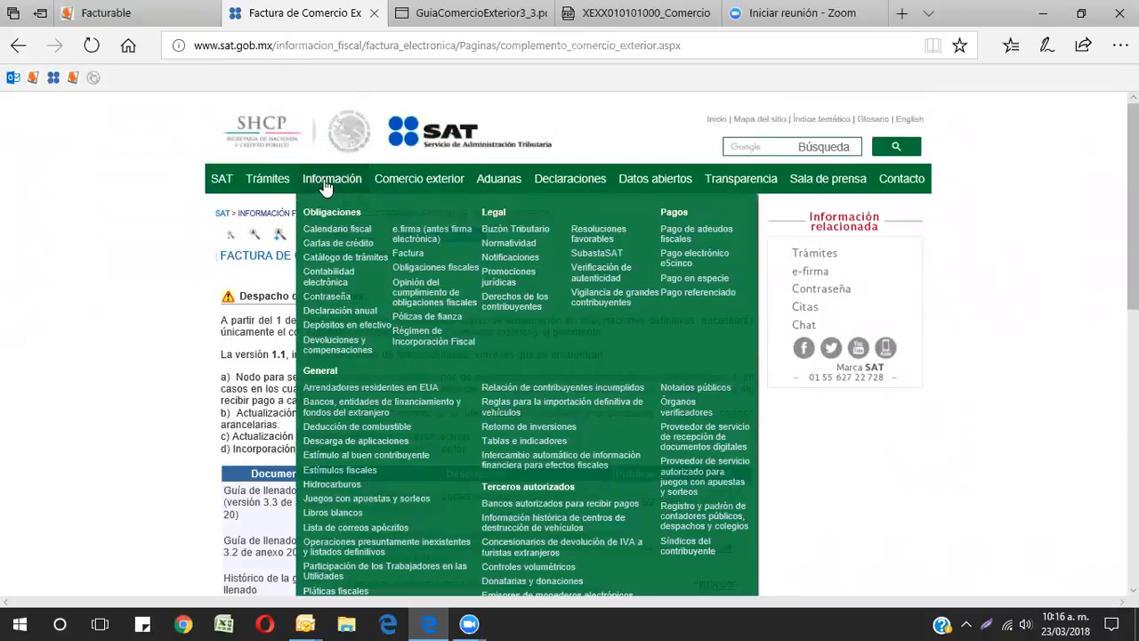
{"action": "left_click", "coordinate": [412, 258]}
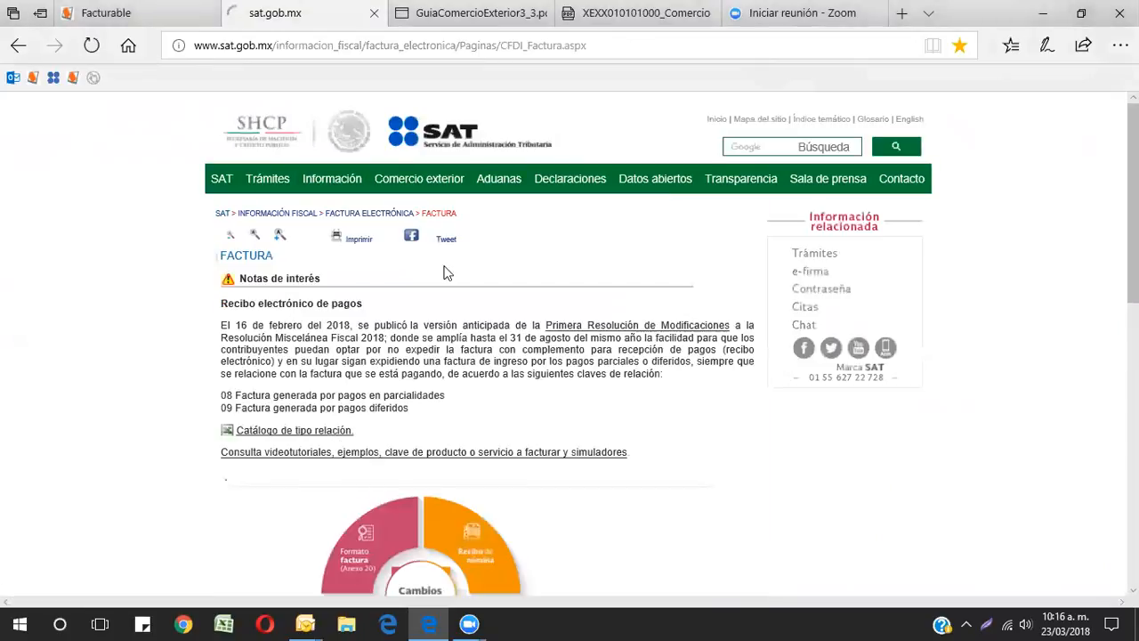
{"action": "scroll", "coordinate": [447, 273], "scroll_direction": "down", "scroll_amount": 2}
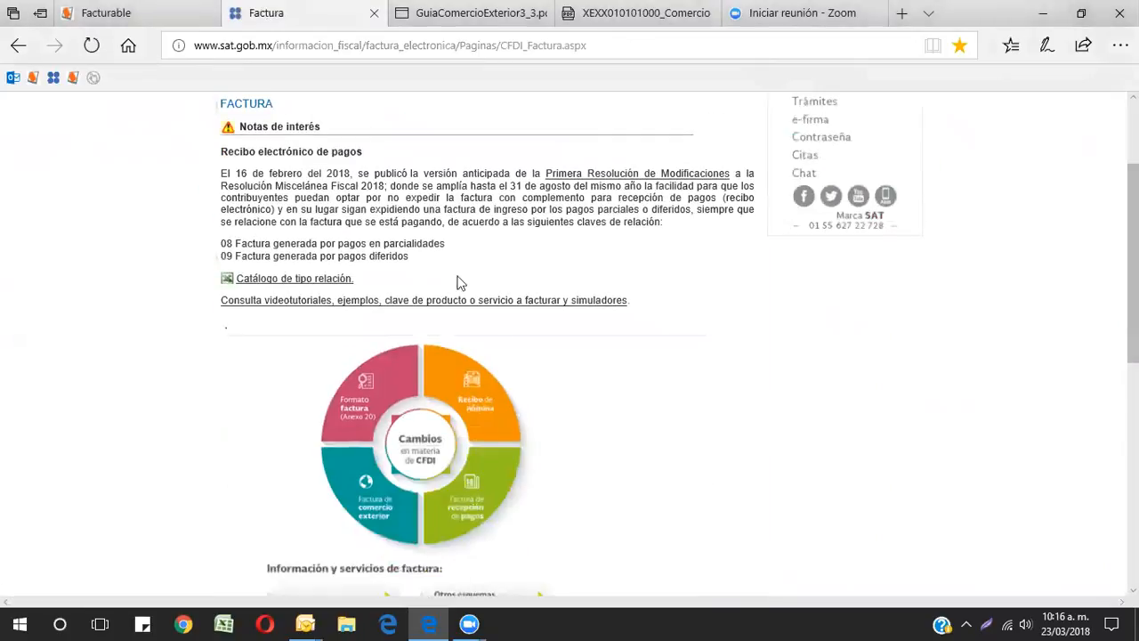
{"action": "left_click", "coordinate": [366, 499]}
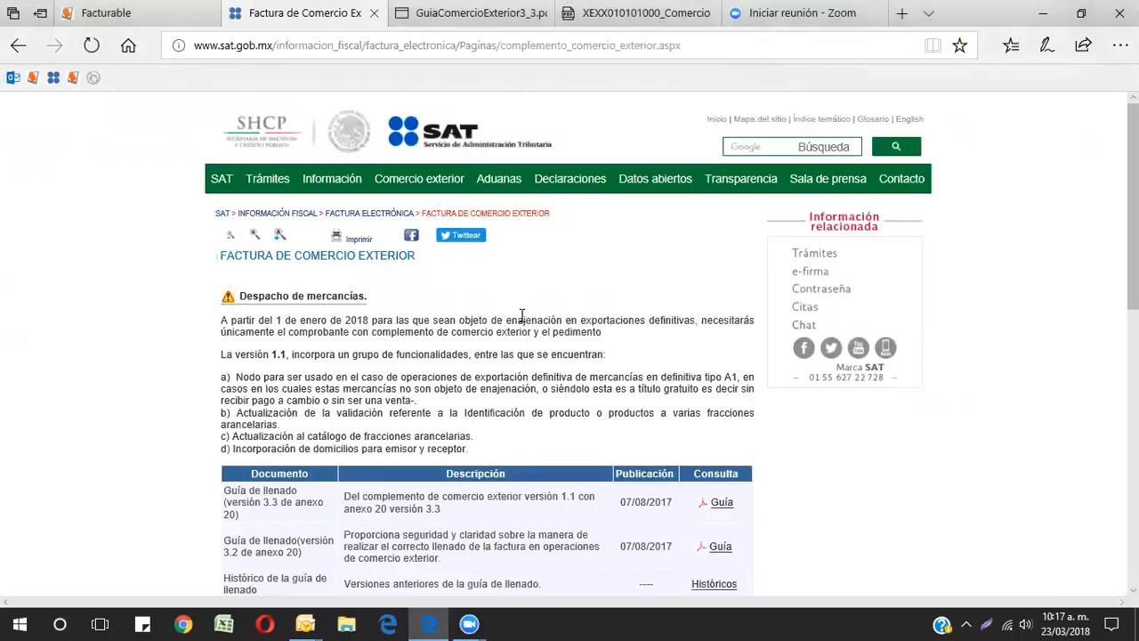
Step: Open the filling guide for complement version 1.1 with anexo 20 version 3.3 from the documents table
{"action": "scroll", "coordinate": [522, 316], "scroll_direction": "down", "scroll_amount": 1}
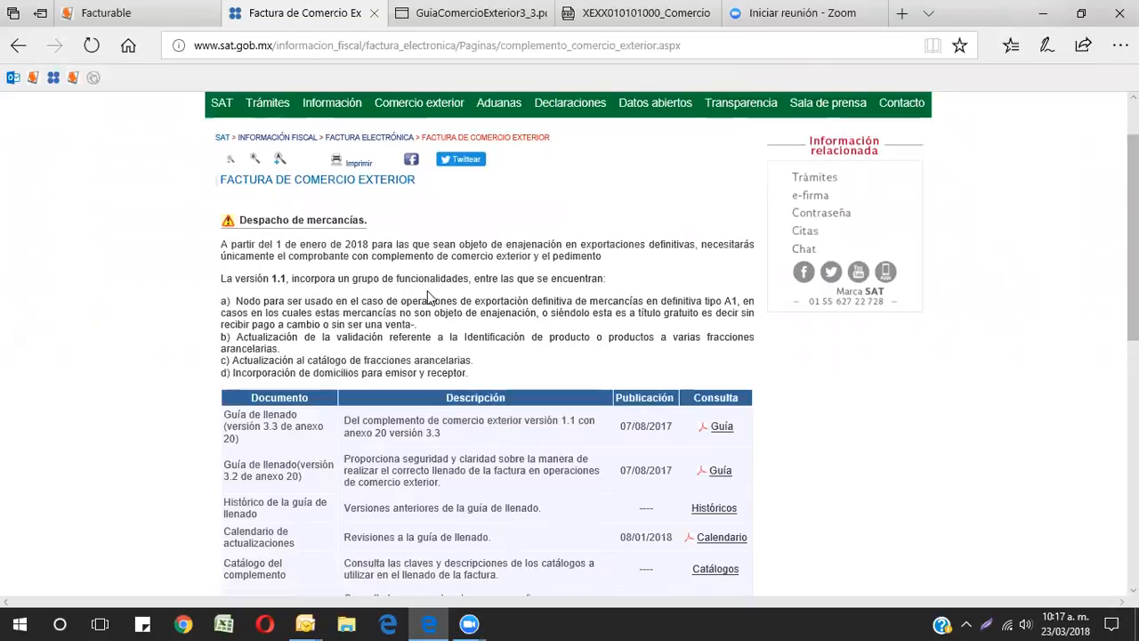
{"action": "scroll", "coordinate": [483, 298], "scroll_direction": "down", "scroll_amount": 1}
{"action": "scroll", "coordinate": [484, 298], "scroll_direction": "up", "scroll_amount": 1}
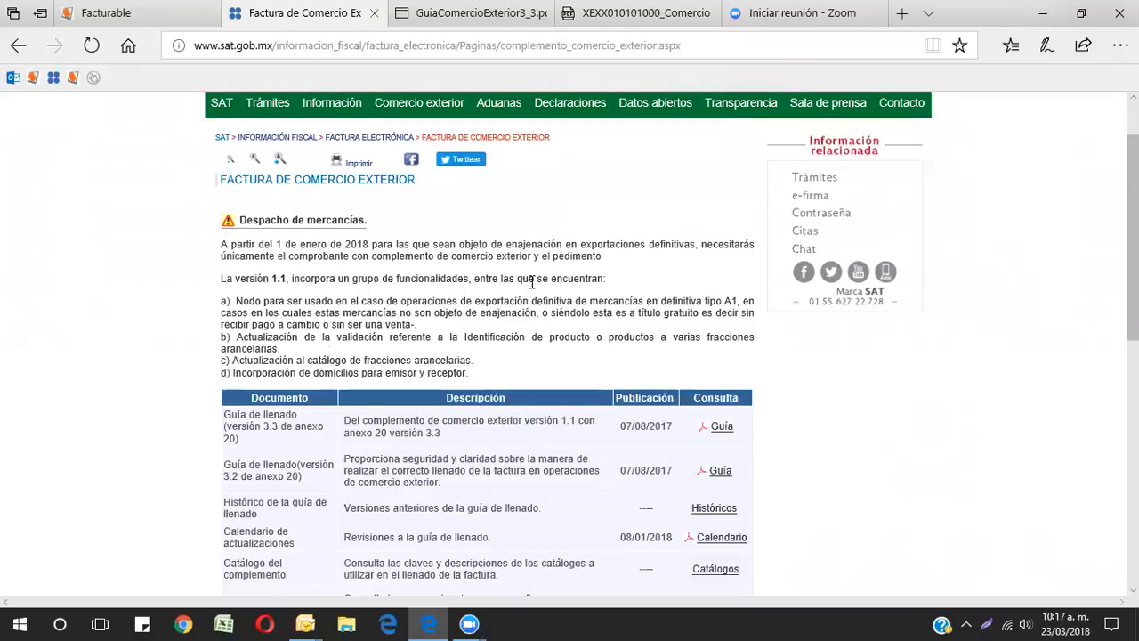
{"action": "scroll", "coordinate": [583, 326], "scroll_direction": "down", "scroll_amount": 1}
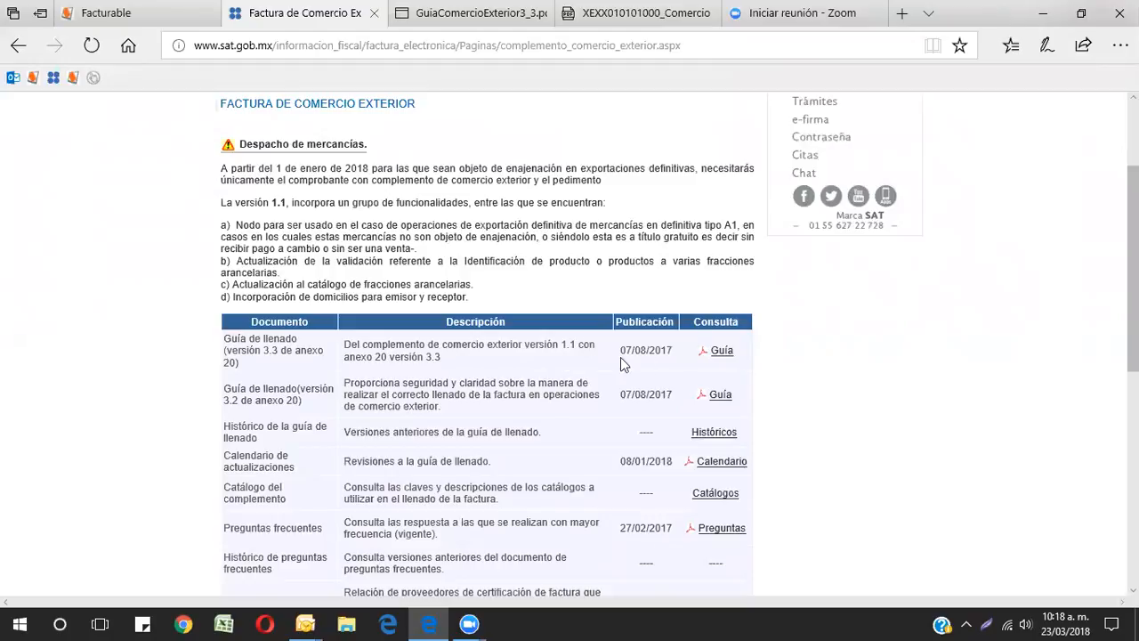
{"action": "left_click", "coordinate": [725, 354]}
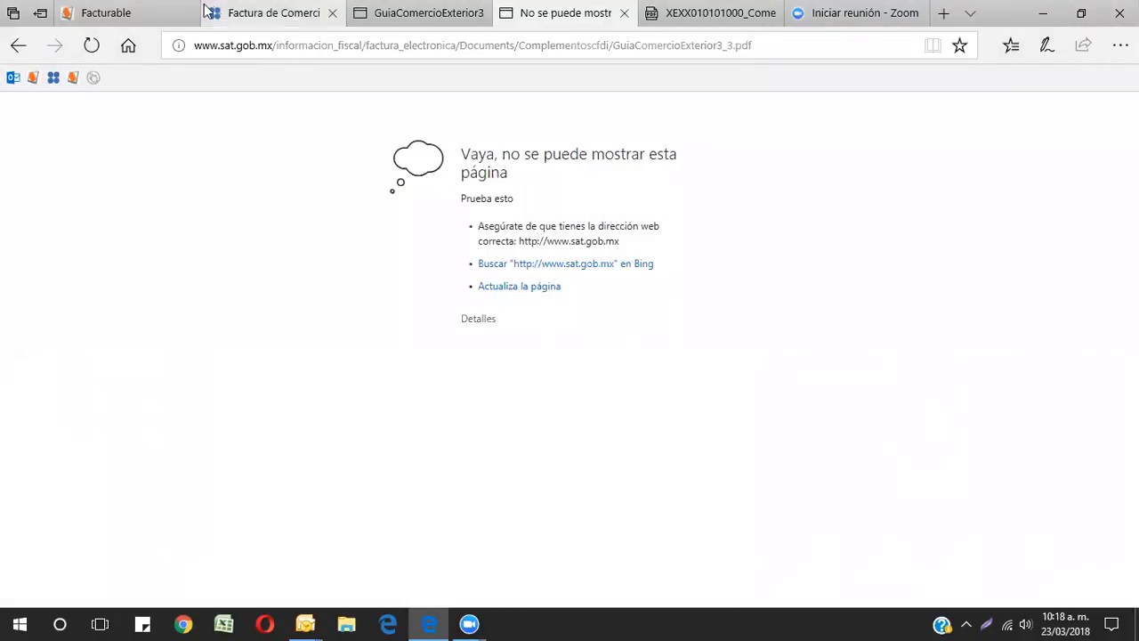
Step: Bring the GuiaComercioExterior3_3 PDF tab forward in a maximized browser window
{"action": "left_click", "coordinate": [270, 12]}
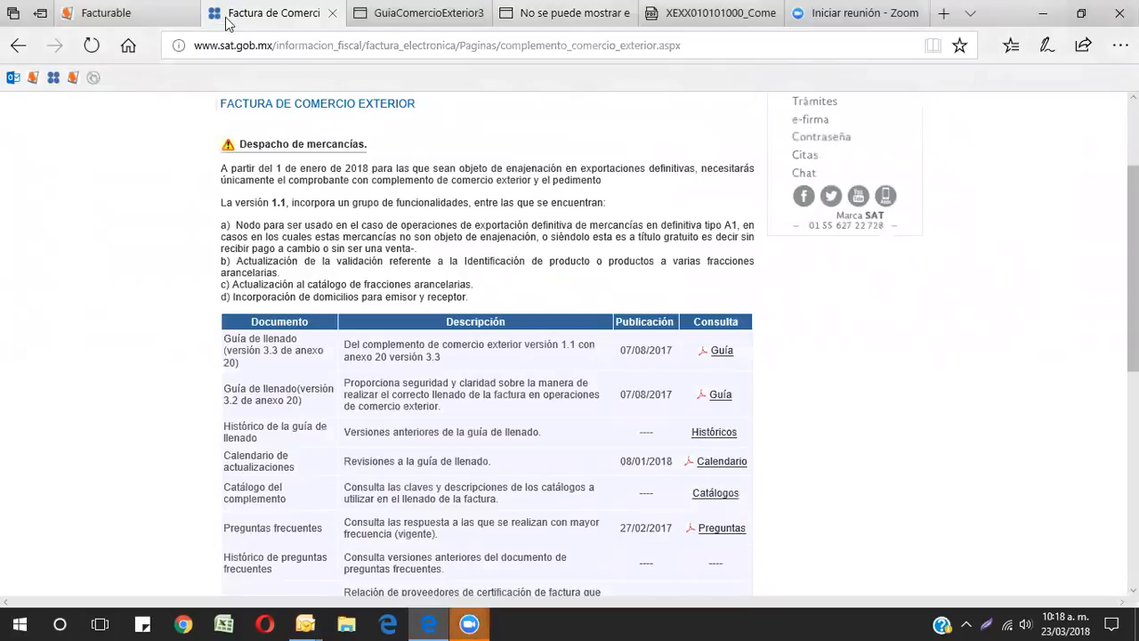
{"action": "left_click", "coordinate": [1081, 14]}
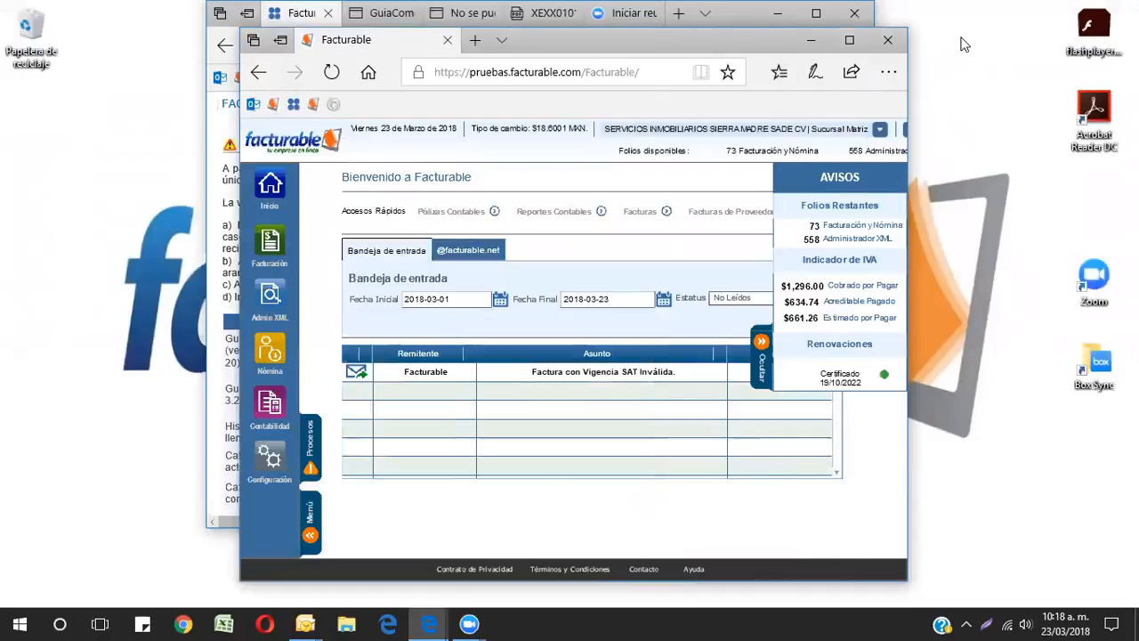
{"action": "left_click", "coordinate": [384, 14]}
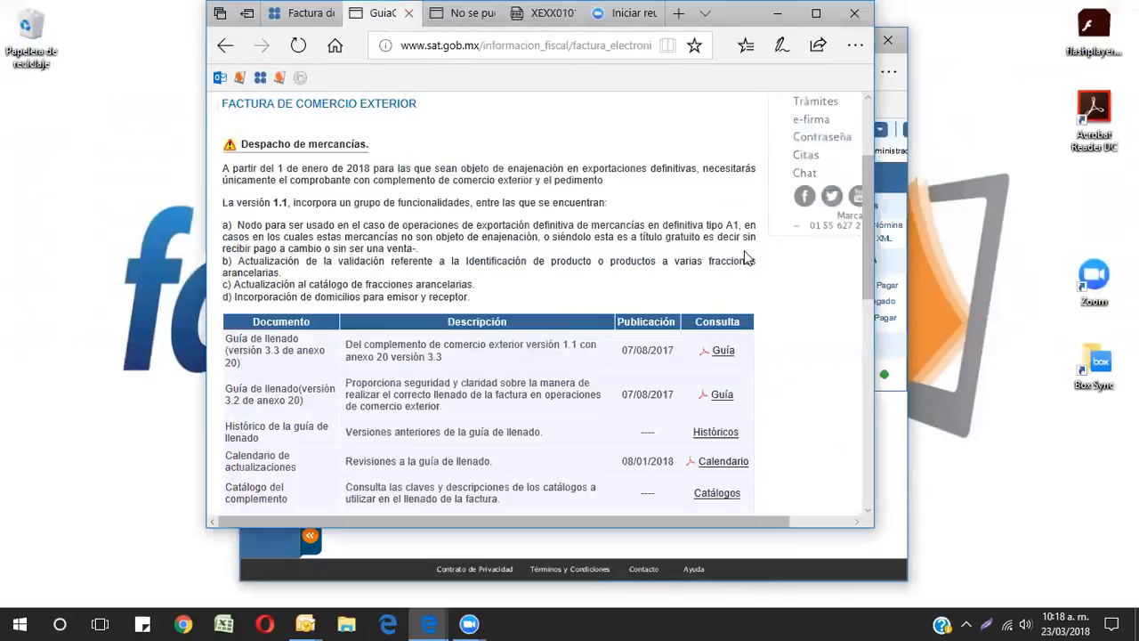
{"action": "left_click", "coordinate": [817, 13]}
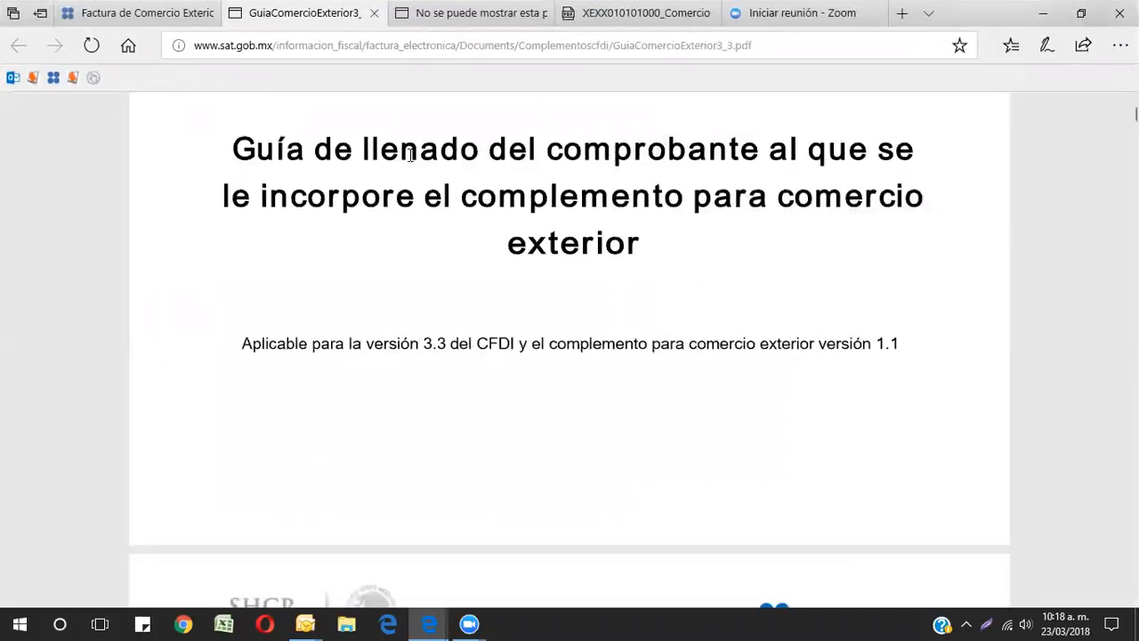
Step: Read through the guide's contents, introduction and the Comprobante node fields such as Fecha and FormaPago
{"action": "scroll", "coordinate": [556, 240], "scroll_direction": "down", "scroll_amount": 6}
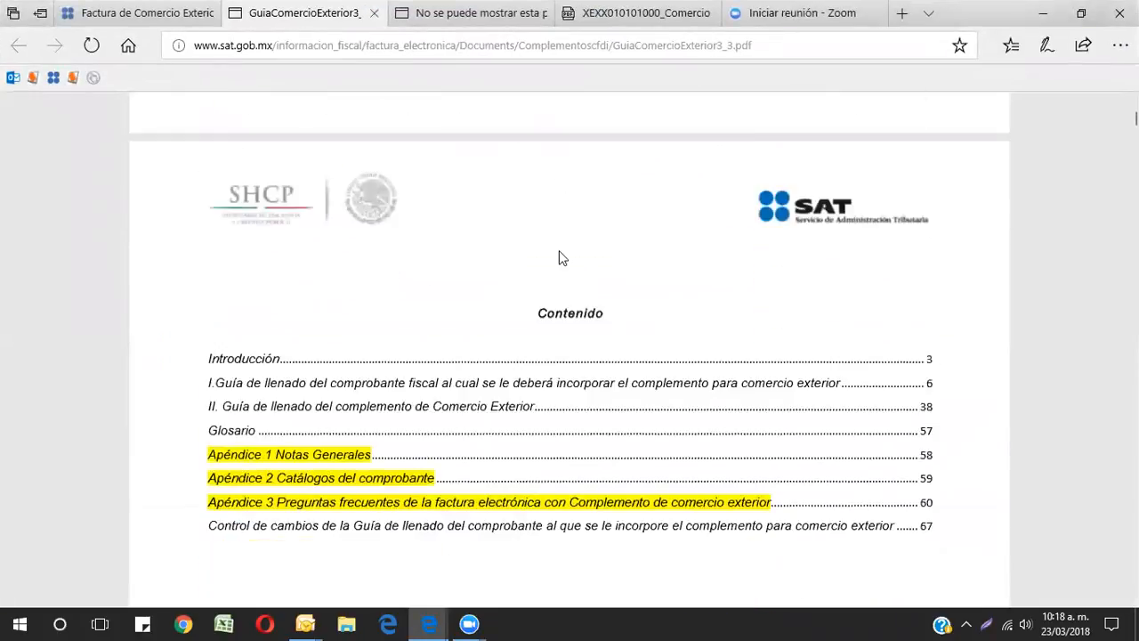
{"action": "scroll", "coordinate": [560, 257], "scroll_direction": "down", "scroll_amount": 6}
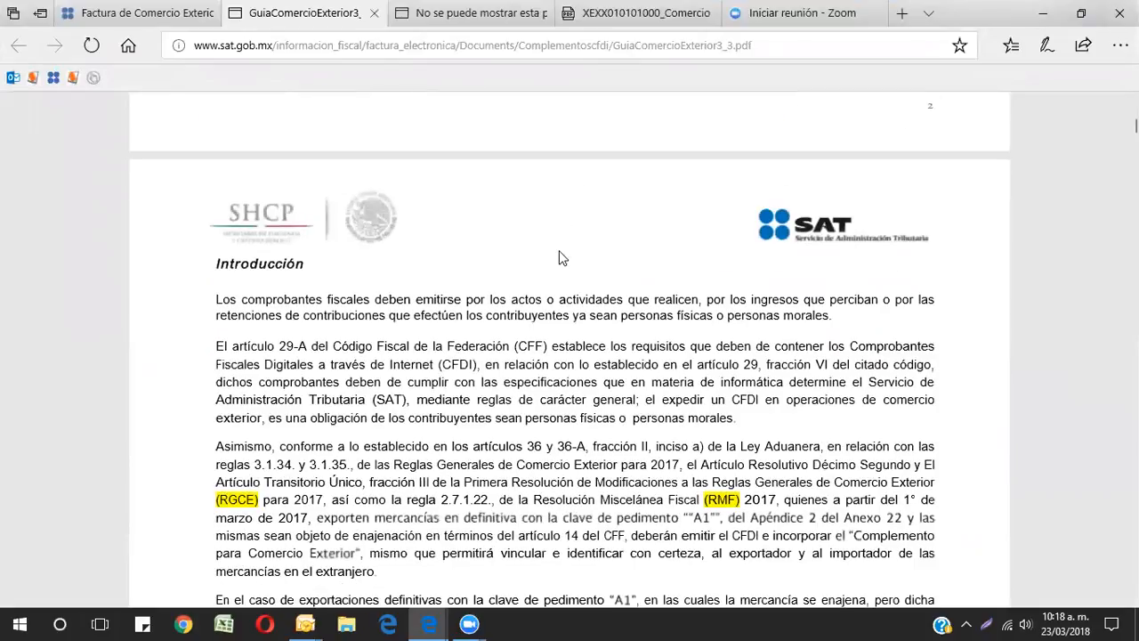
{"action": "scroll", "coordinate": [560, 257], "scroll_direction": "down", "scroll_amount": 8}
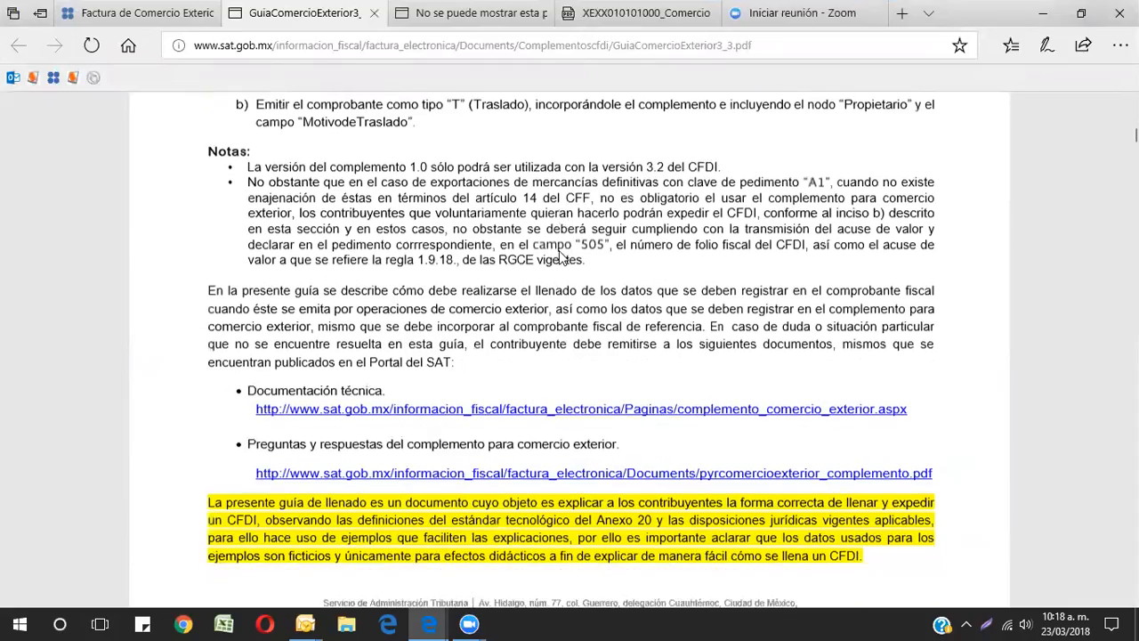
{"action": "scroll", "coordinate": [561, 257], "scroll_direction": "down", "scroll_amount": 10}
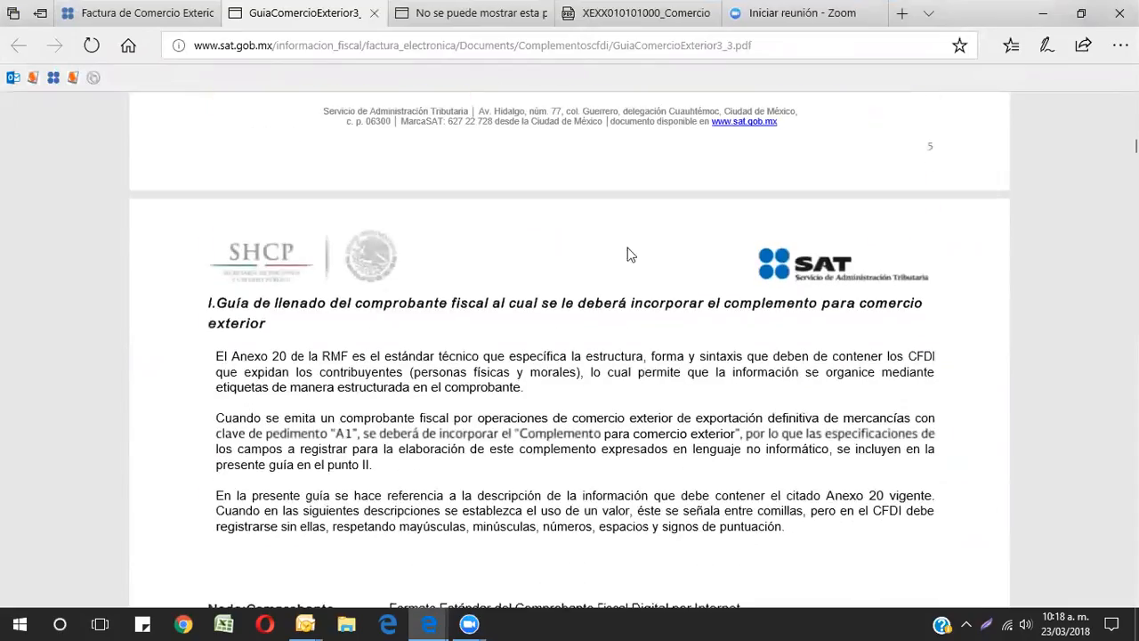
{"action": "scroll", "coordinate": [408, 285], "scroll_direction": "down", "scroll_amount": 10}
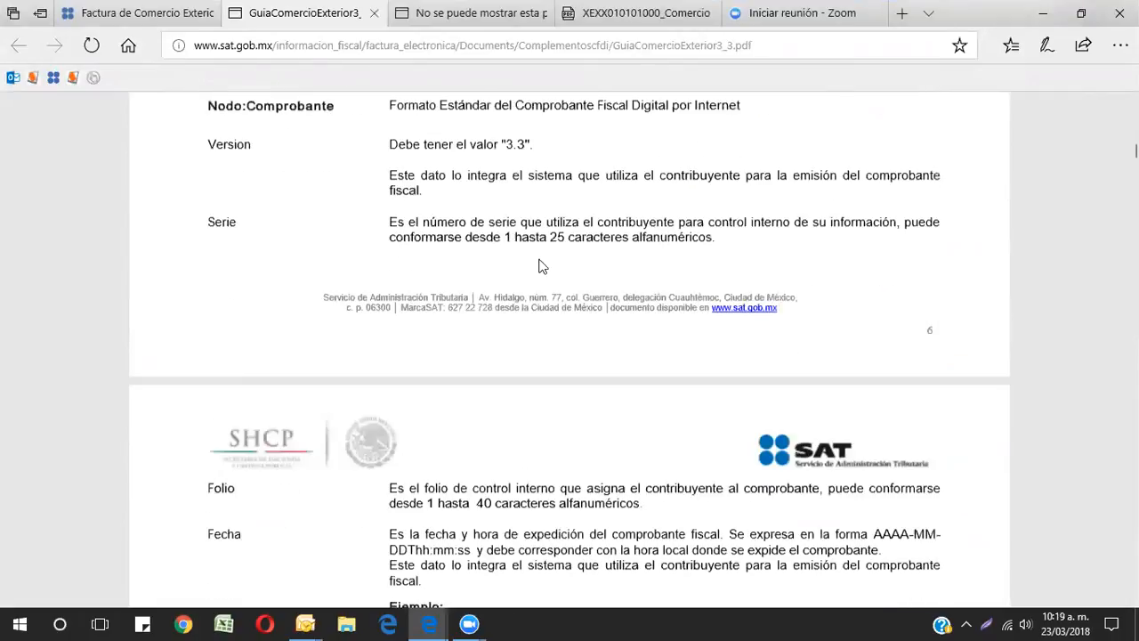
{"action": "scroll", "coordinate": [538, 261], "scroll_direction": "down", "scroll_amount": 3}
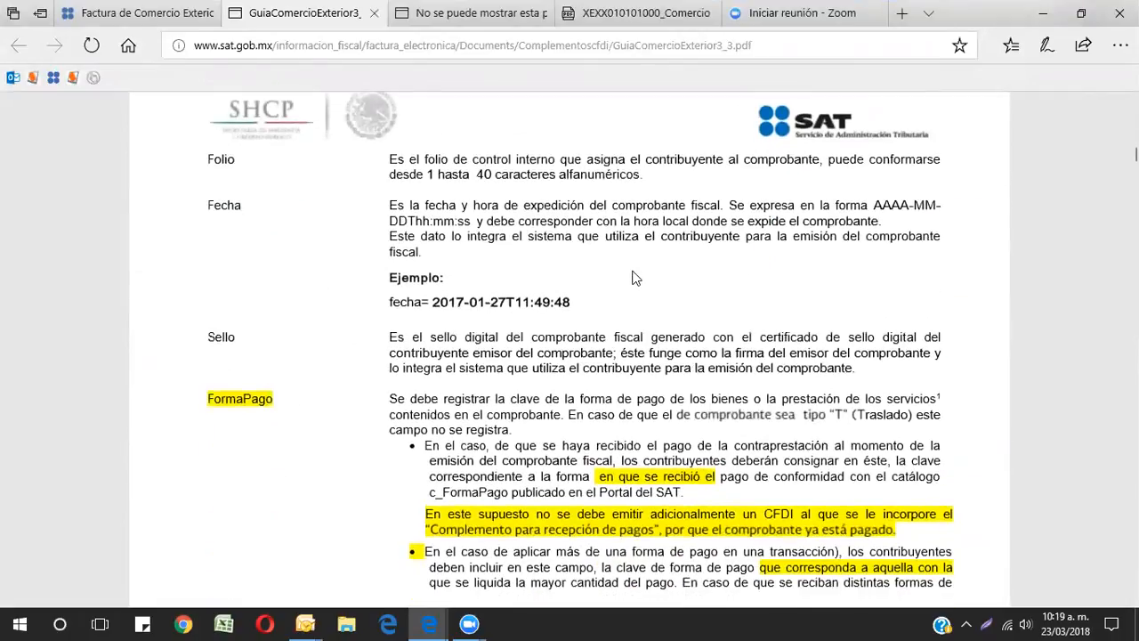
{"action": "scroll", "coordinate": [635, 278], "scroll_direction": "down", "scroll_amount": 3}
{"action": "scroll", "coordinate": [633, 269], "scroll_direction": "up", "scroll_amount": 7}
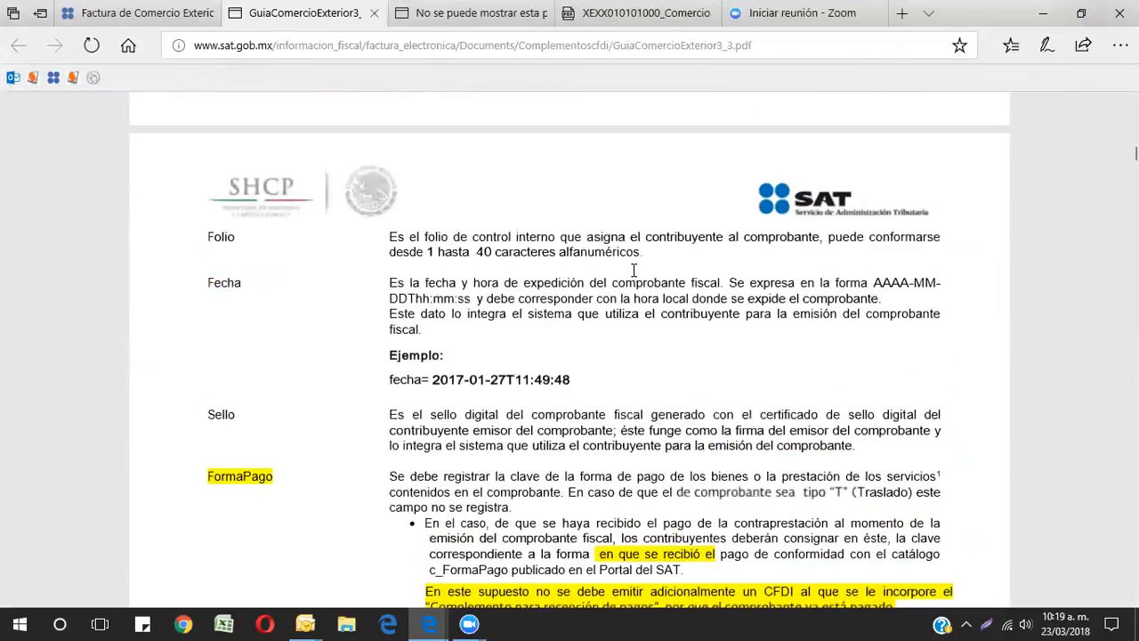
{"action": "scroll", "coordinate": [639, 273], "scroll_direction": "down", "scroll_amount": 3}
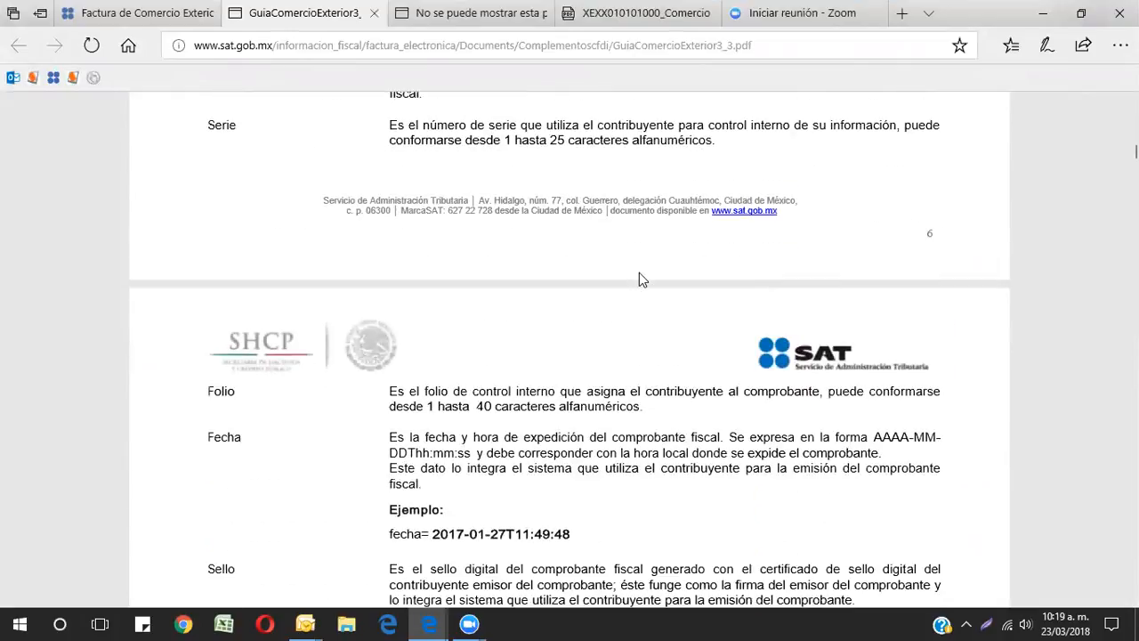
{"action": "scroll", "coordinate": [639, 278], "scroll_direction": "down", "scroll_amount": 3}
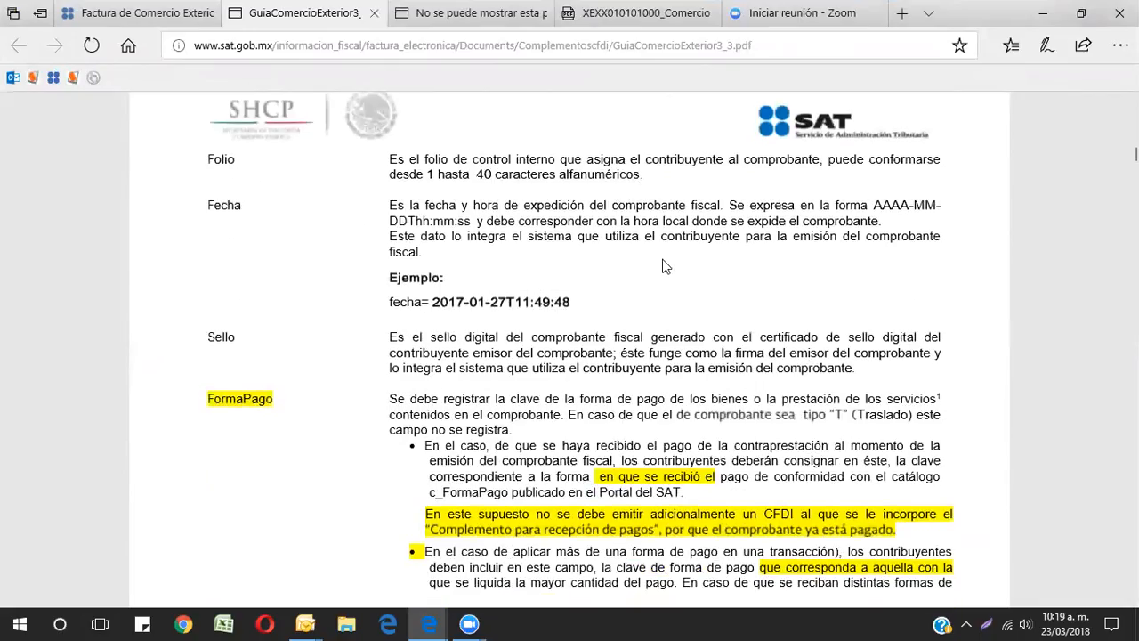
{"action": "scroll", "coordinate": [666, 265], "scroll_direction": "down", "scroll_amount": 7}
{"action": "scroll", "coordinate": [663, 265], "scroll_direction": "down", "scroll_amount": 8}
{"action": "scroll", "coordinate": [663, 265], "scroll_direction": "down", "scroll_amount": 5}
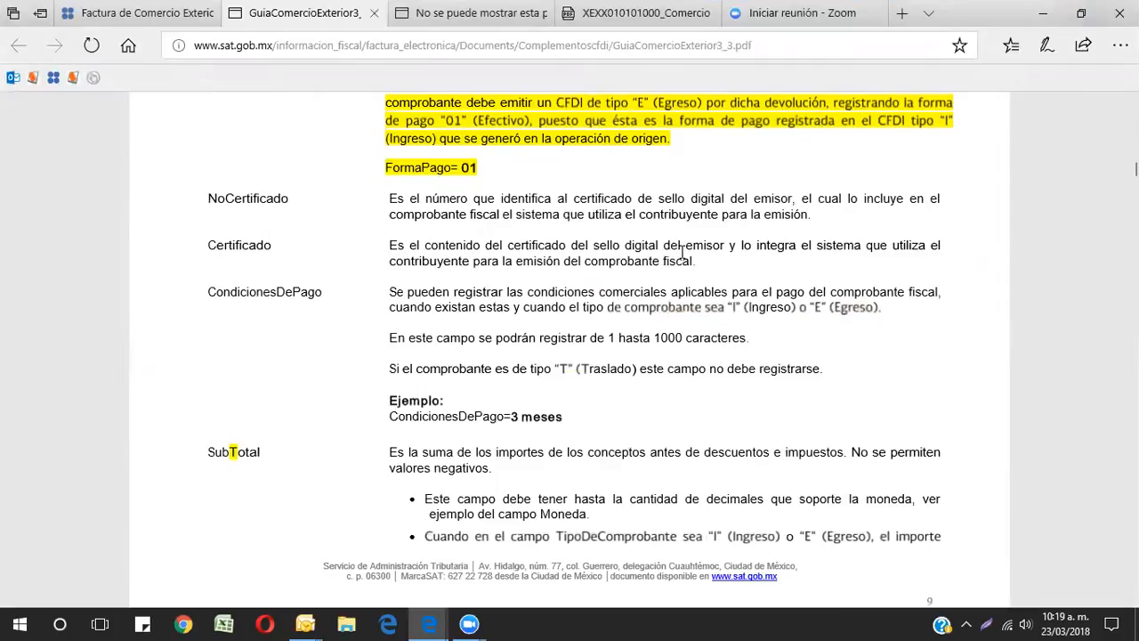
{"action": "scroll", "coordinate": [682, 259], "scroll_direction": "down", "scroll_amount": 3}
{"action": "scroll", "coordinate": [683, 259], "scroll_direction": "up", "scroll_amount": 15}
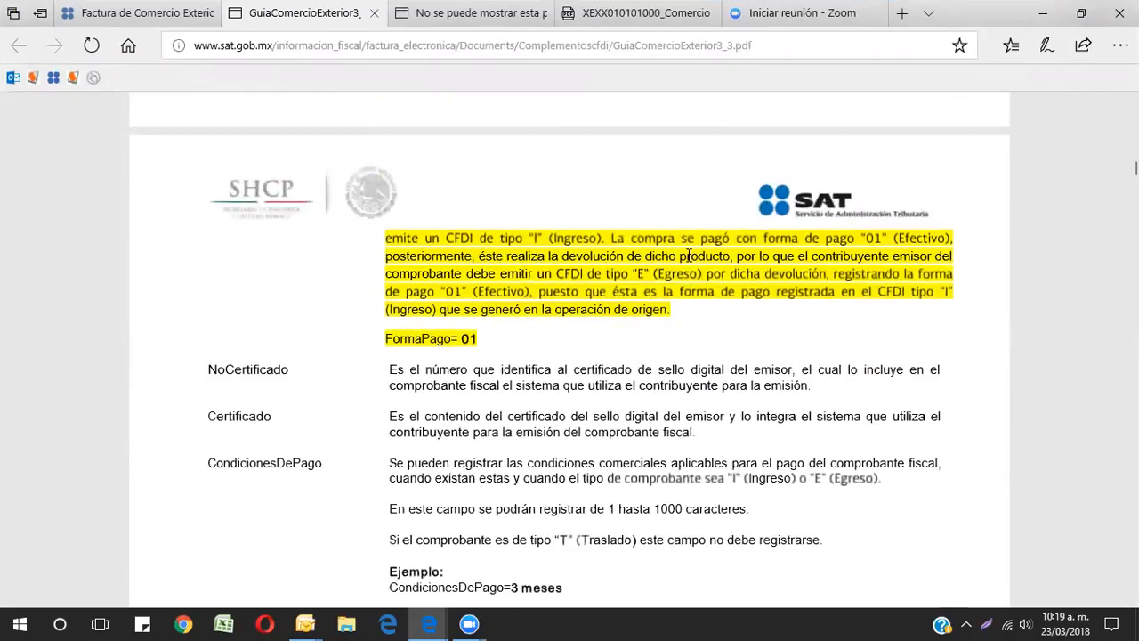
{"action": "scroll", "coordinate": [707, 261], "scroll_direction": "up", "scroll_amount": 10}
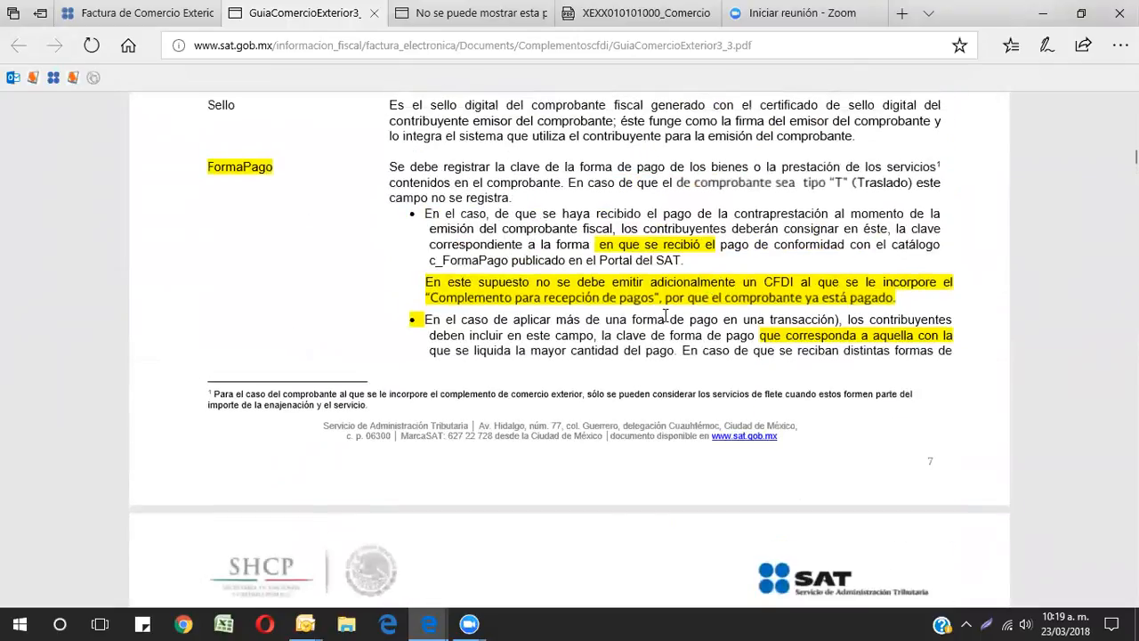
{"action": "scroll", "coordinate": [681, 305], "scroll_direction": "down", "scroll_amount": 10}
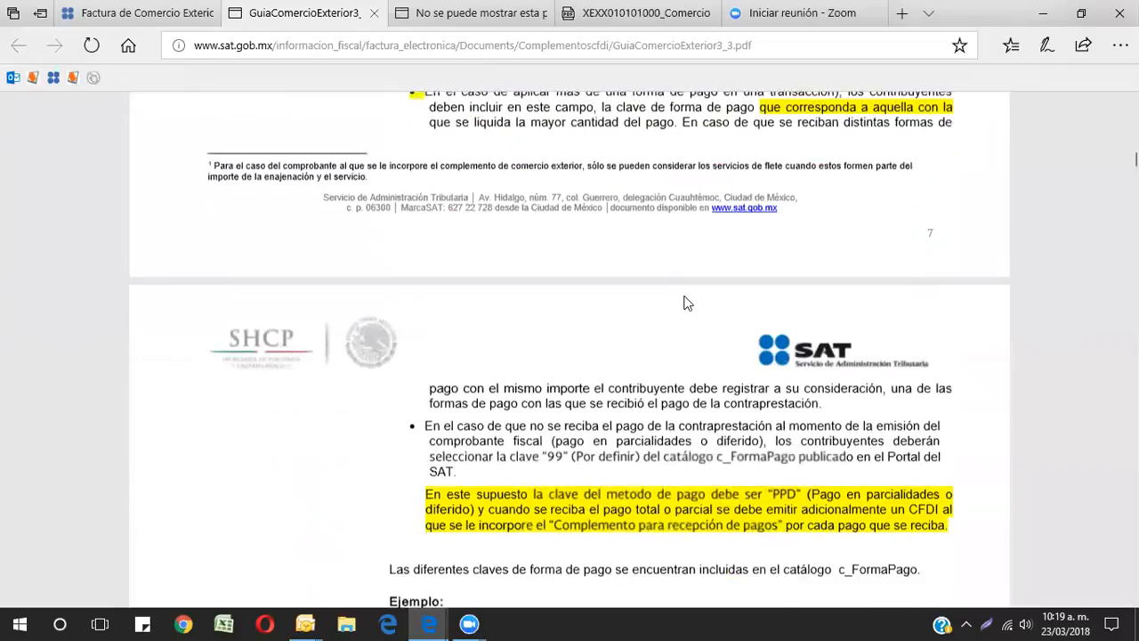
{"action": "scroll", "coordinate": [685, 304], "scroll_direction": "down", "scroll_amount": 12}
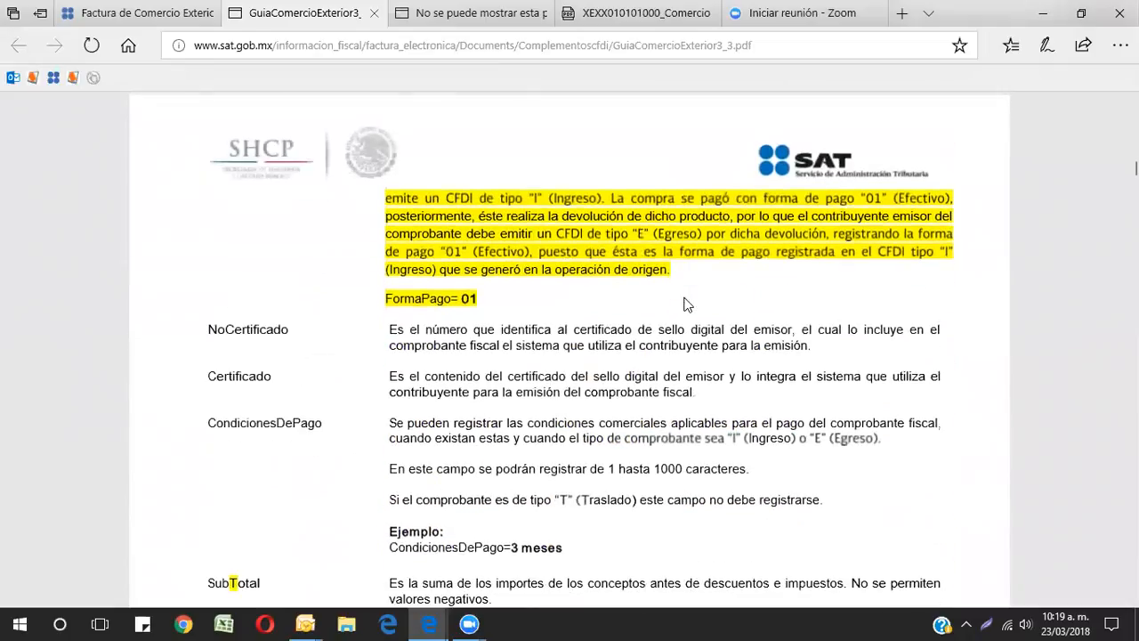
{"action": "scroll", "coordinate": [685, 304], "scroll_direction": "up", "scroll_amount": 3}
{"action": "scroll", "coordinate": [685, 304], "scroll_direction": "up", "scroll_amount": 9}
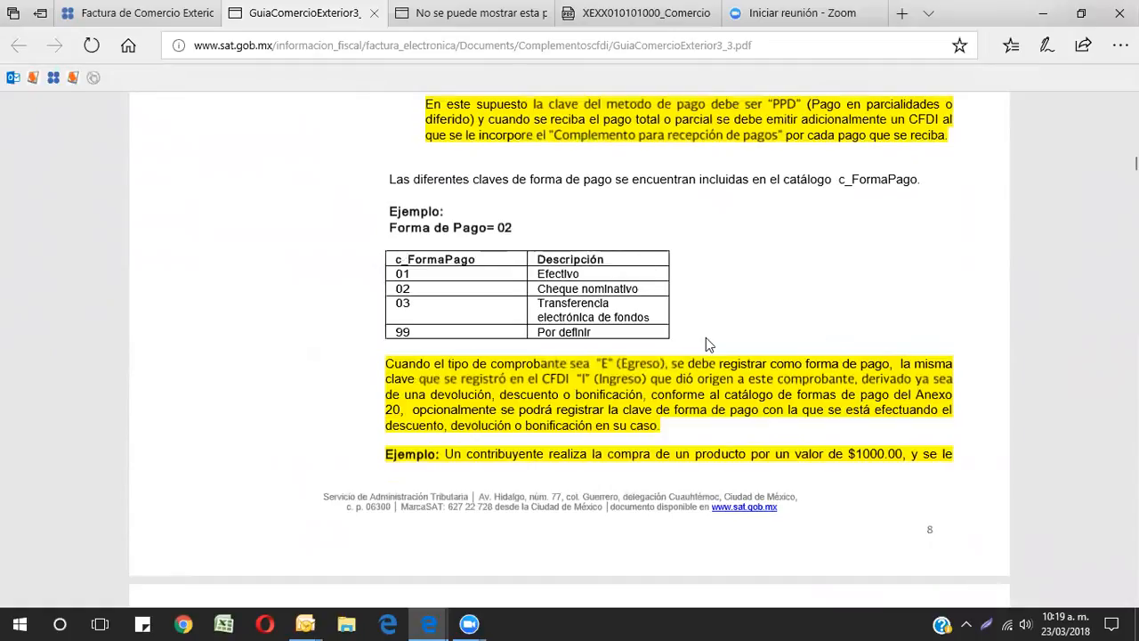
{"action": "scroll", "coordinate": [706, 340], "scroll_direction": "up", "scroll_amount": 3}
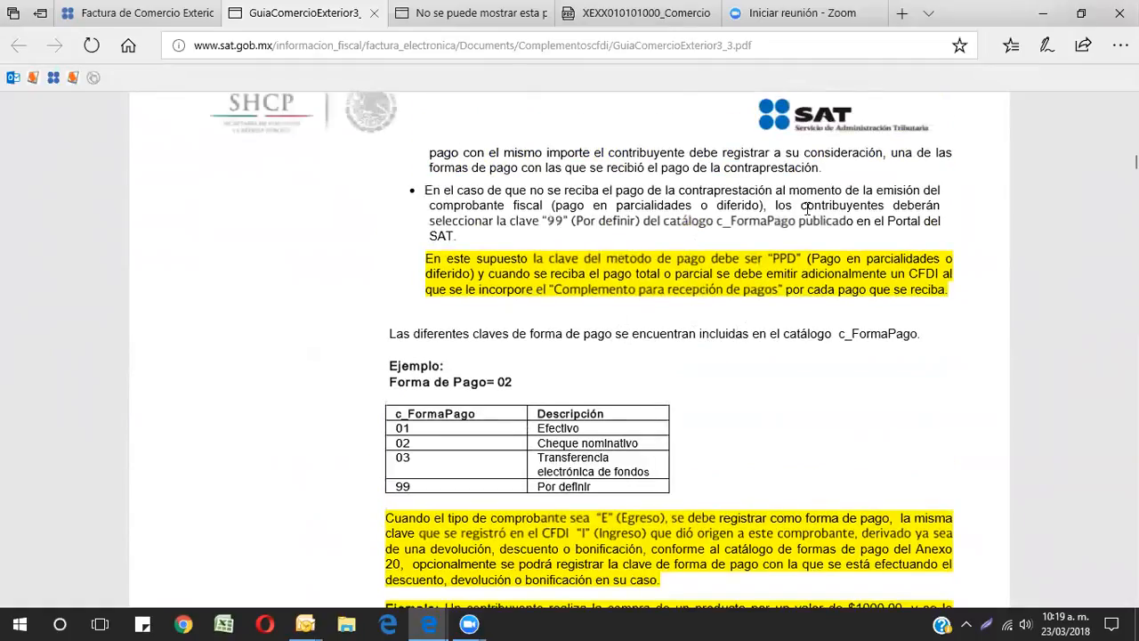
{"action": "scroll", "coordinate": [683, 349], "scroll_direction": "up", "scroll_amount": 1}
{"action": "scroll", "coordinate": [685, 350], "scroll_direction": "up", "scroll_amount": 12}
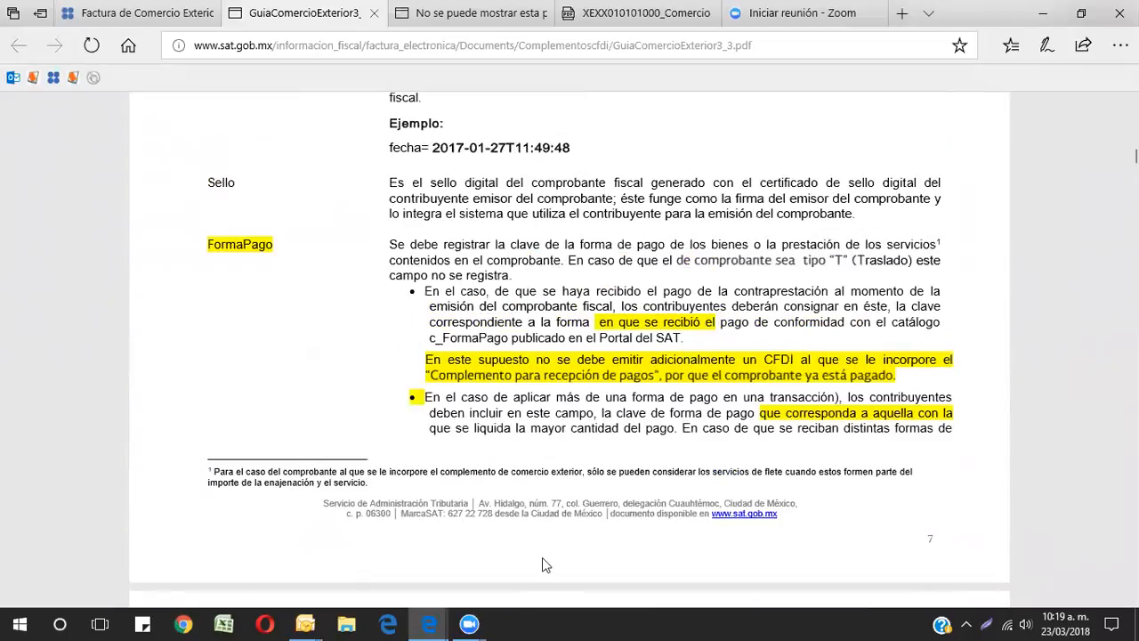
{"action": "mouse_move", "coordinate": [427, 623]}
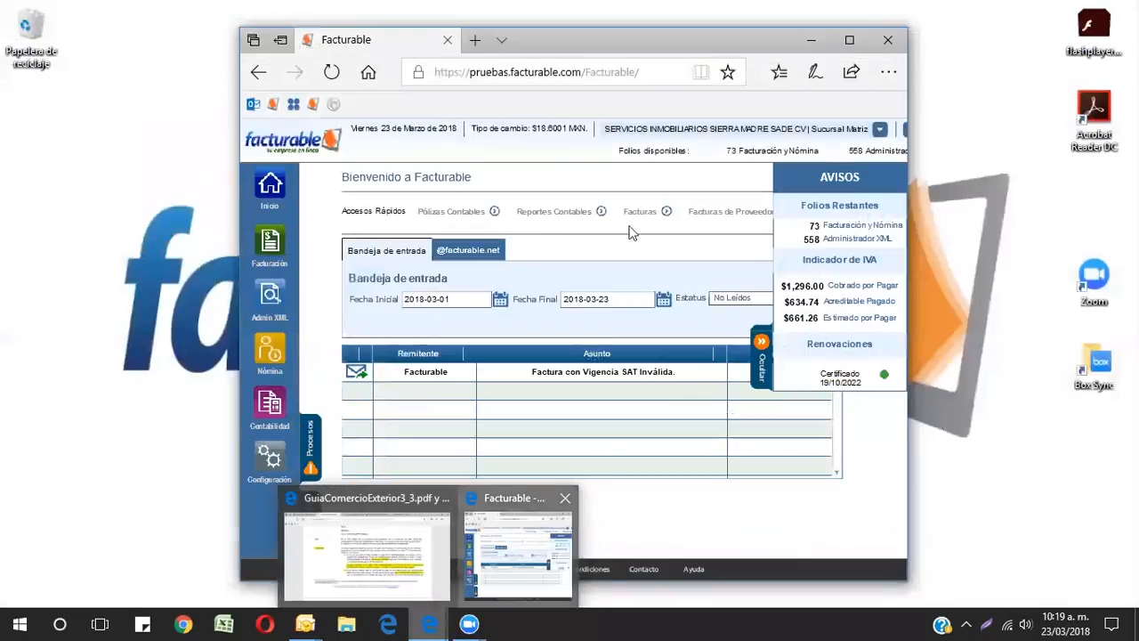
{"action": "left_click", "coordinate": [521, 552]}
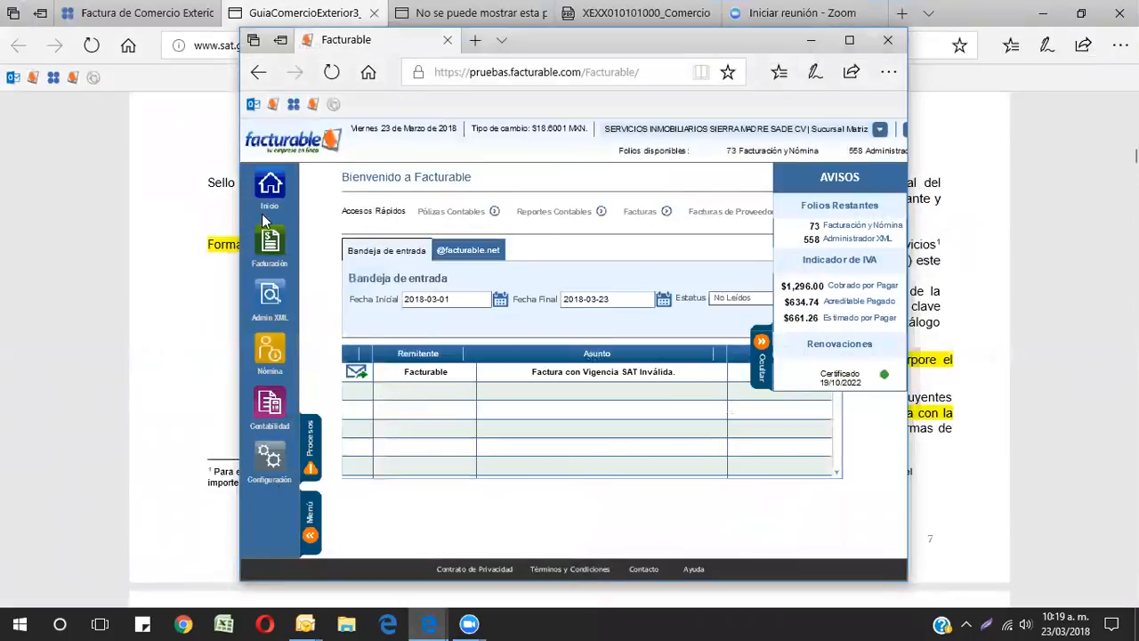
{"action": "left_click", "coordinate": [191, 258]}
Step: Scroll the guide down to the Descuento and Moneda field descriptions
{"action": "scroll", "coordinate": [558, 272], "scroll_direction": "down", "scroll_amount": 10}
{"action": "scroll", "coordinate": [558, 271], "scroll_direction": "down", "scroll_amount": 15}
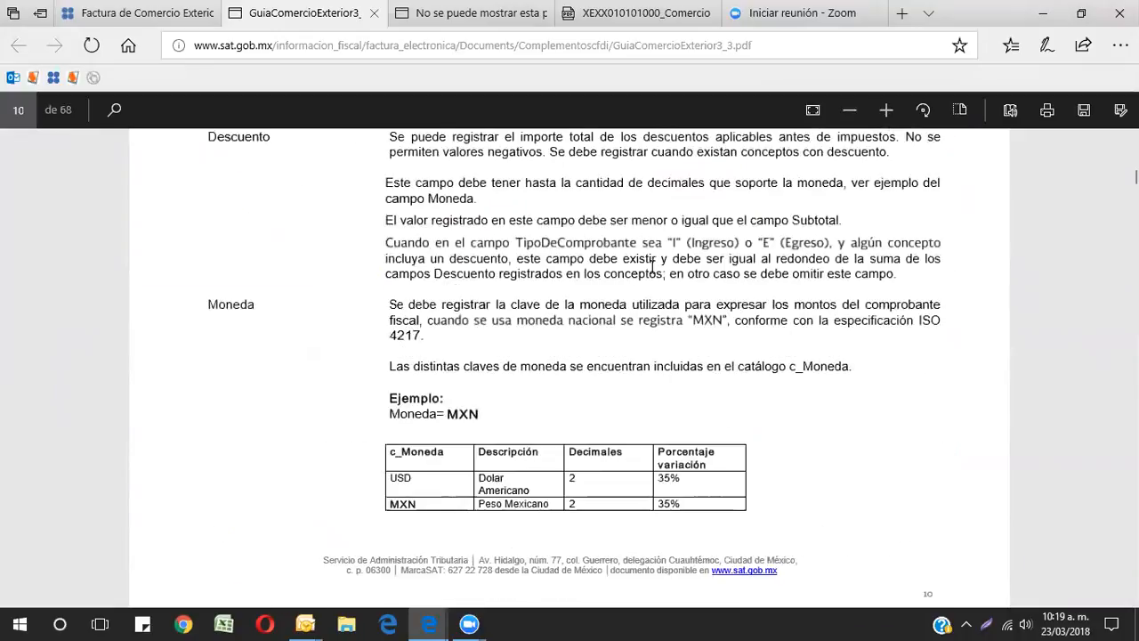
Step: Scroll through the guide's TipoCambio and CfdiRelacionados field descriptions
{"action": "scroll", "coordinate": [651, 267], "scroll_direction": "down", "scroll_amount": 6}
{"action": "scroll", "coordinate": [650, 267], "scroll_direction": "down", "scroll_amount": 4}
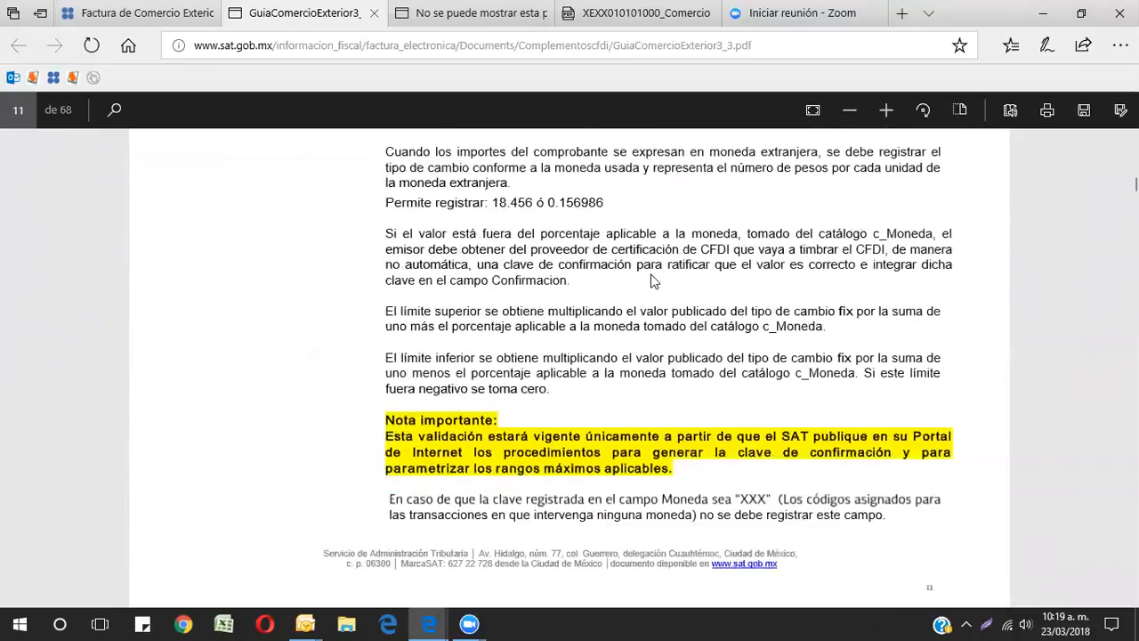
{"action": "scroll", "coordinate": [628, 336], "scroll_direction": "down", "scroll_amount": 8}
{"action": "scroll", "coordinate": [627, 336], "scroll_direction": "down", "scroll_amount": 15}
{"action": "scroll", "coordinate": [613, 347], "scroll_direction": "down", "scroll_amount": 15}
{"action": "scroll", "coordinate": [614, 351], "scroll_direction": "down", "scroll_amount": 4}
{"action": "scroll", "coordinate": [614, 351], "scroll_direction": "up", "scroll_amount": 4}
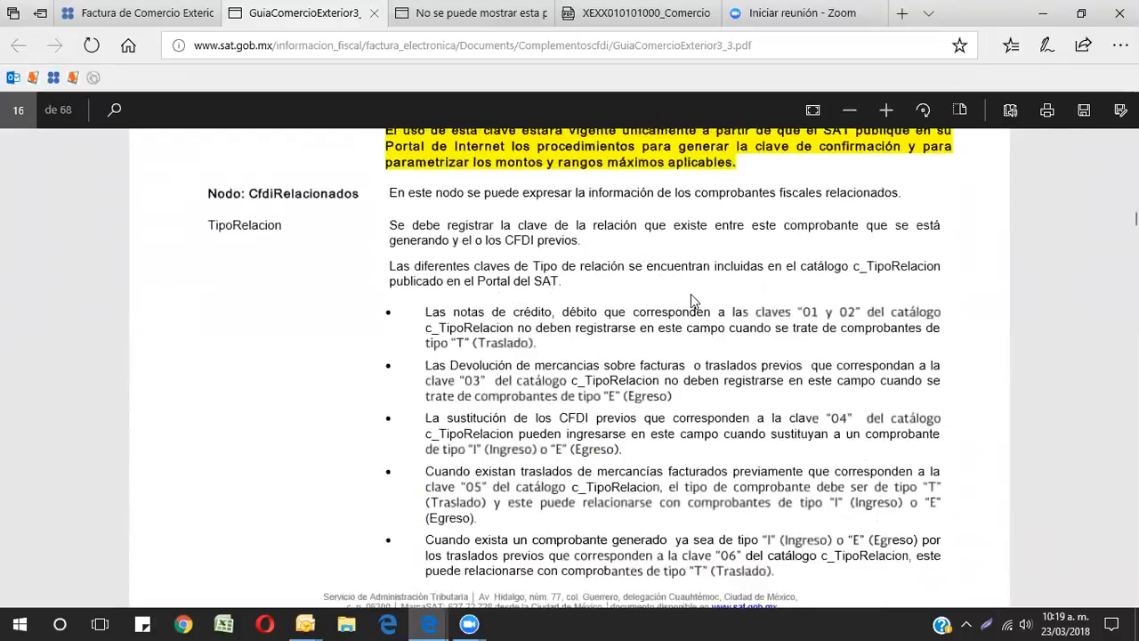
Step: Switch to the Facturable window and maximize it
{"action": "mouse_move", "coordinate": [433, 623]}
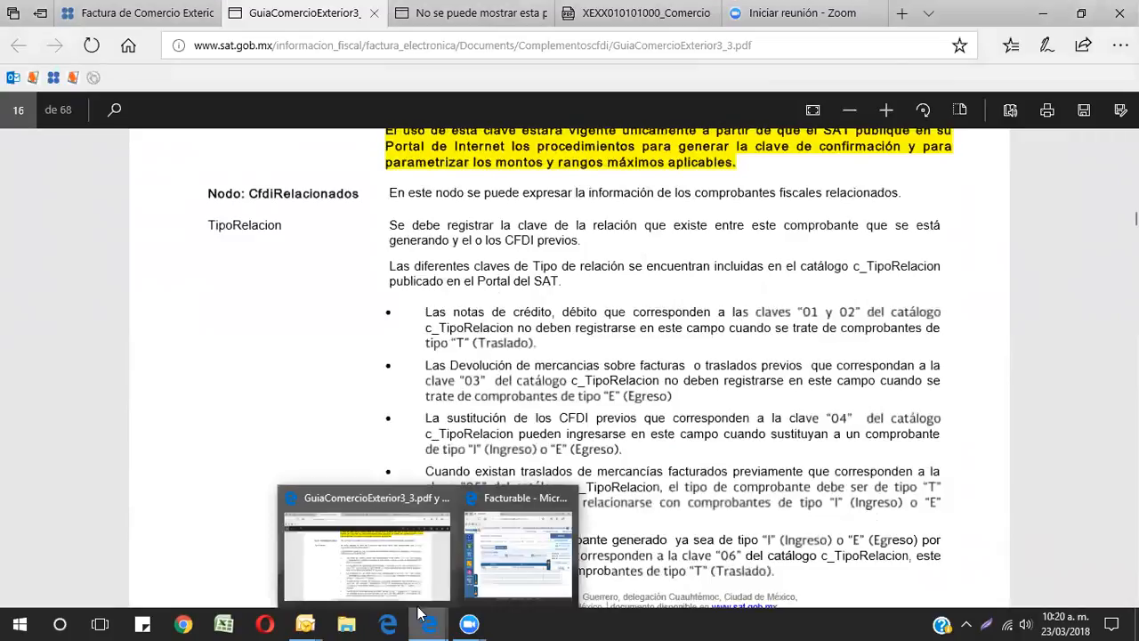
{"action": "left_click", "coordinate": [490, 550]}
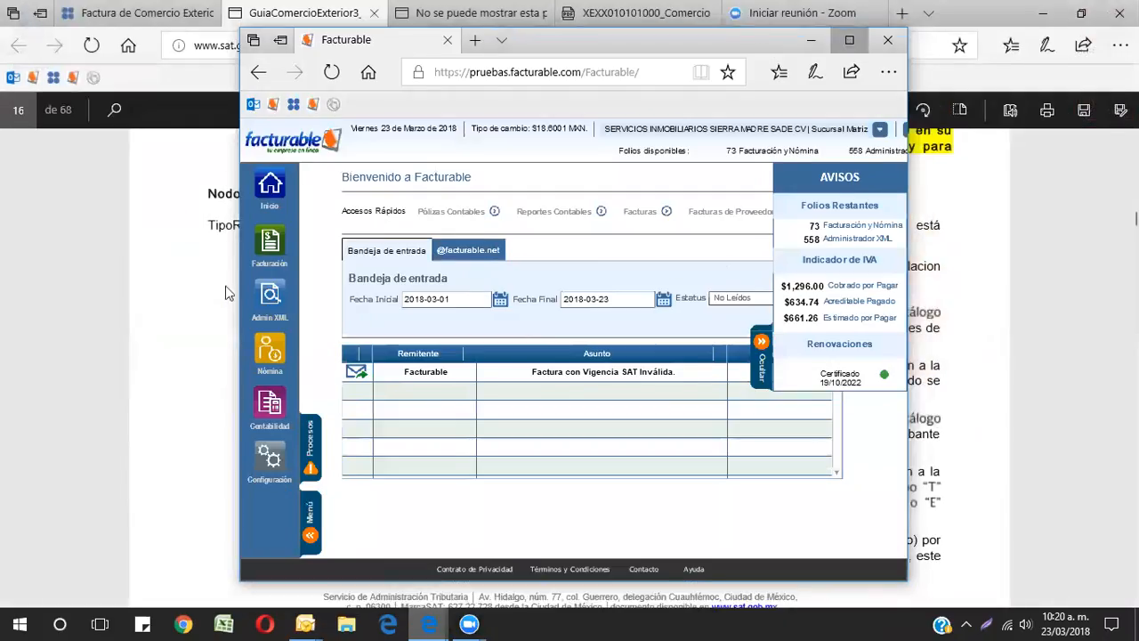
{"action": "left_click", "coordinate": [848, 40]}
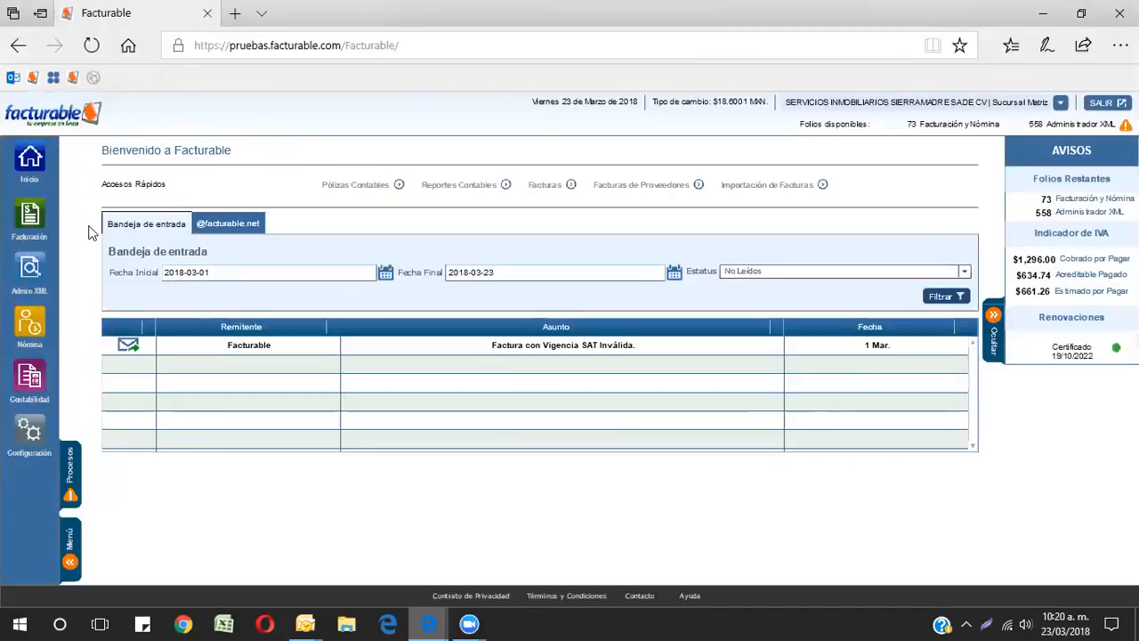
Step: Open the Comercio Exterior 33 capture form from the CFDI invoicing menu
{"action": "left_click", "coordinate": [46, 217]}
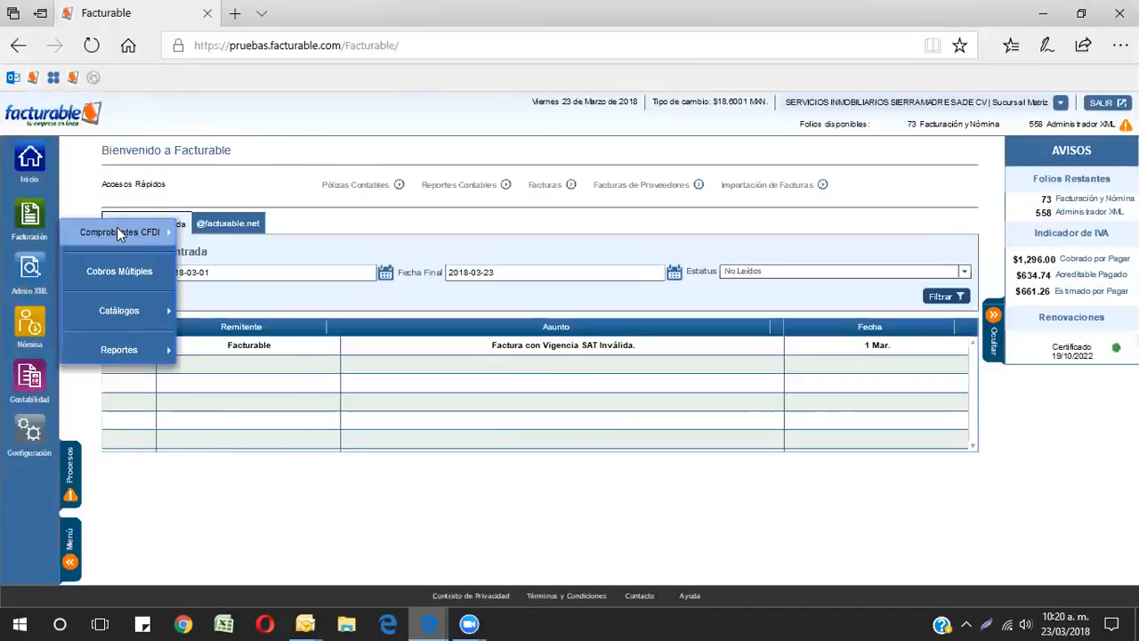
{"action": "mouse_move", "coordinate": [117, 230]}
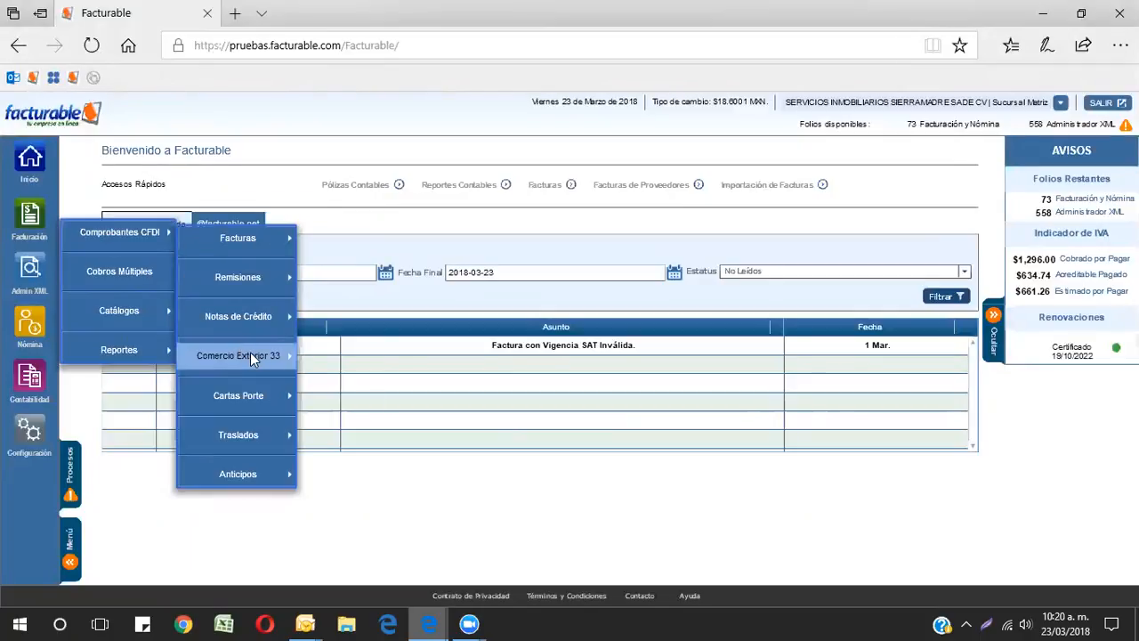
{"action": "mouse_move", "coordinate": [250, 358]}
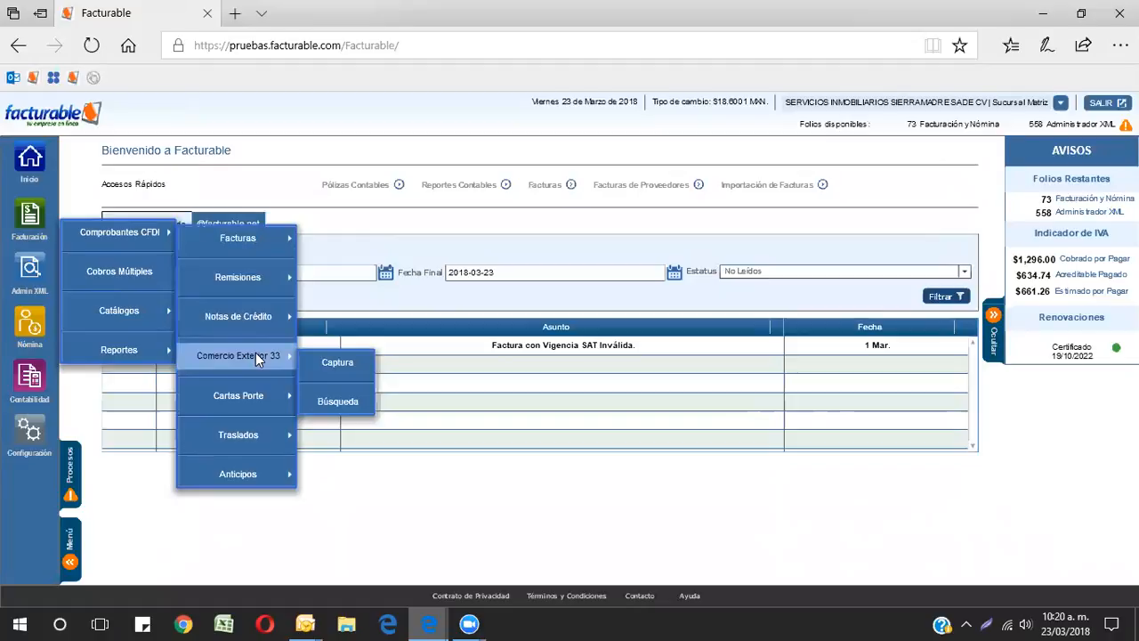
{"action": "mouse_move", "coordinate": [254, 234]}
{"action": "left_click", "coordinate": [339, 362]}
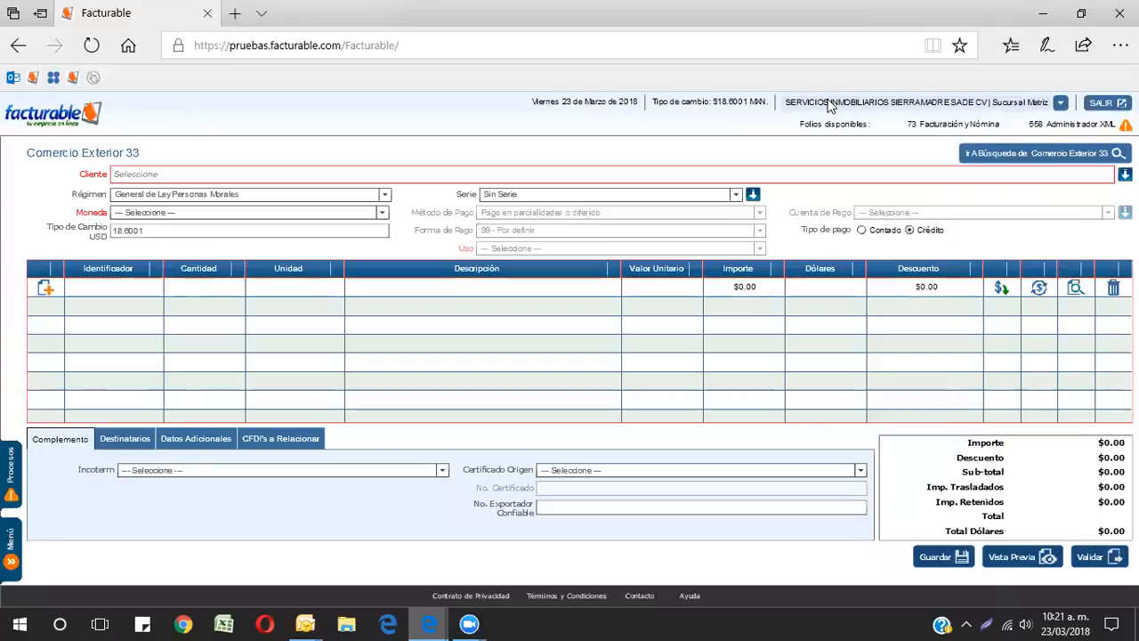
Step: Review the company configuration data and its colonia lookup list, closing both dialogs without changes
{"action": "left_click", "coordinate": [1061, 103]}
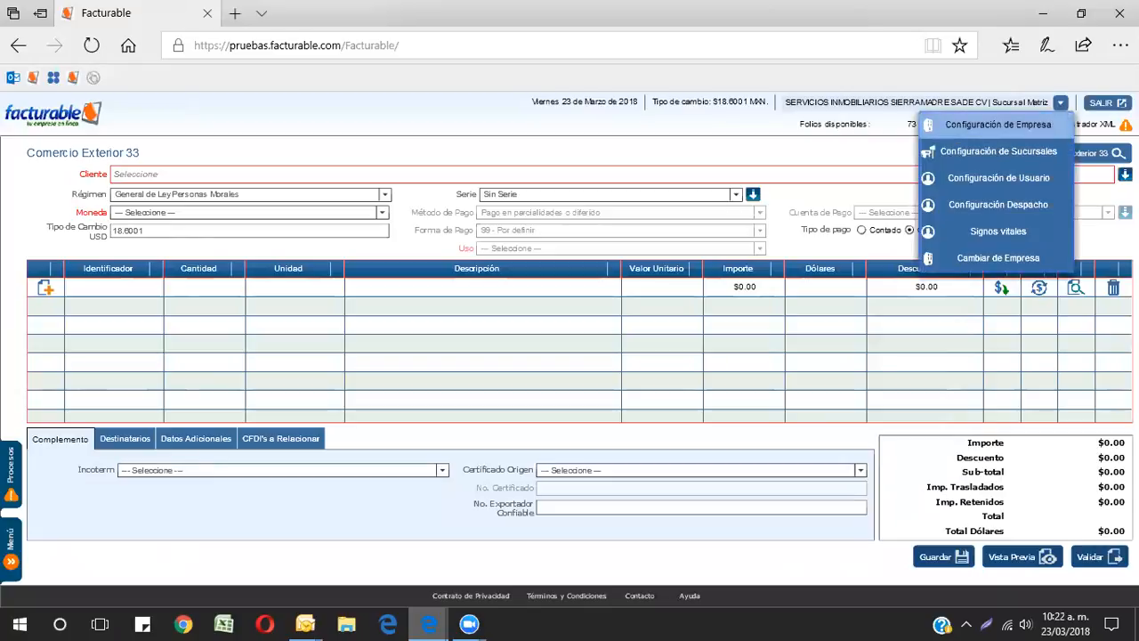
{"action": "left_click", "coordinate": [997, 125]}
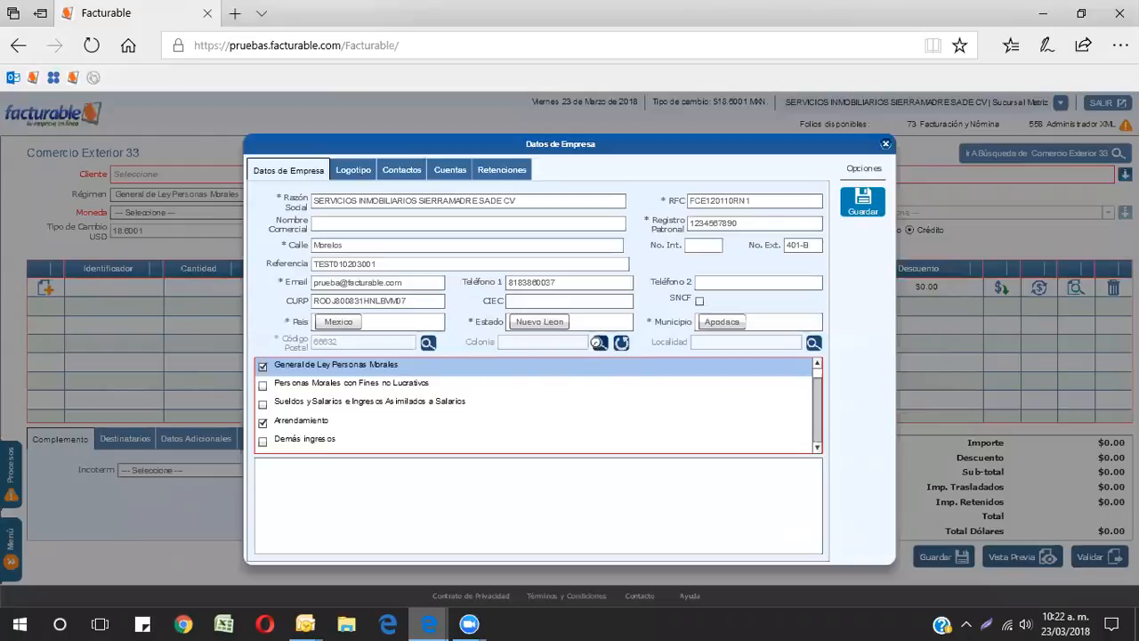
{"action": "left_click", "coordinate": [600, 345]}
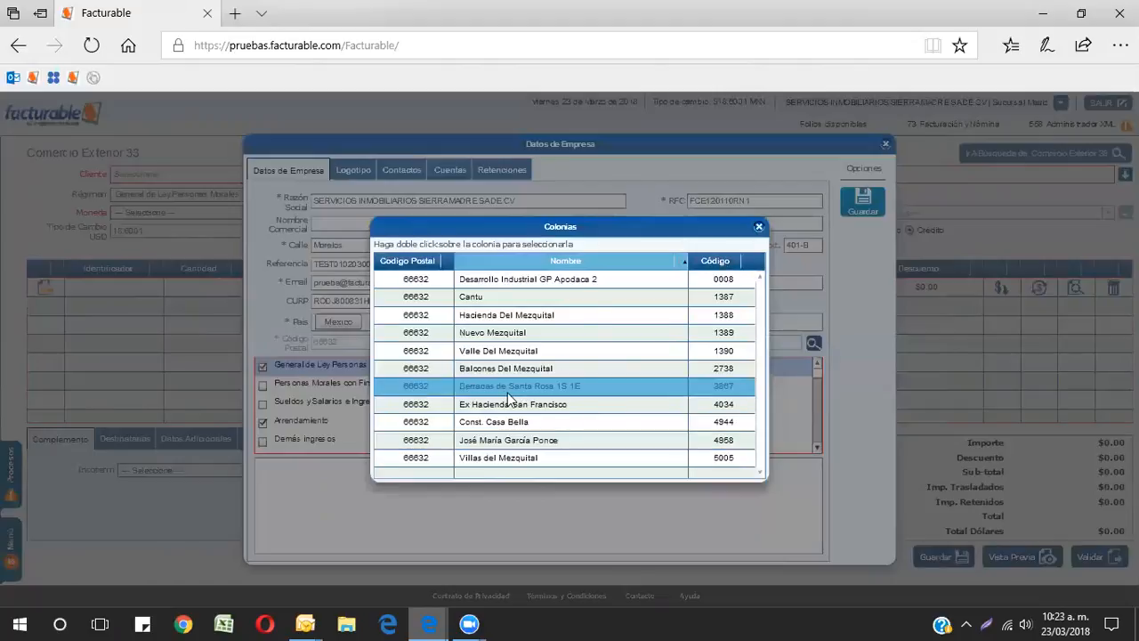
{"action": "left_click", "coordinate": [759, 227]}
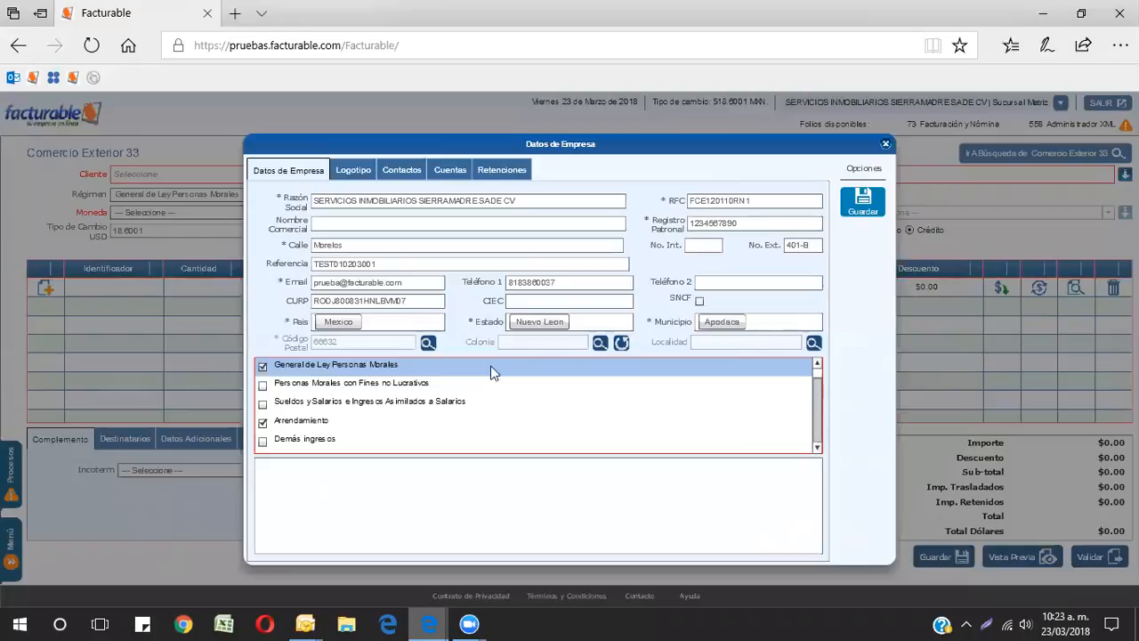
{"action": "left_click", "coordinate": [886, 145]}
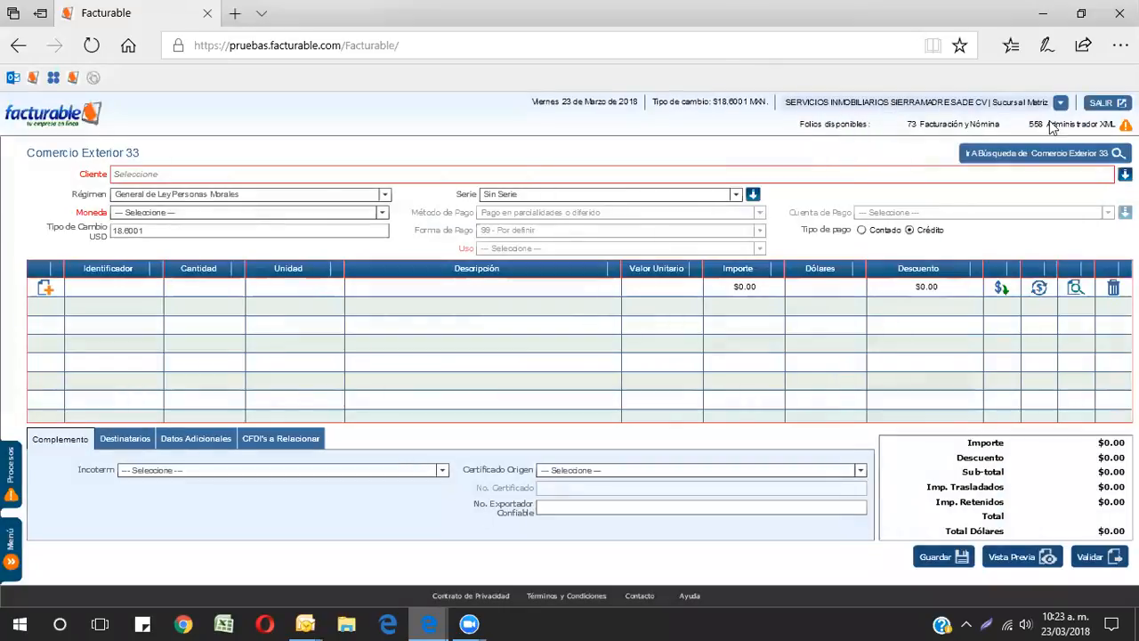
Step: Select the client Venta al Publico Extranjero for the invoice
{"action": "left_click", "coordinate": [176, 175]}
{"action": "type", "text": "b"}
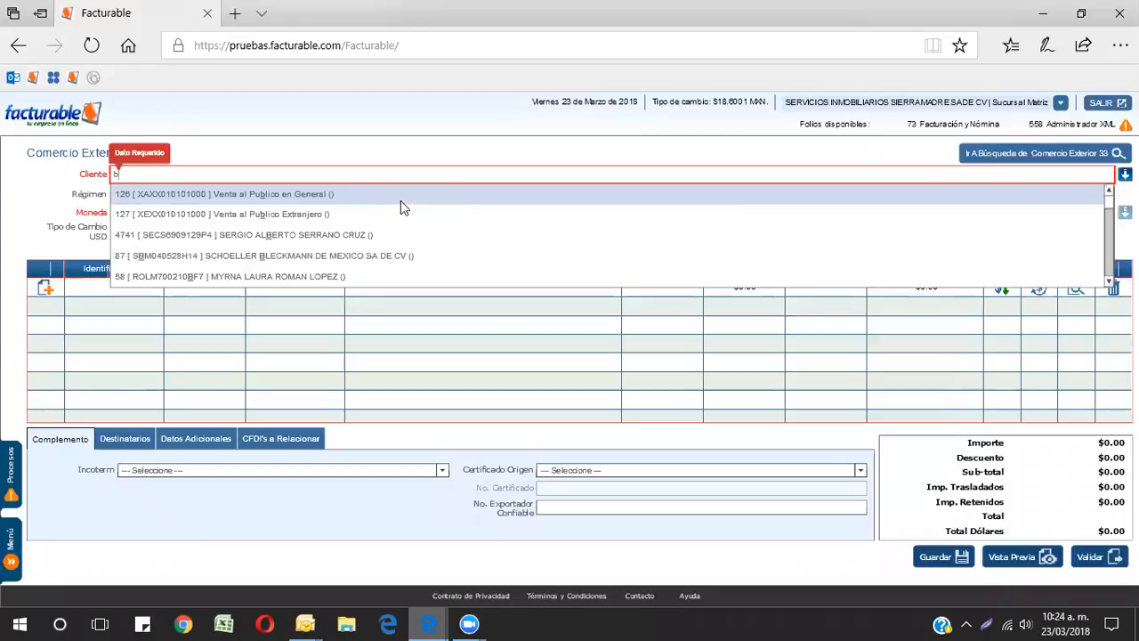
{"action": "left_click", "coordinate": [277, 212]}
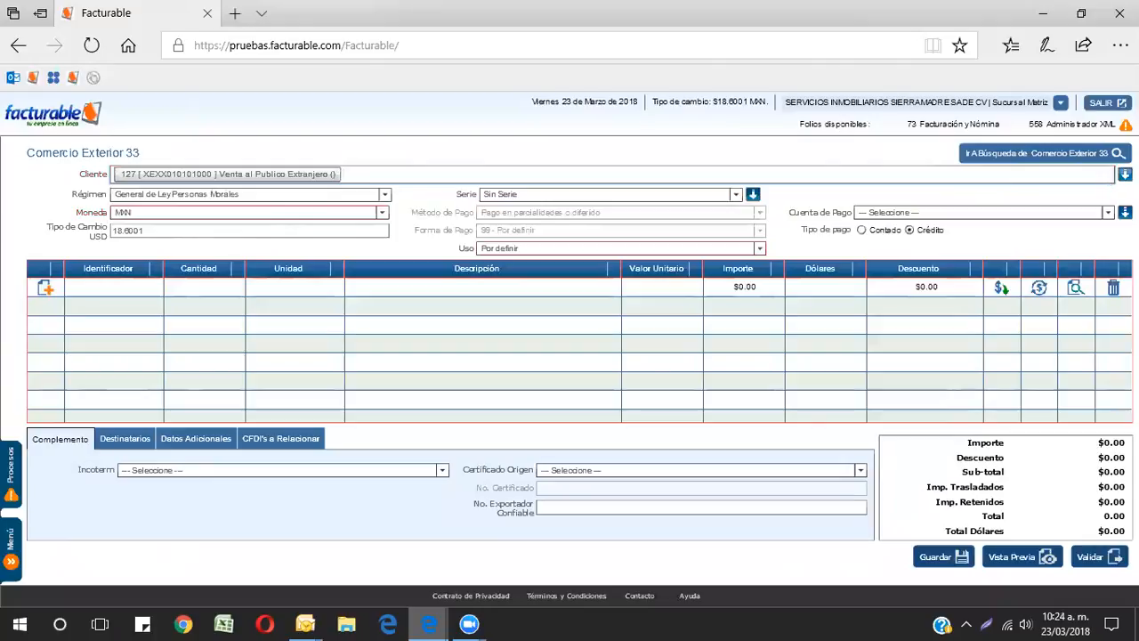
Step: Search the client list for bal and select BALEAR SPORT CAR S.L. as the invoice client
{"action": "key", "text": "BackSpace"}
{"action": "type", "text": "b"}
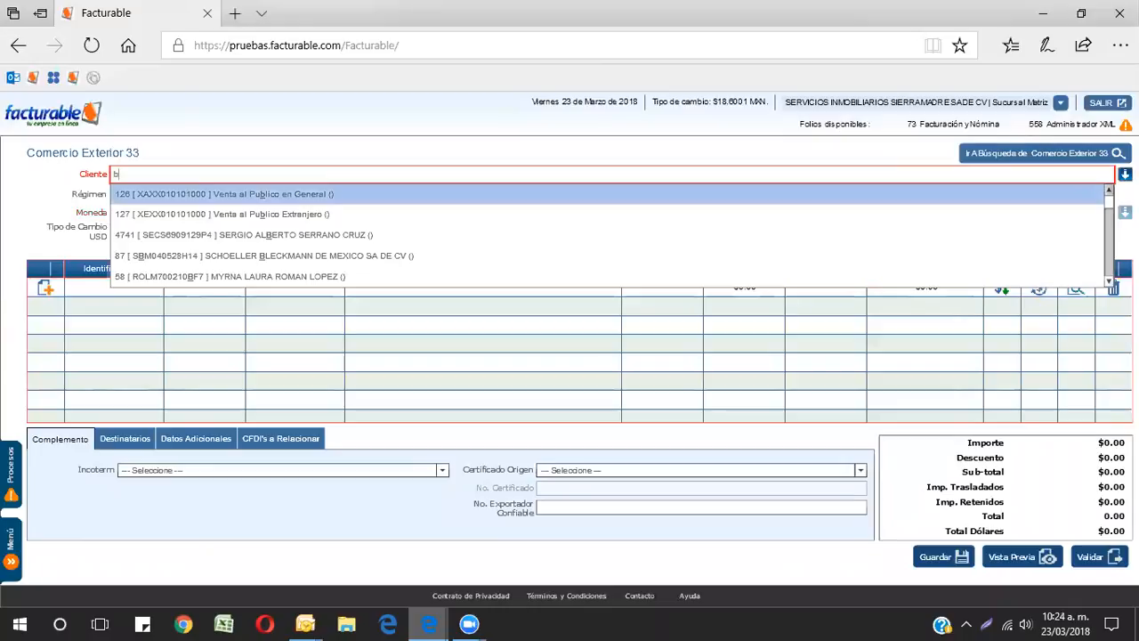
{"action": "type", "text": "al"}
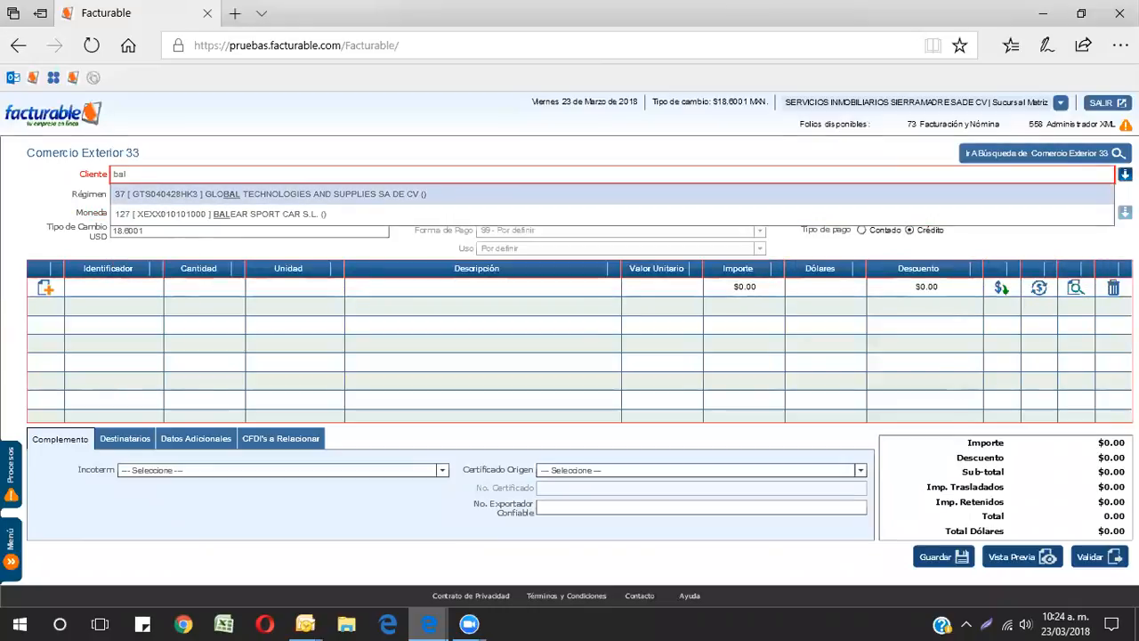
{"action": "type", "text": "e"}
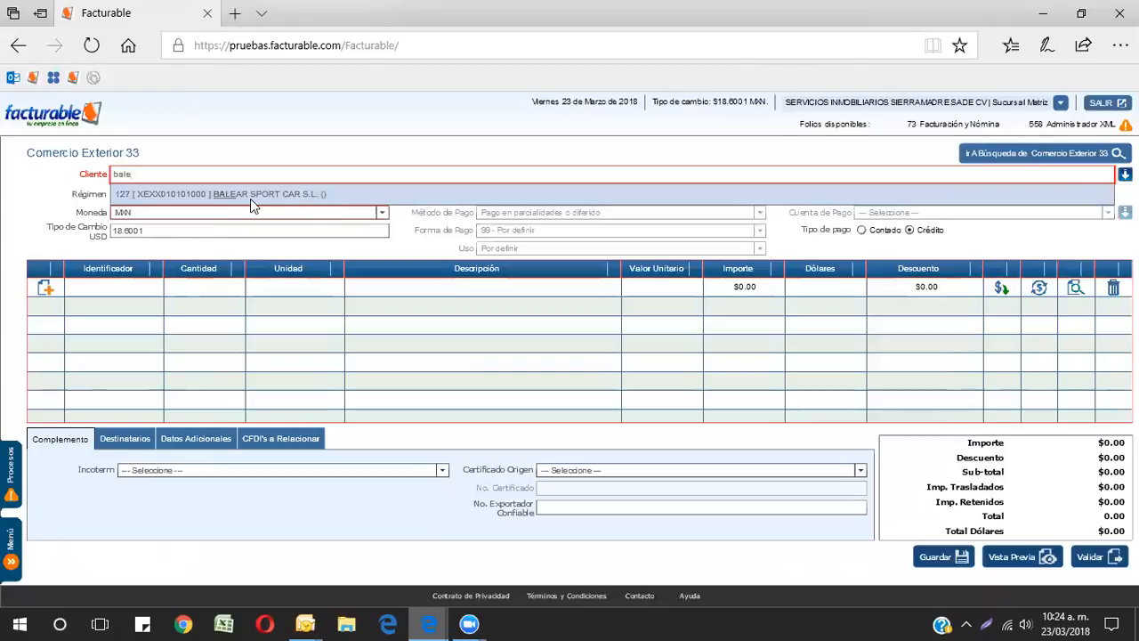
{"action": "left_click", "coordinate": [223, 209]}
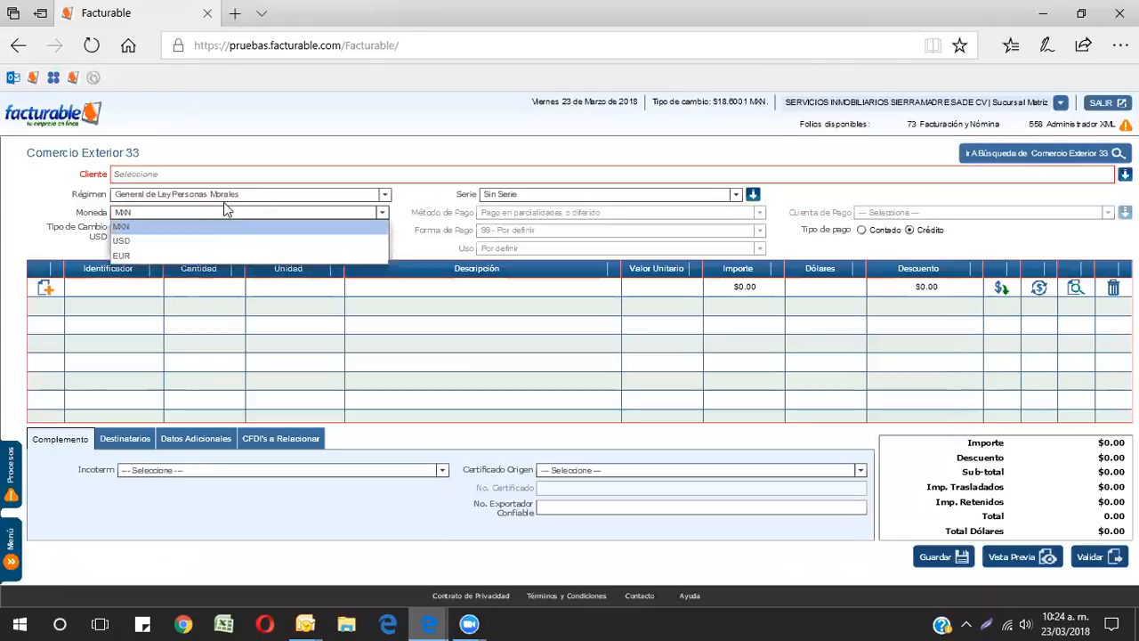
{"action": "left_click", "coordinate": [172, 177]}
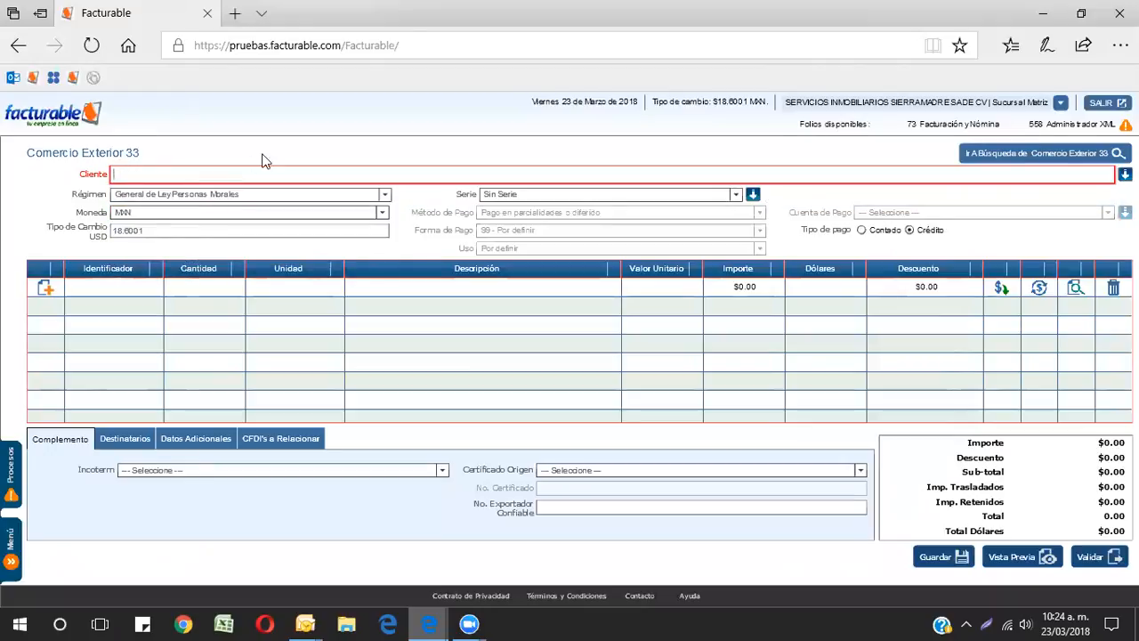
{"action": "type", "text": "bal"}
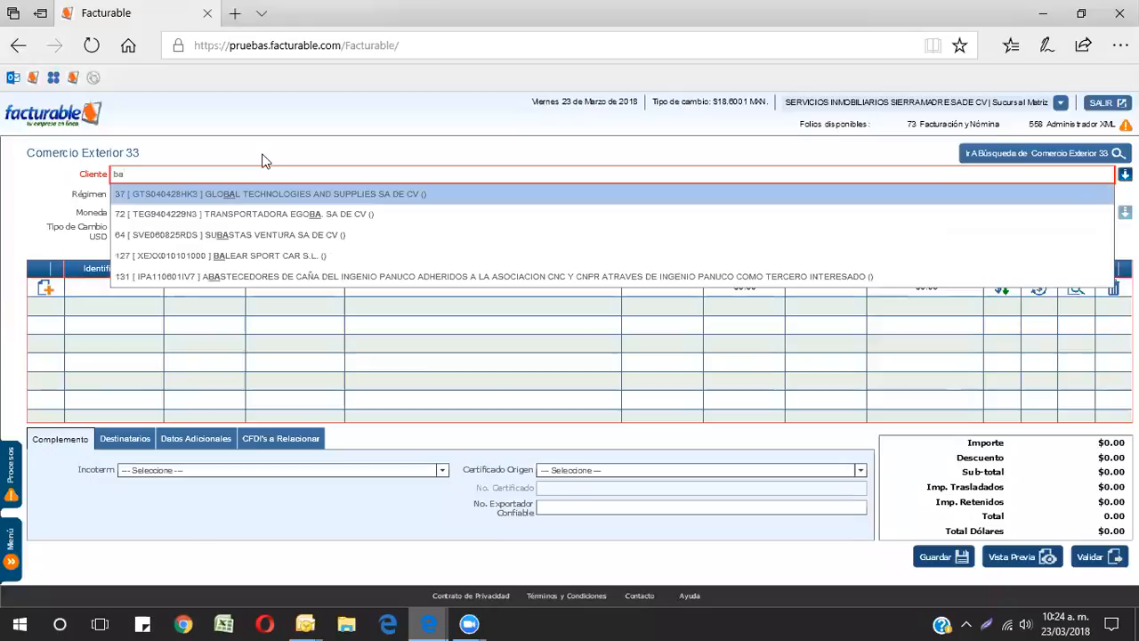
{"action": "type", "text": "ea"}
{"action": "left_click", "coordinate": [274, 195]}
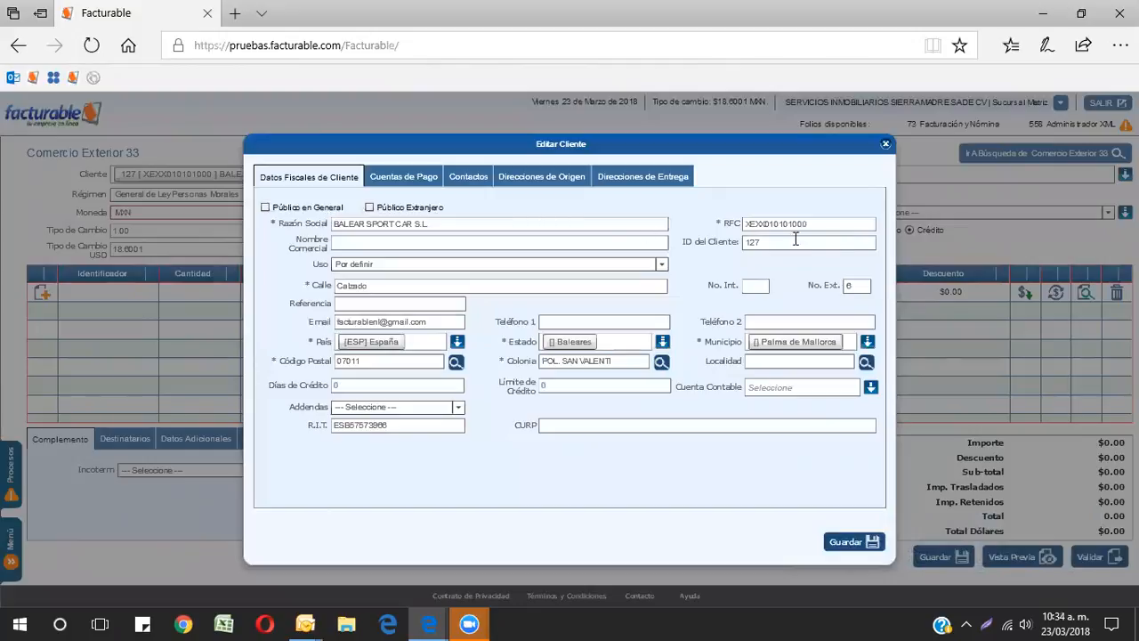
Step: Review the client's fiscal data such as RFC, address and R.I.T., then close the client dialog
{"action": "double_click", "coordinate": [833, 222]}
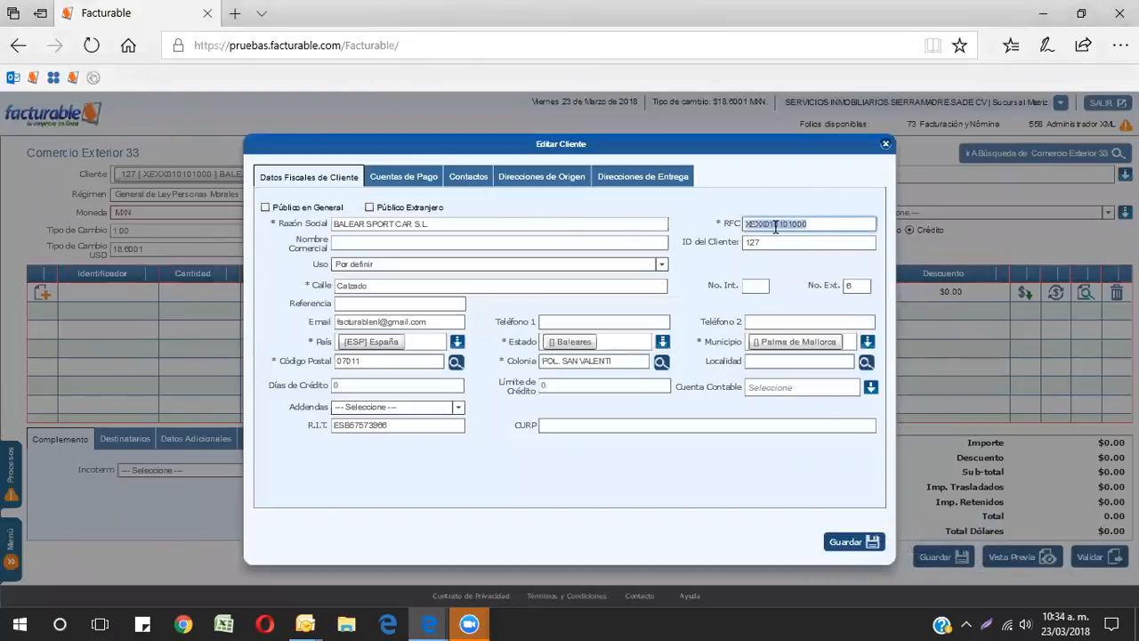
{"action": "left_click_drag", "start_coordinate": [585, 144], "coordinate": [583, 123]}
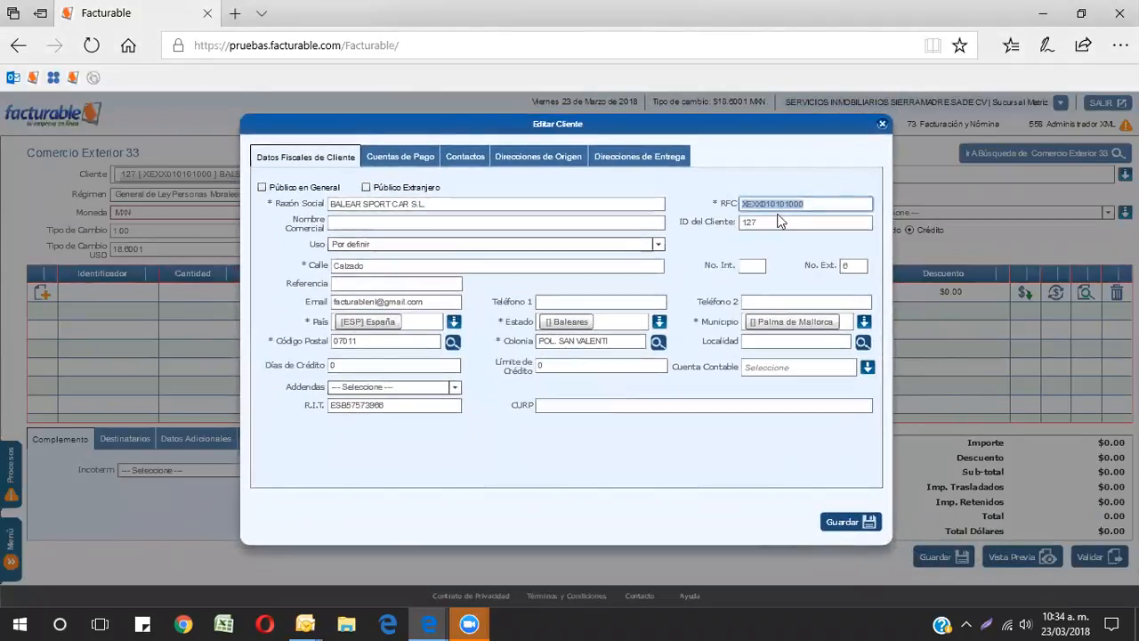
{"action": "left_click", "coordinate": [372, 265]}
{"action": "left_click", "coordinate": [859, 265]}
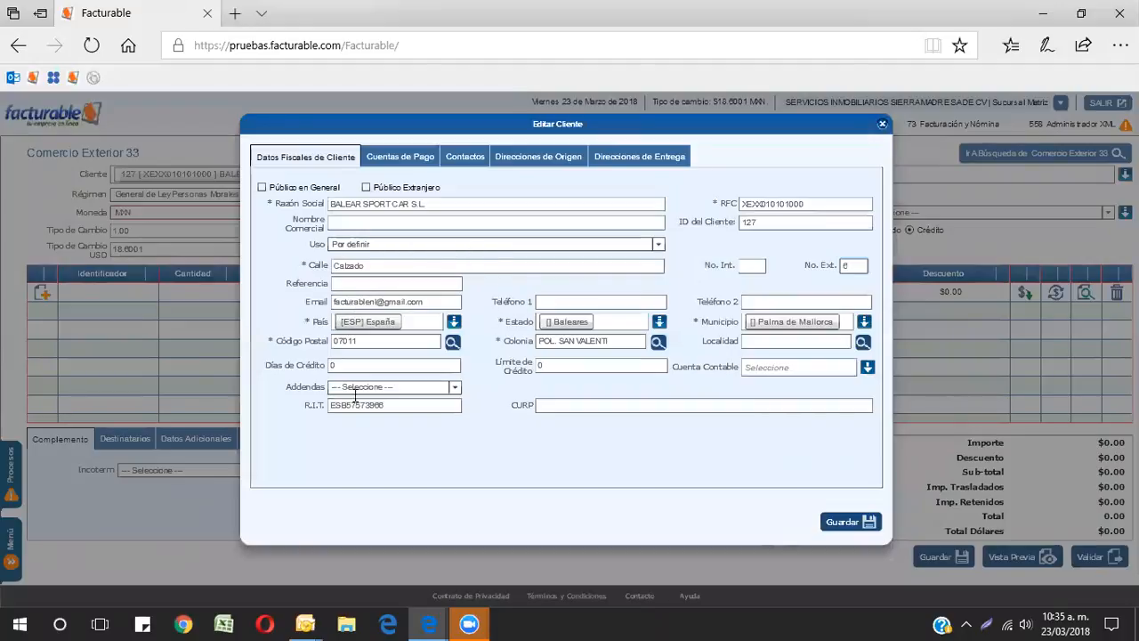
{"action": "mouse_move", "coordinate": [314, 412]}
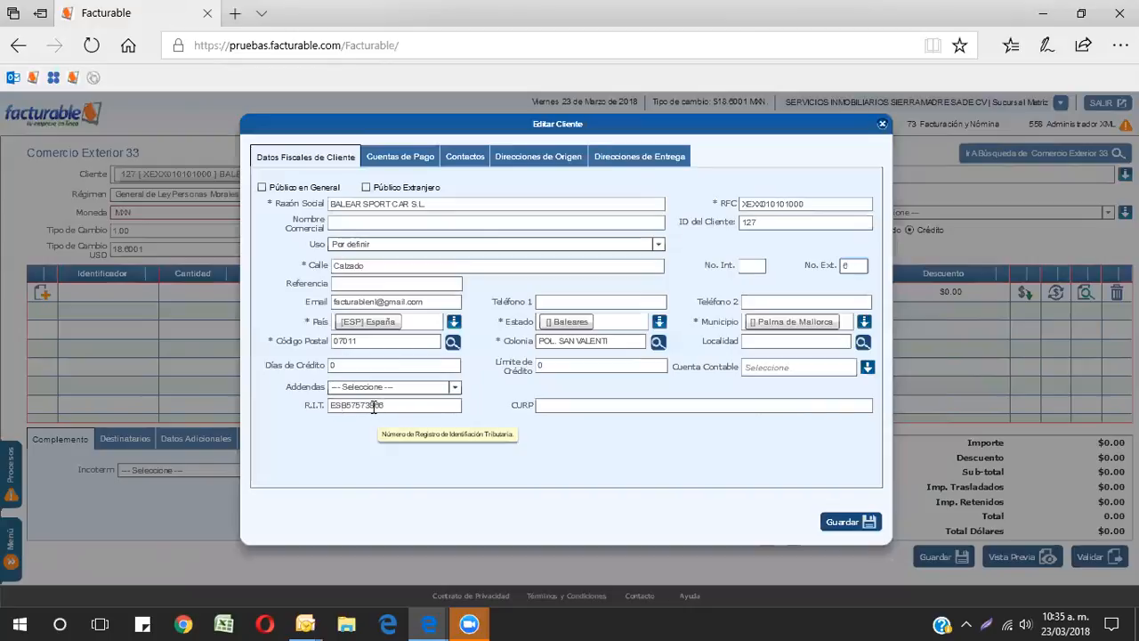
{"action": "left_click", "coordinate": [882, 125]}
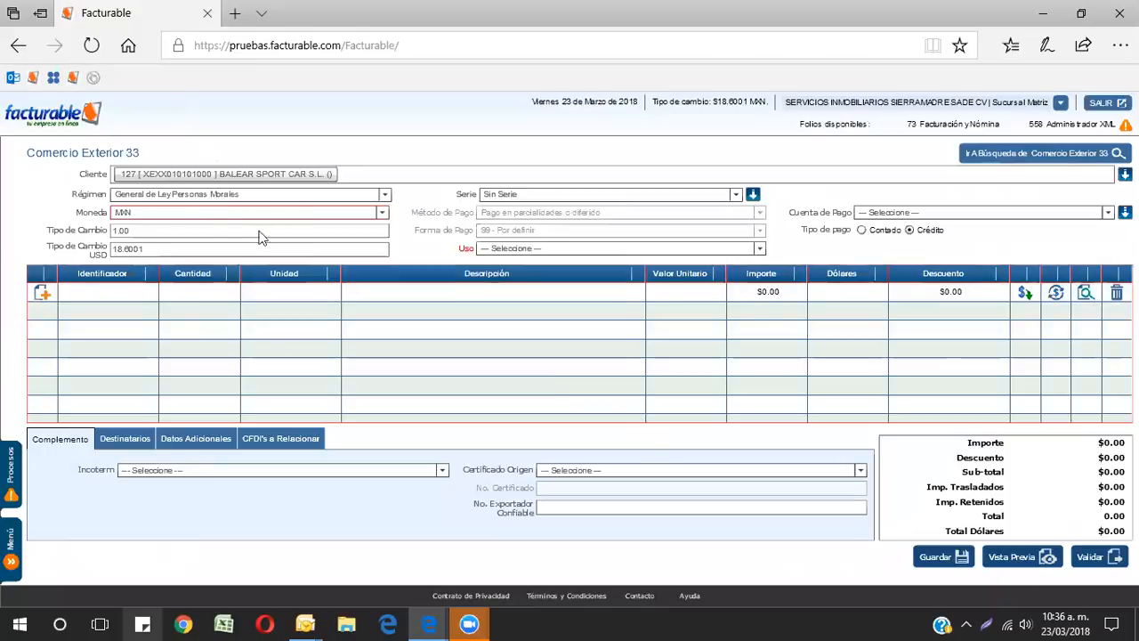
Step: Set the invoice's Uso field to Por definir
{"action": "left_click", "coordinate": [526, 248]}
{"action": "scroll", "coordinate": [534, 303], "scroll_direction": "down", "scroll_amount": 5}
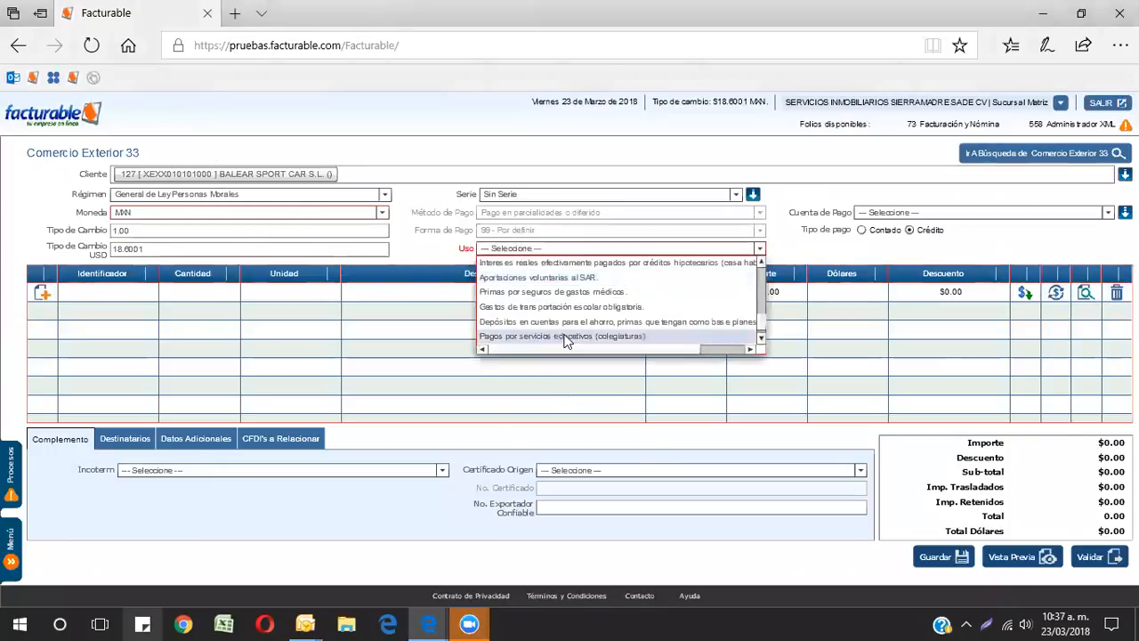
{"action": "left_click", "coordinate": [534, 336]}
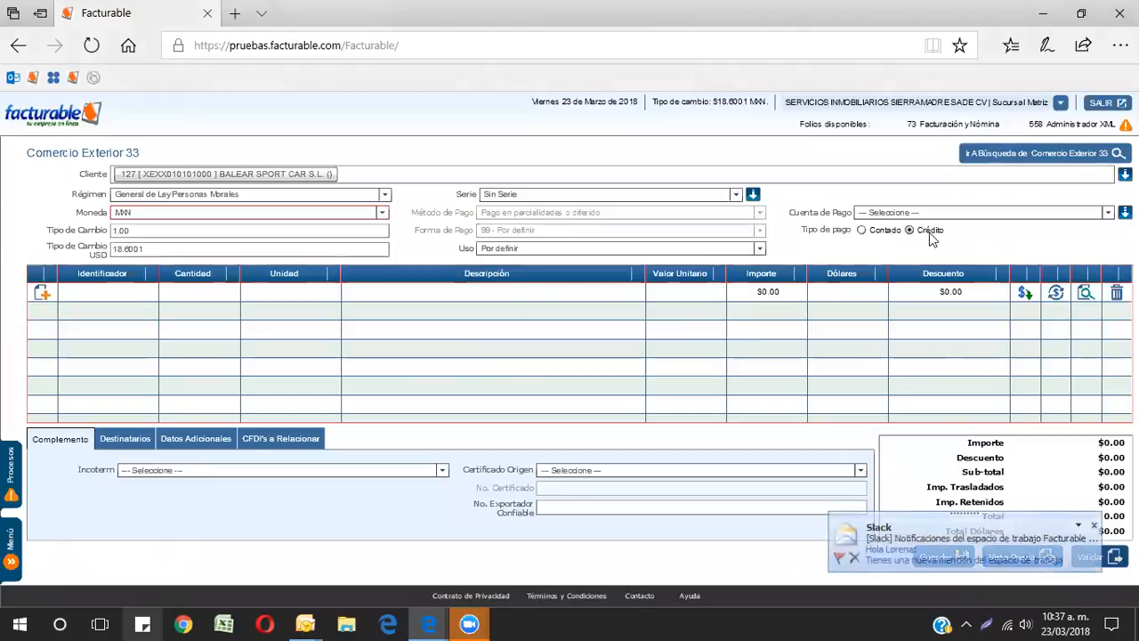
Step: Set the payment type to Contado and the Forma de Pago to 03 - Transferencia electrónica de fondos
{"action": "left_click", "coordinate": [861, 229]}
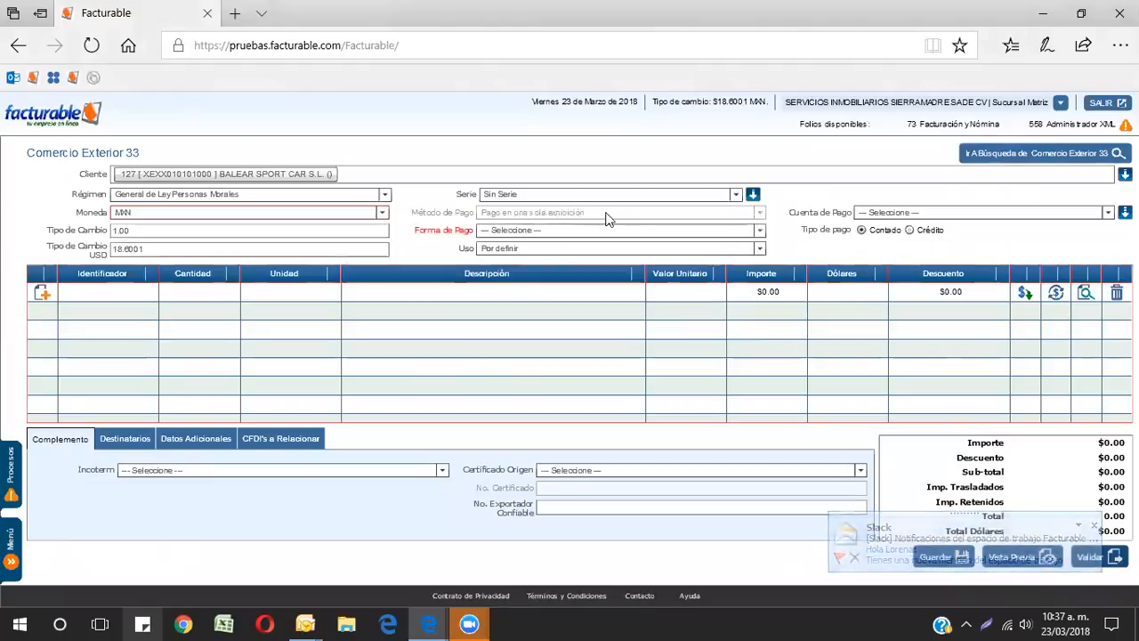
{"action": "left_click", "coordinate": [549, 233]}
{"action": "scroll", "coordinate": [617, 287], "scroll_direction": "down", "scroll_amount": 2}
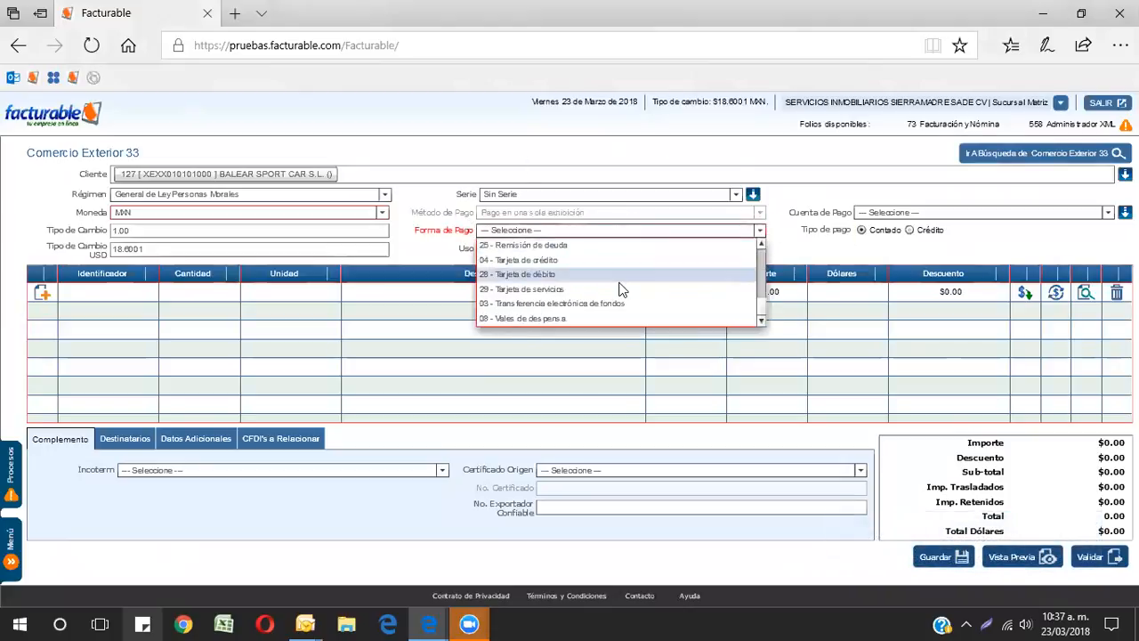
{"action": "left_click", "coordinate": [583, 303]}
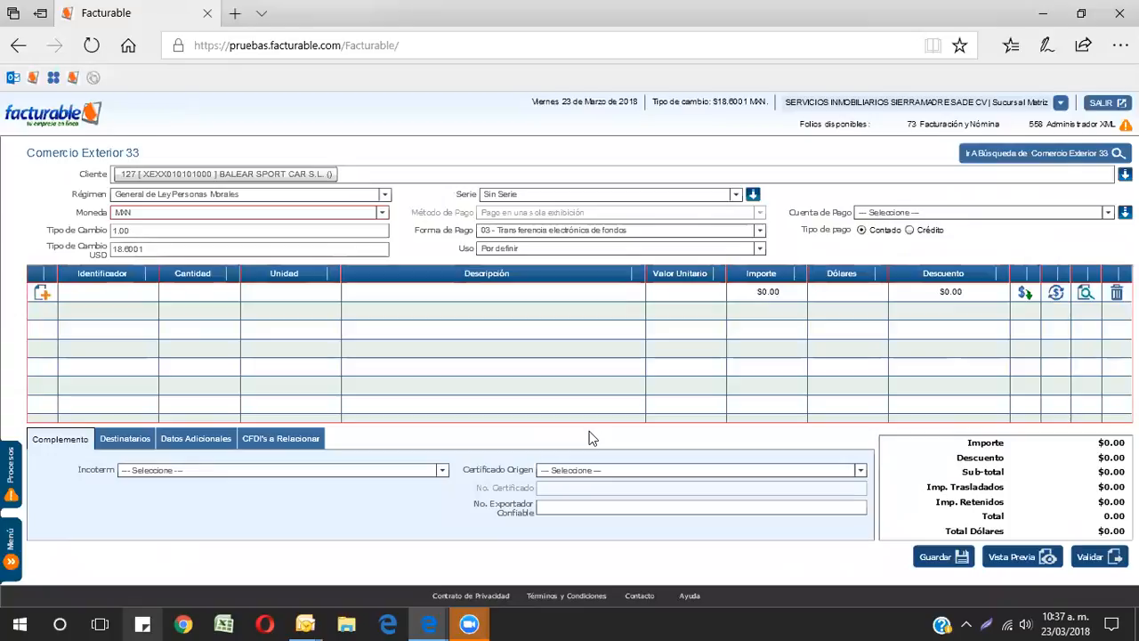
{"action": "left_click", "coordinate": [42, 293]}
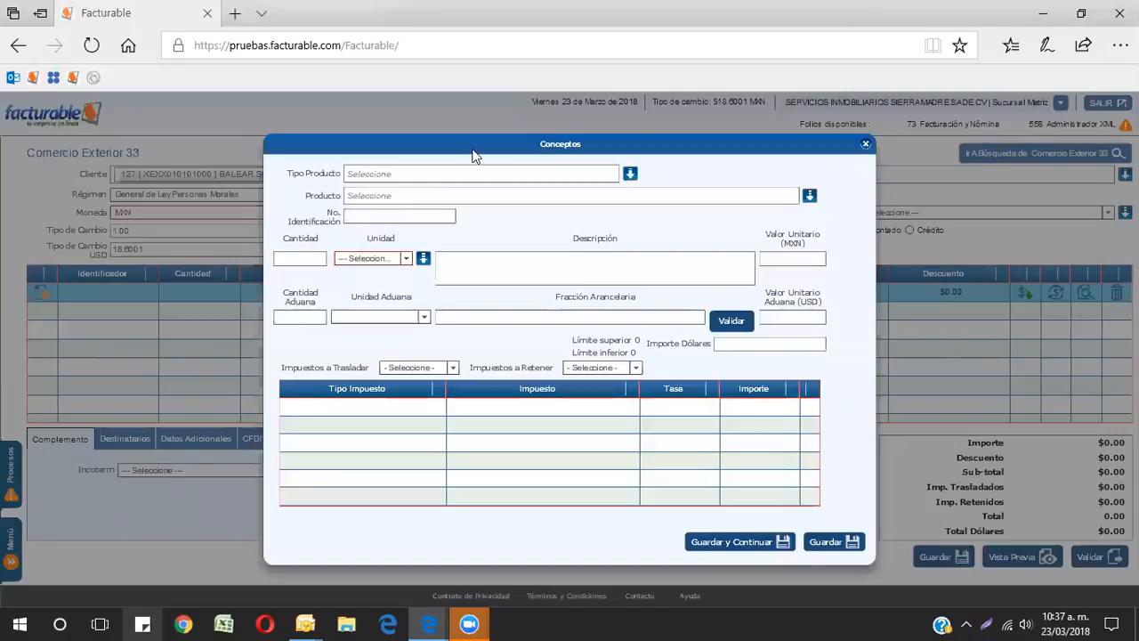
{"action": "left_click", "coordinate": [469, 214]}
{"action": "type", "text": "vehicu"}
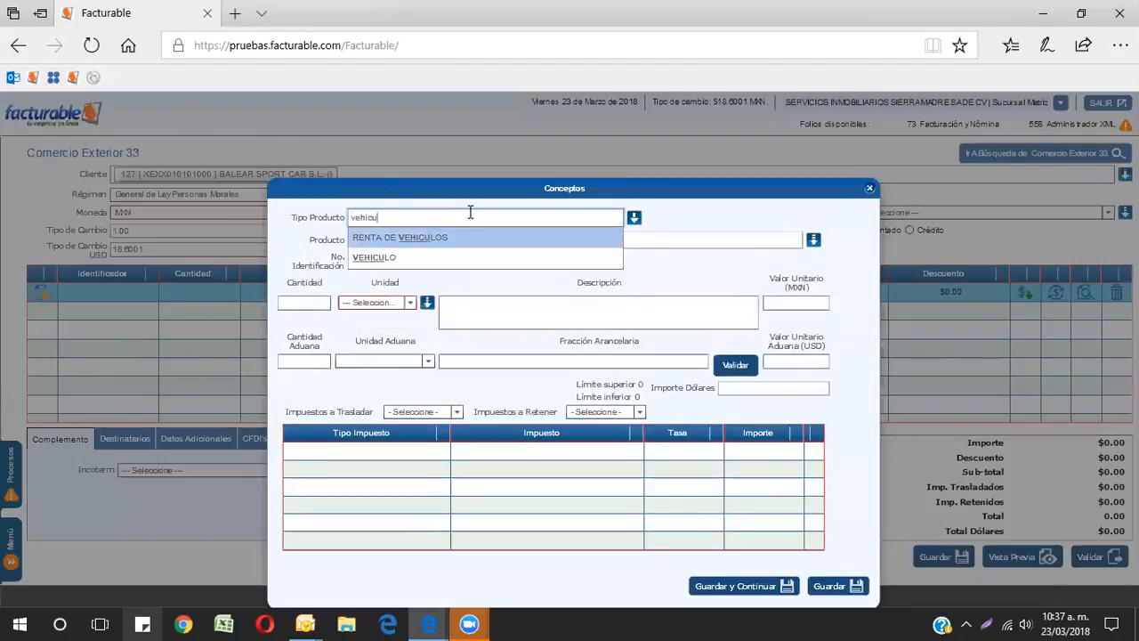
{"action": "left_click", "coordinate": [390, 258]}
{"action": "left_click", "coordinate": [384, 237]}
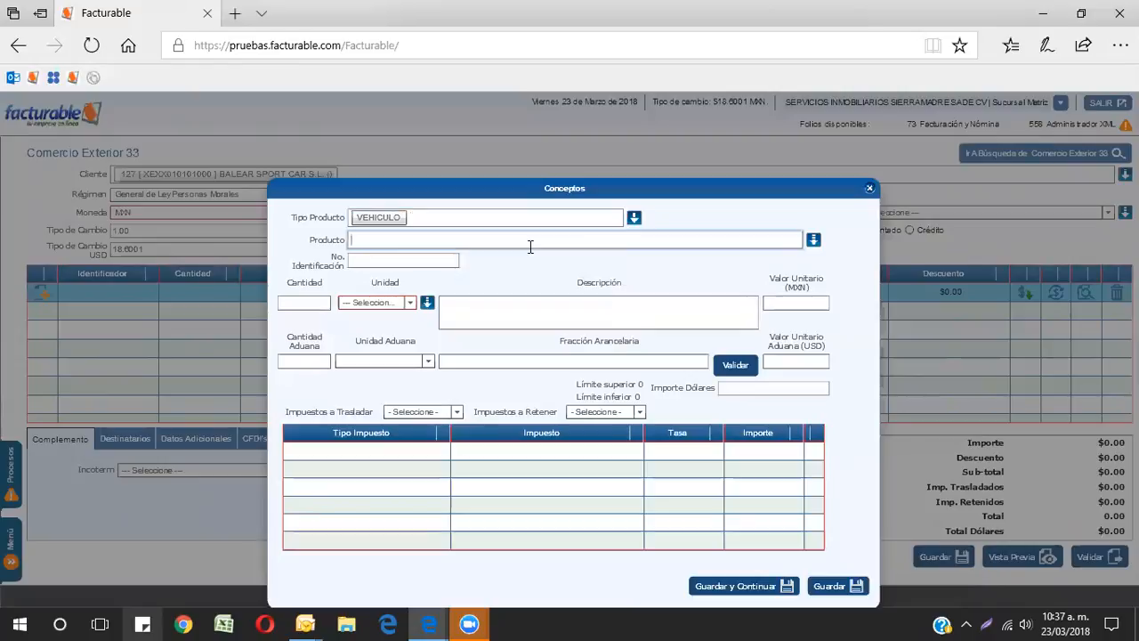
{"action": "type", "text": "v"}
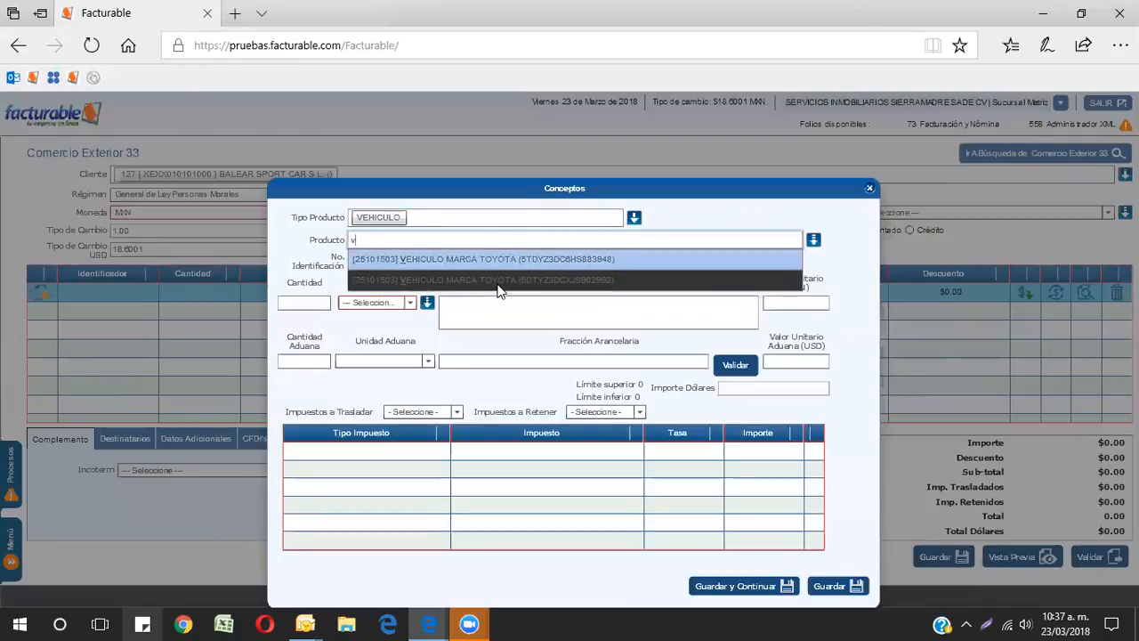
{"action": "left_click", "coordinate": [385, 281]}
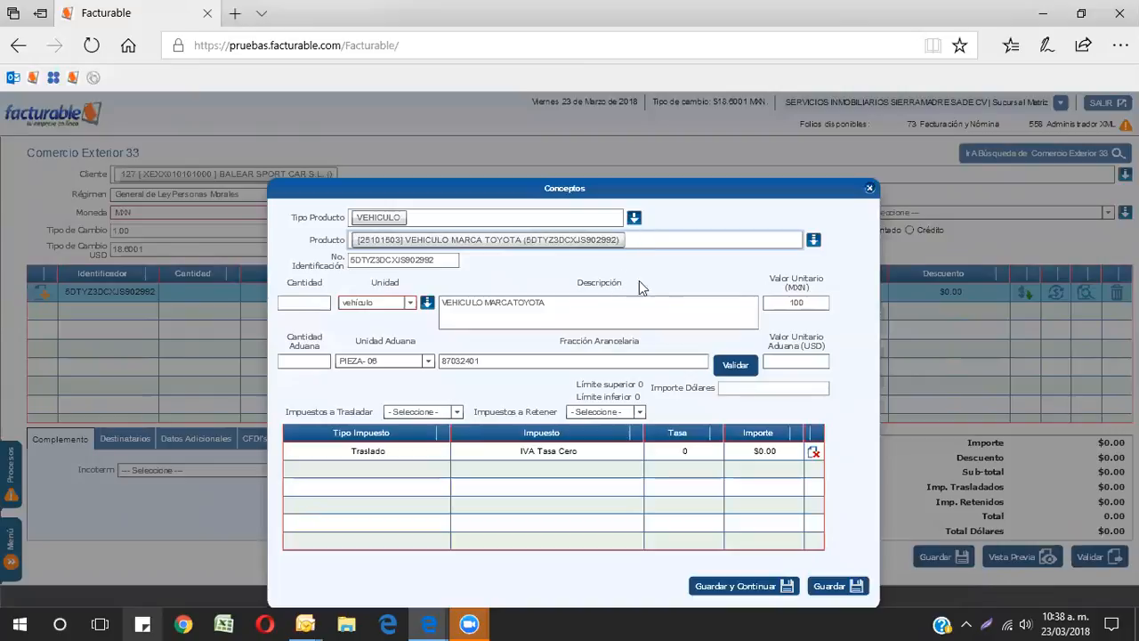
Step: Open the selected product's edit form to examine its Fracción Arancelaria and customs unit, then close it
{"action": "left_click", "coordinate": [813, 241]}
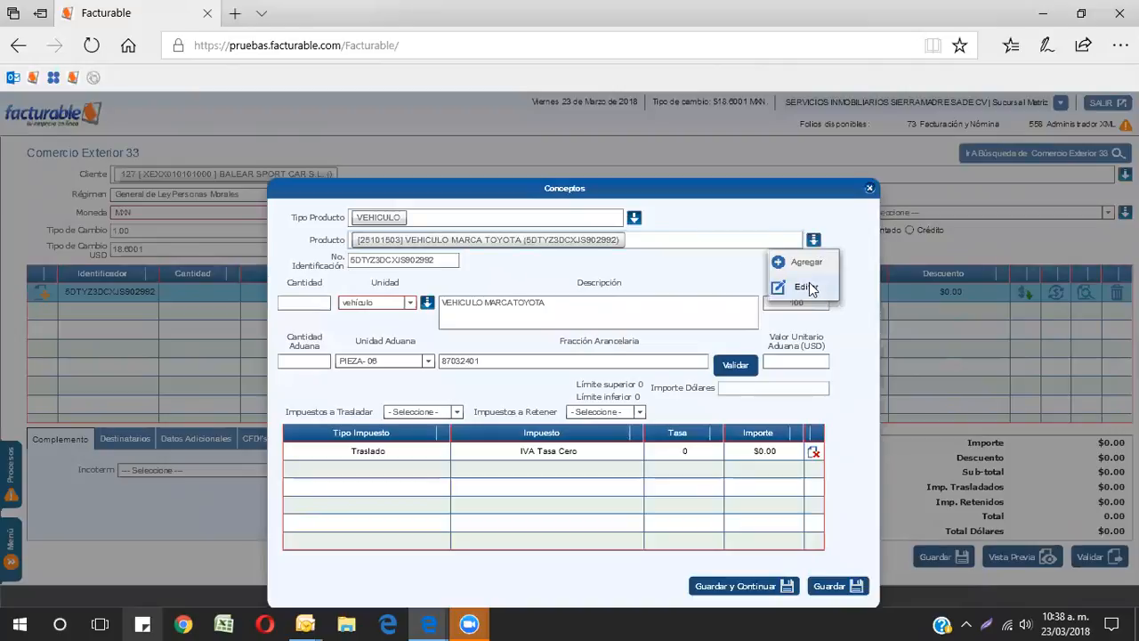
{"action": "left_click", "coordinate": [805, 287]}
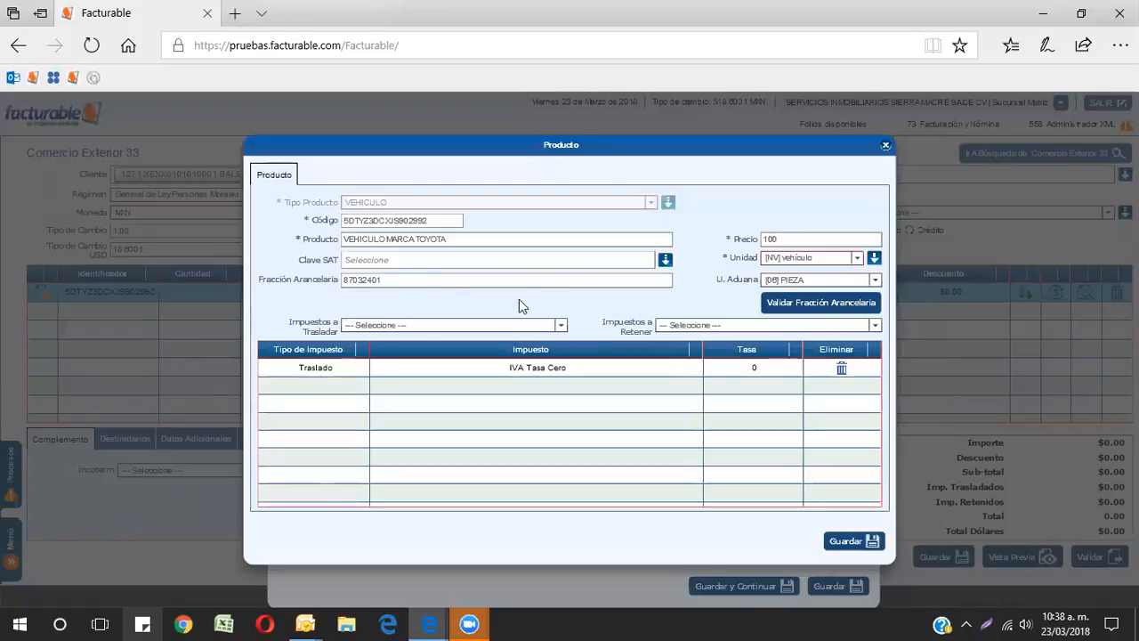
{"action": "double_click", "coordinate": [414, 281]}
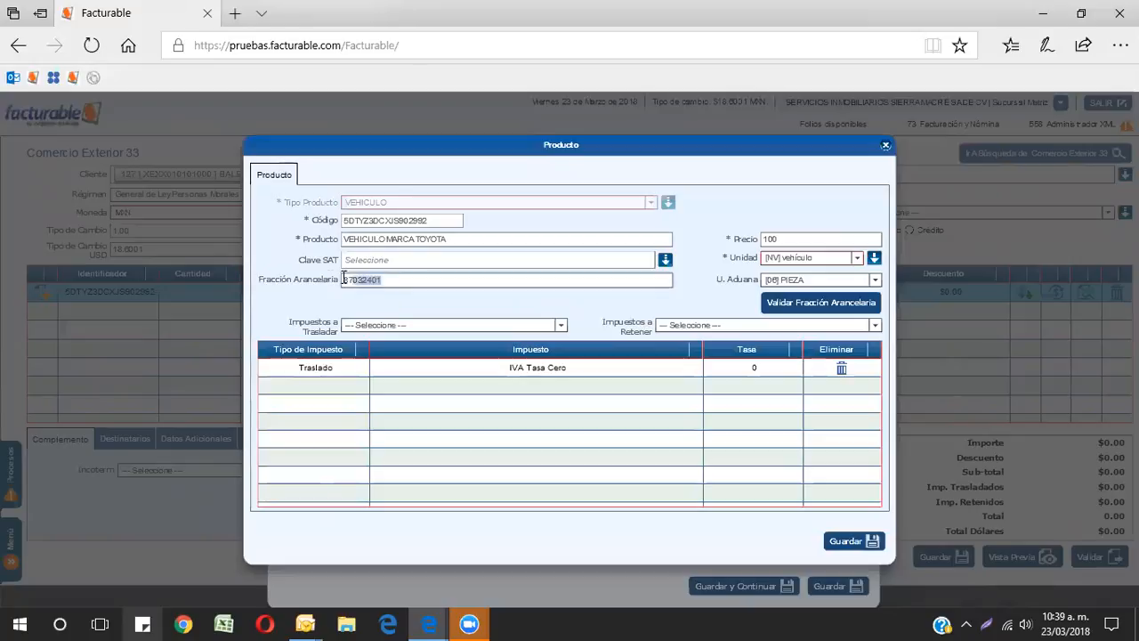
{"action": "left_click", "coordinate": [413, 280]}
{"action": "left_click_drag", "start_coordinate": [403, 278], "coordinate": [295, 277]}
{"action": "left_click", "coordinate": [803, 282]}
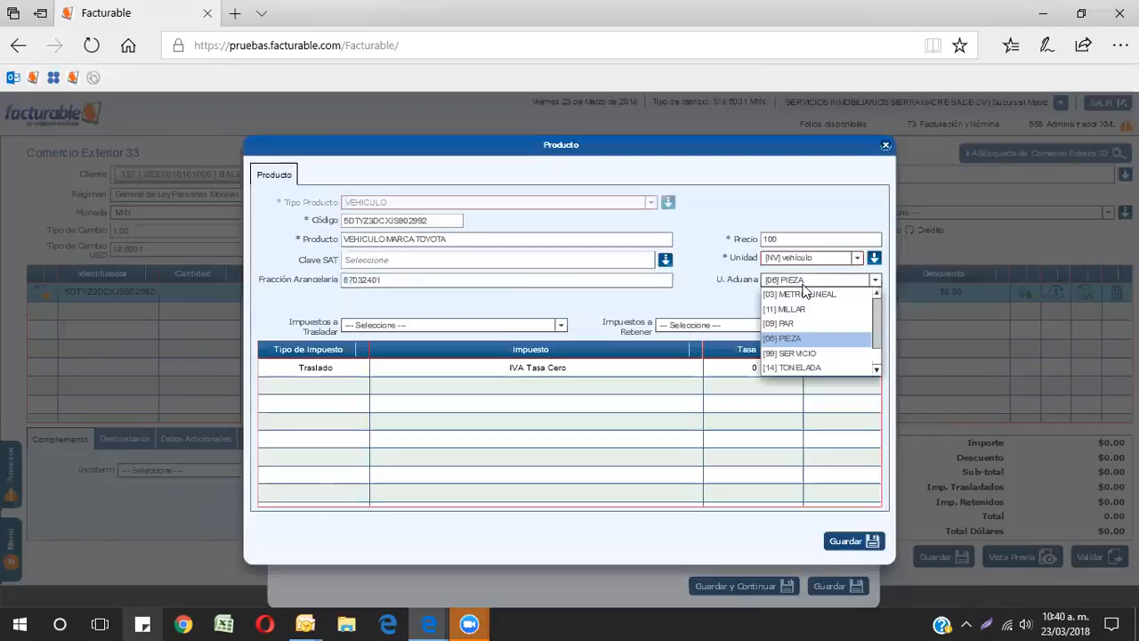
{"action": "left_click", "coordinate": [621, 283]}
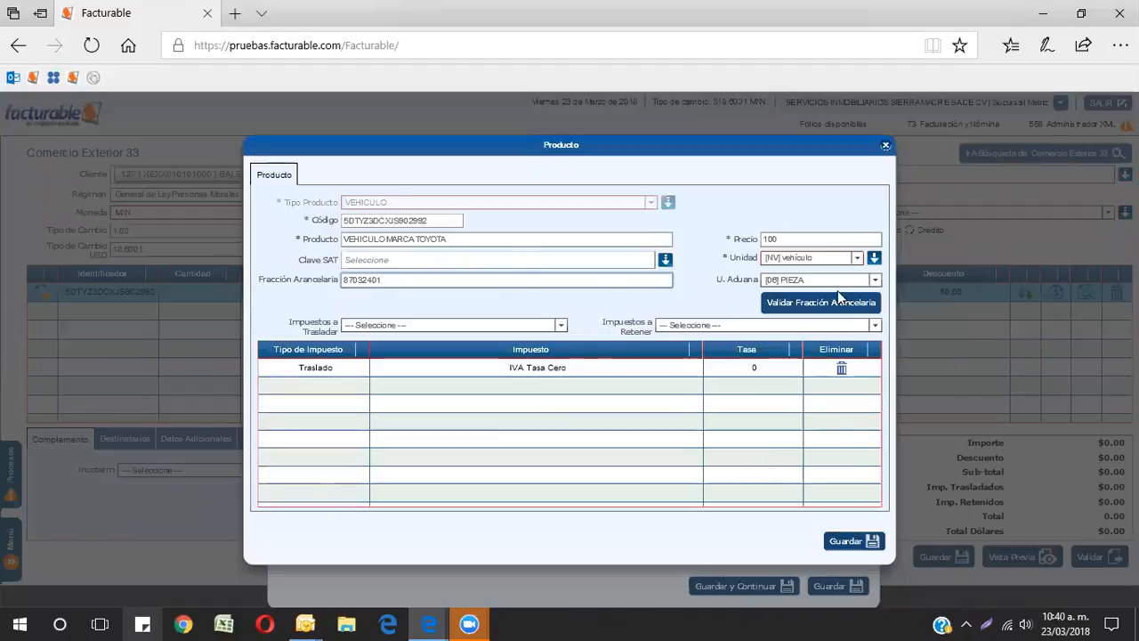
{"action": "left_click", "coordinate": [885, 147]}
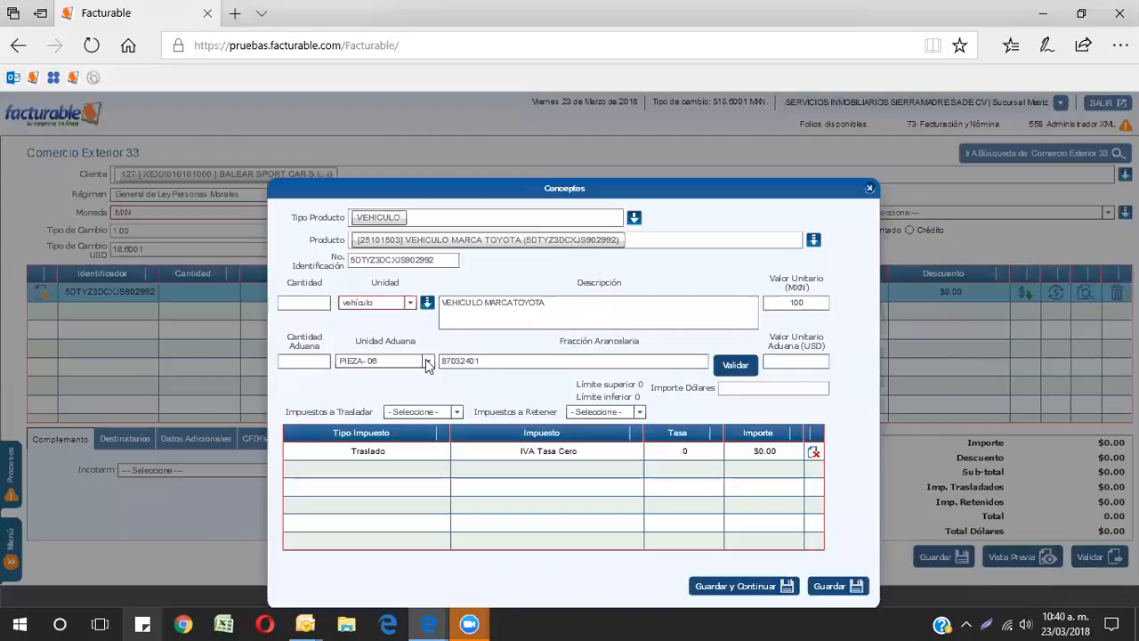
Step: Enter a quantity of 1 for the concept
{"action": "type", "text": "1"}
{"action": "left_click", "coordinate": [294, 304]}
{"action": "type", "text": "1"}
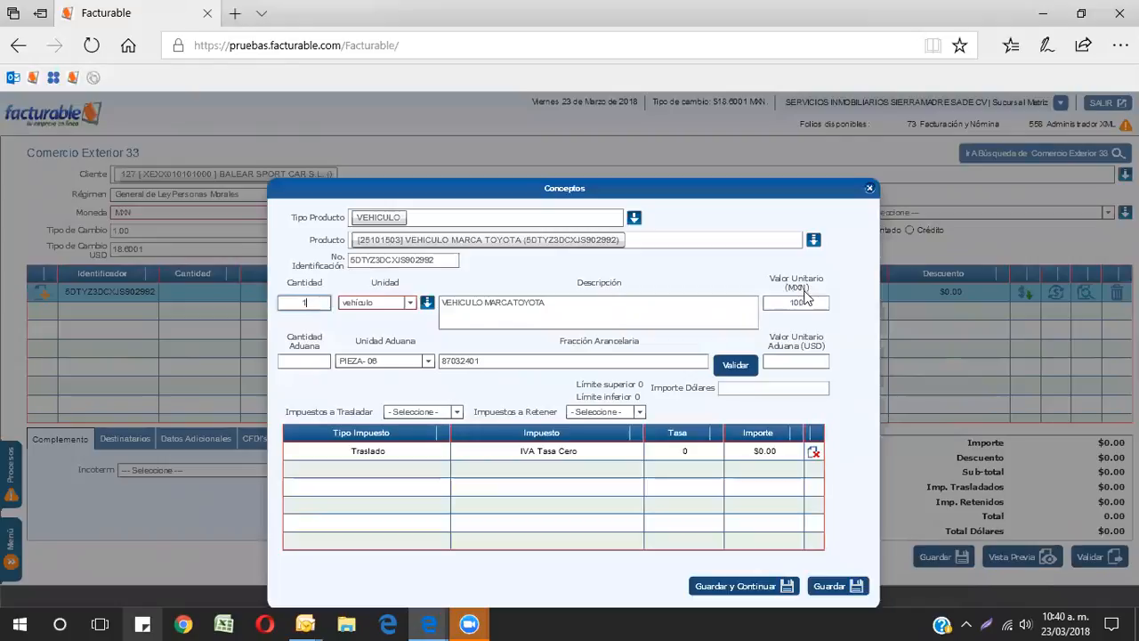
{"action": "left_click_drag", "start_coordinate": [712, 190], "coordinate": [67, 206]}
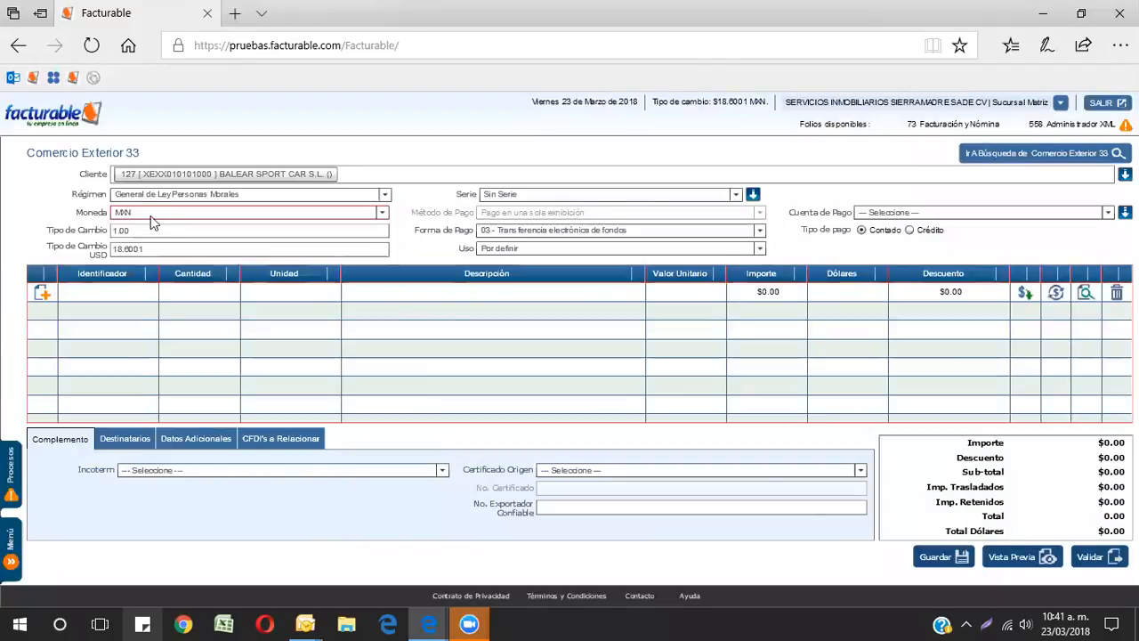
Step: Try switching the invoice currency to EUR, then set it back to MXN
{"action": "left_click", "coordinate": [151, 214]}
{"action": "left_click", "coordinate": [125, 256]}
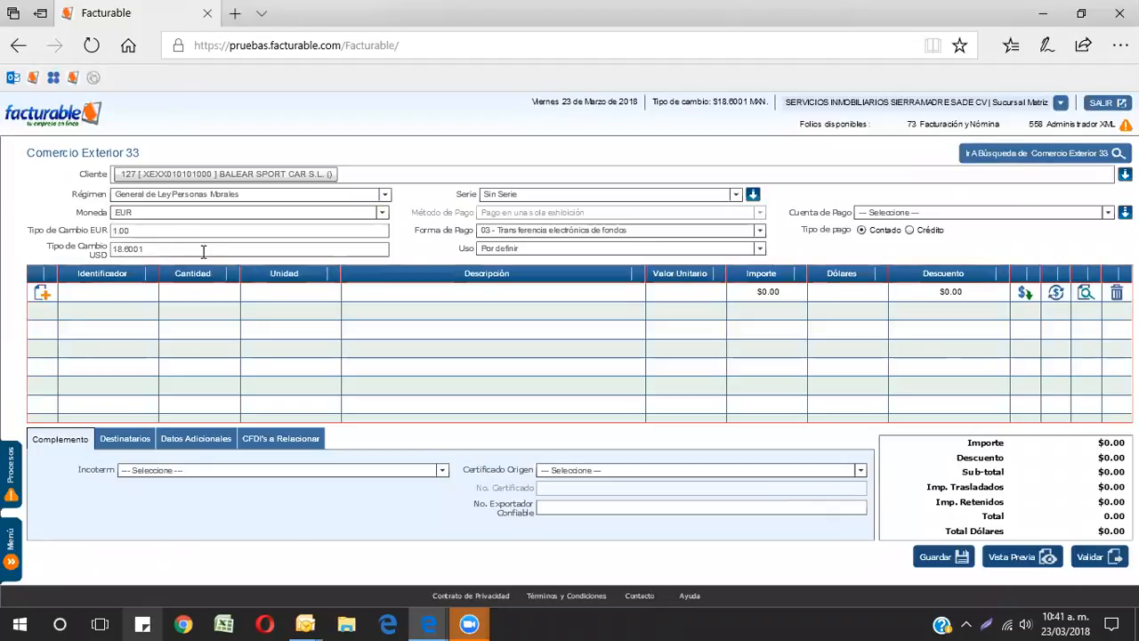
{"action": "left_click", "coordinate": [140, 214]}
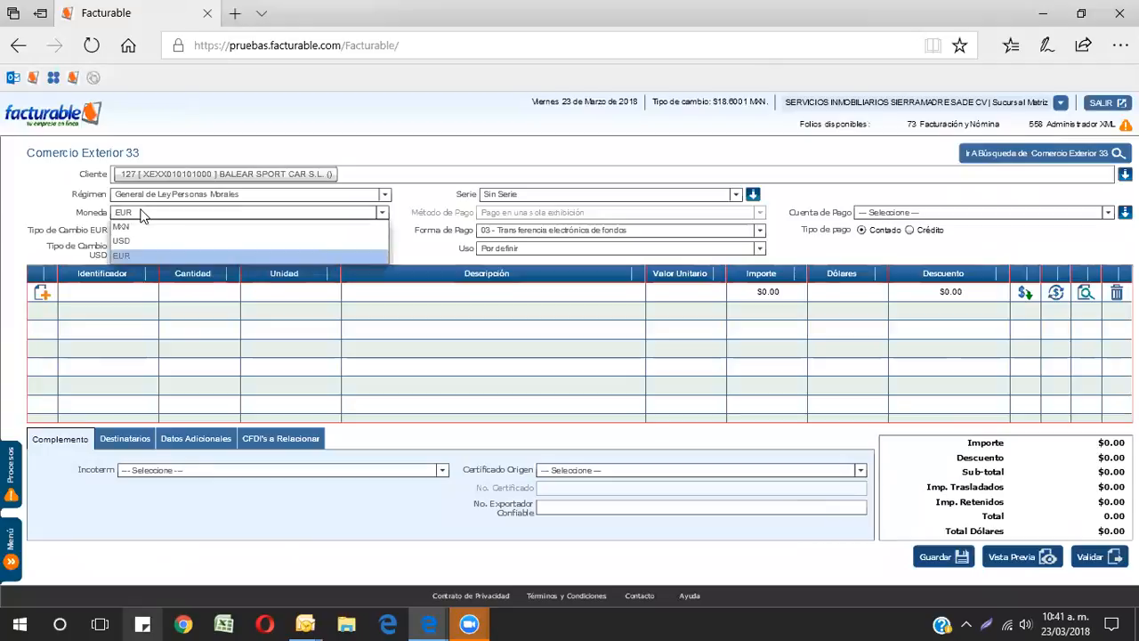
{"action": "left_click", "coordinate": [131, 225]}
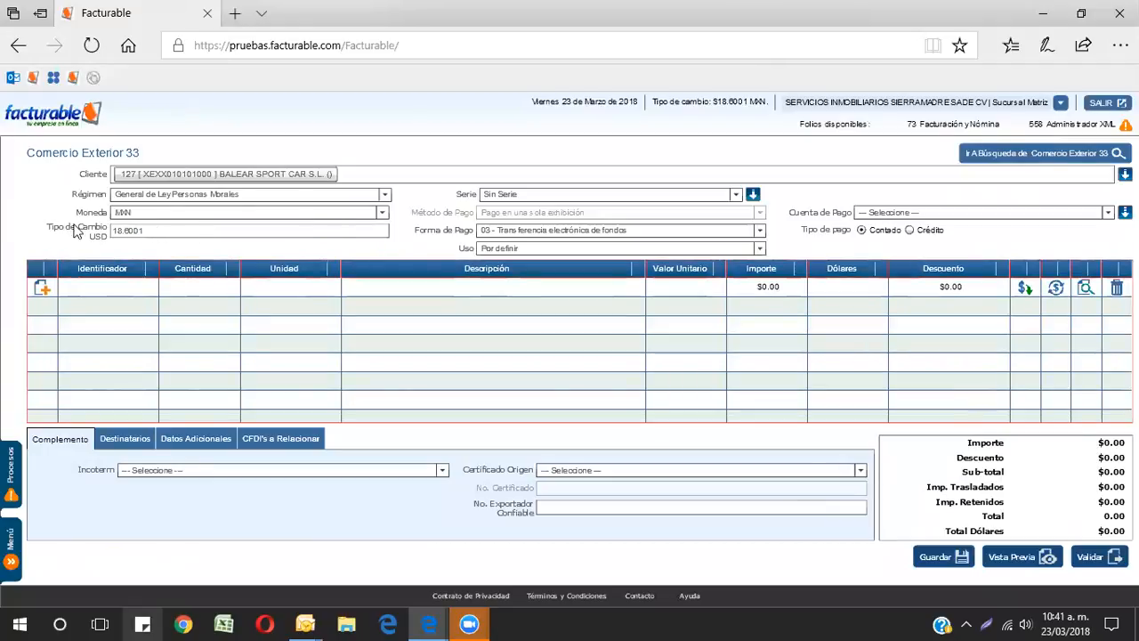
{"action": "left_click", "coordinate": [285, 269]}
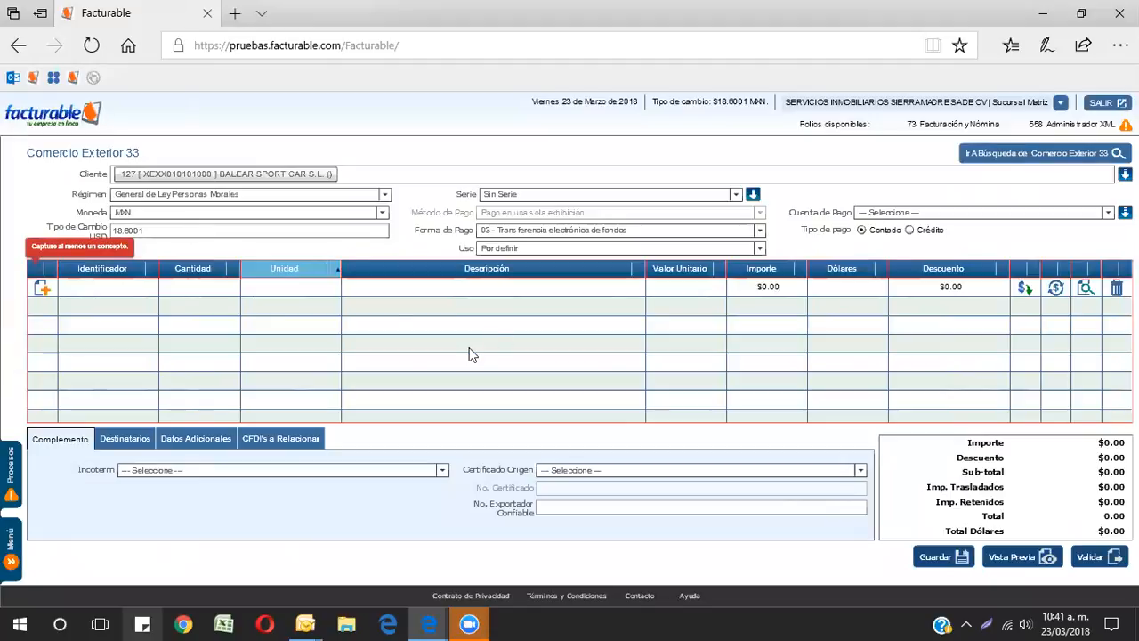
{"action": "left_click", "coordinate": [179, 212]}
{"action": "left_click", "coordinate": [162, 241]}
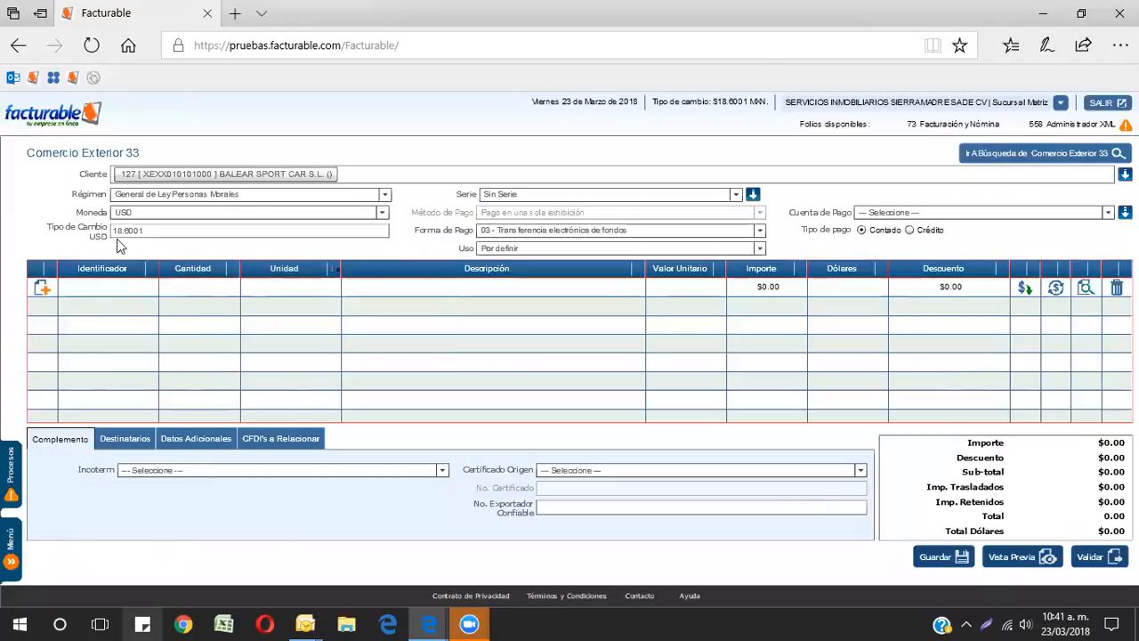
{"action": "left_click", "coordinate": [165, 214]}
{"action": "left_click", "coordinate": [147, 223]}
{"action": "double_click", "coordinate": [386, 291]}
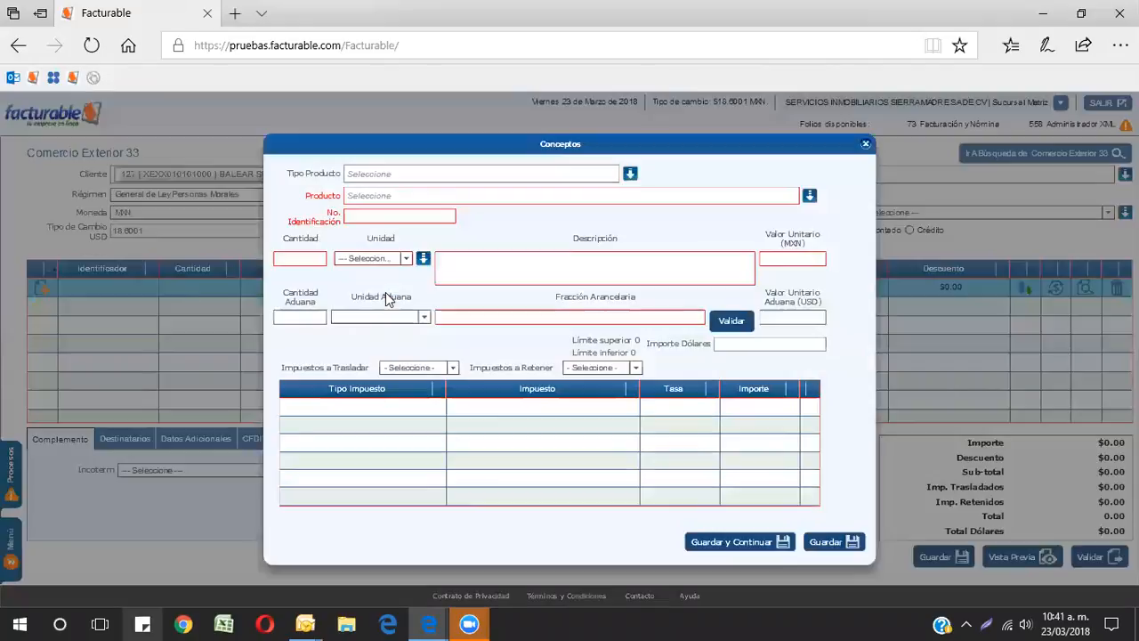
{"action": "left_click", "coordinate": [386, 174]}
{"action": "type", "text": "ti"}
{"action": "key", "text": "BackSpace"}
{"action": "key", "text": "BackSpace"}
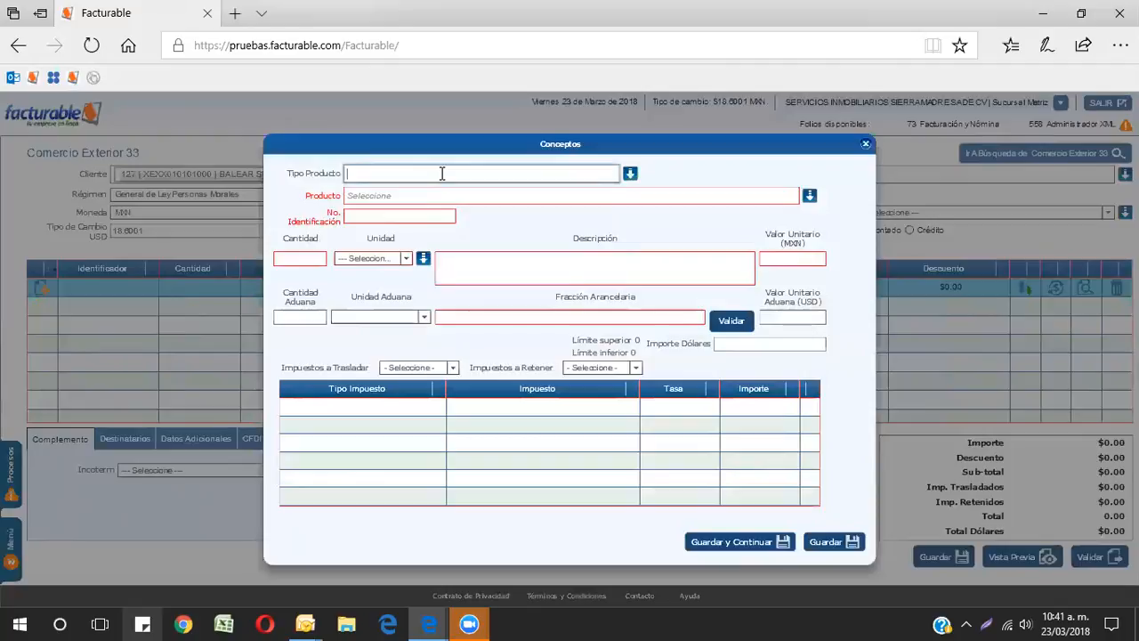
{"action": "type", "text": "veh"}
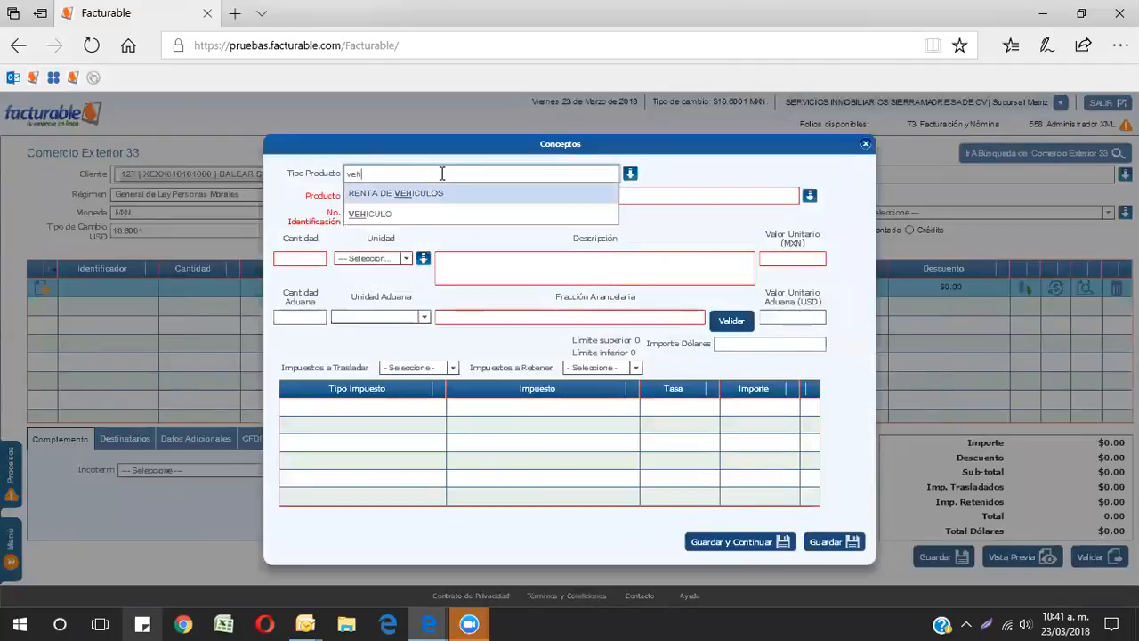
{"action": "left_click", "coordinate": [392, 214]}
{"action": "left_click", "coordinate": [384, 196]}
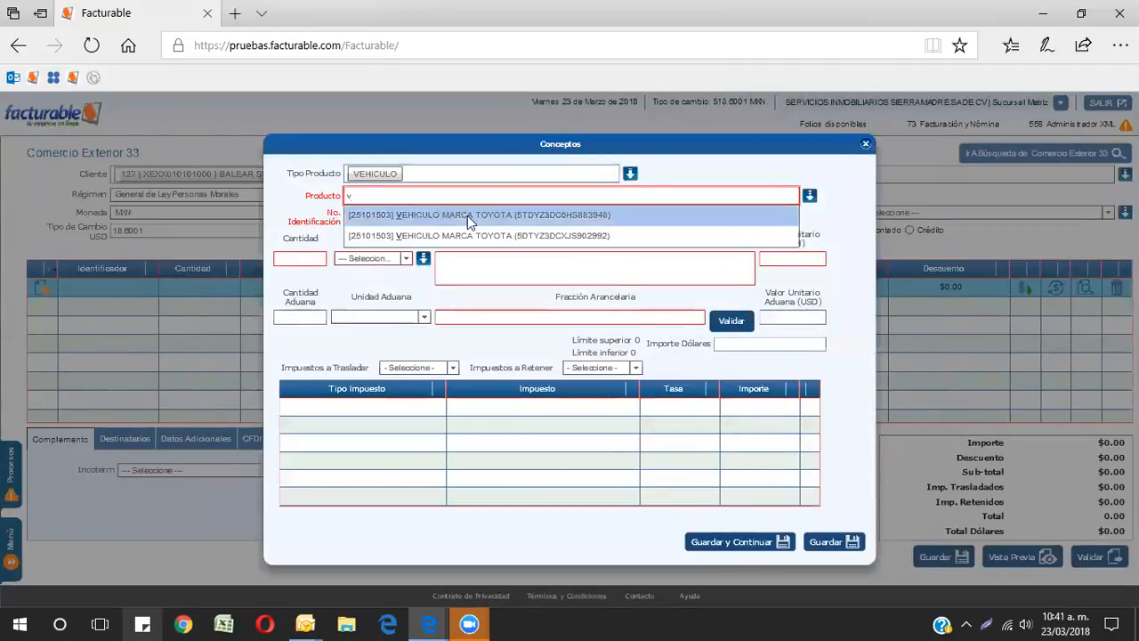
{"action": "left_click", "coordinate": [462, 233]}
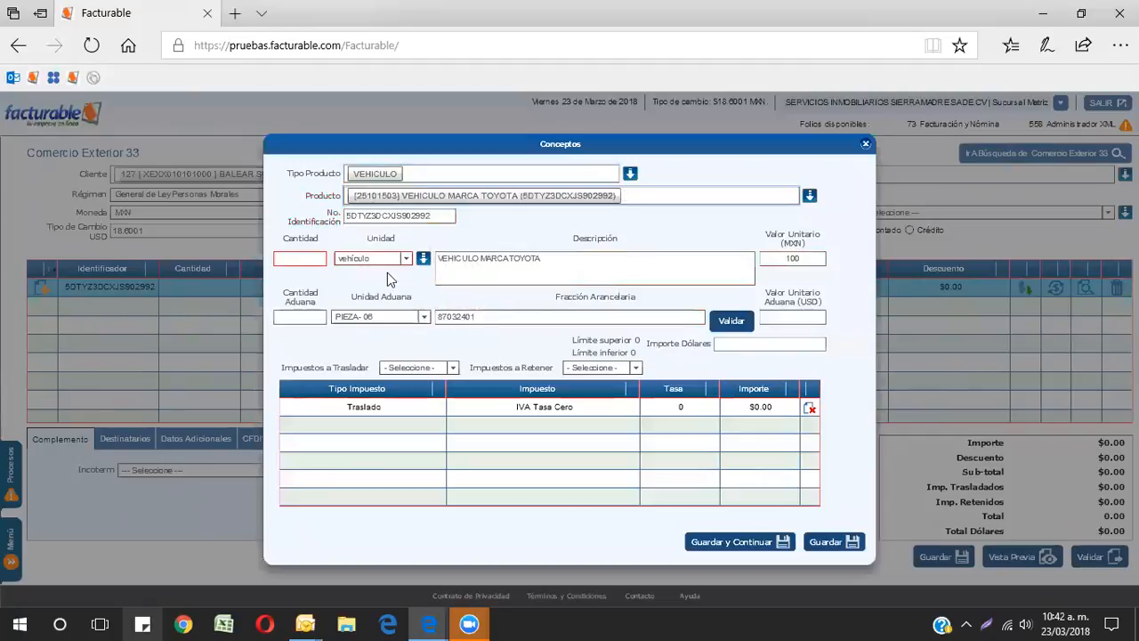
Step: Set the concept's Cantidad and Cantidad Aduana to 1
{"action": "left_click", "coordinate": [303, 259]}
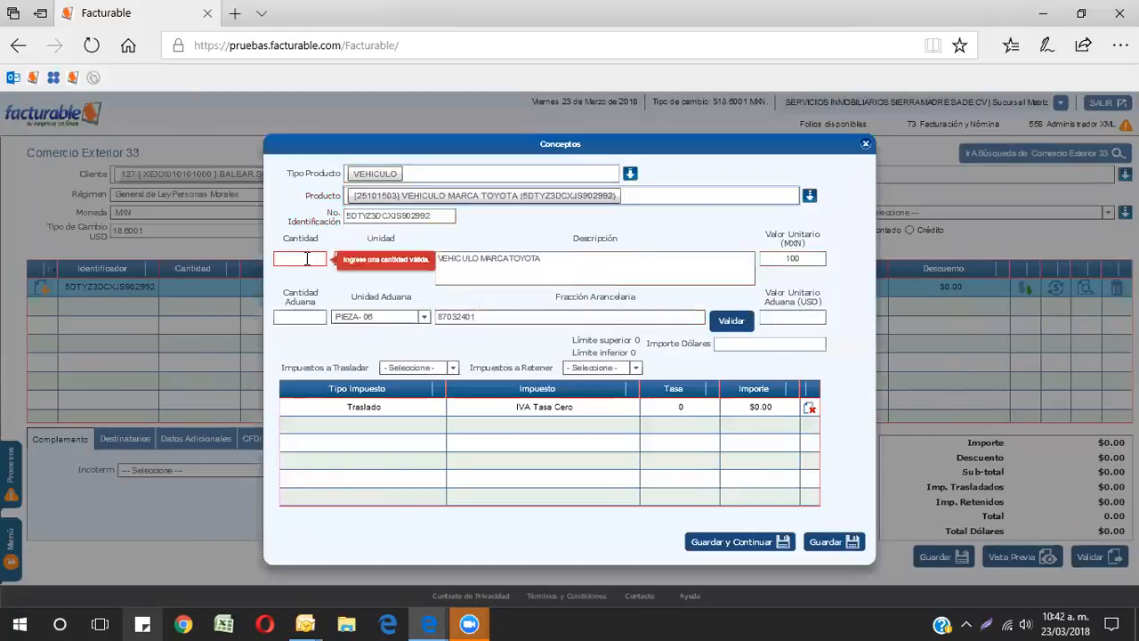
{"action": "type", "text": "1"}
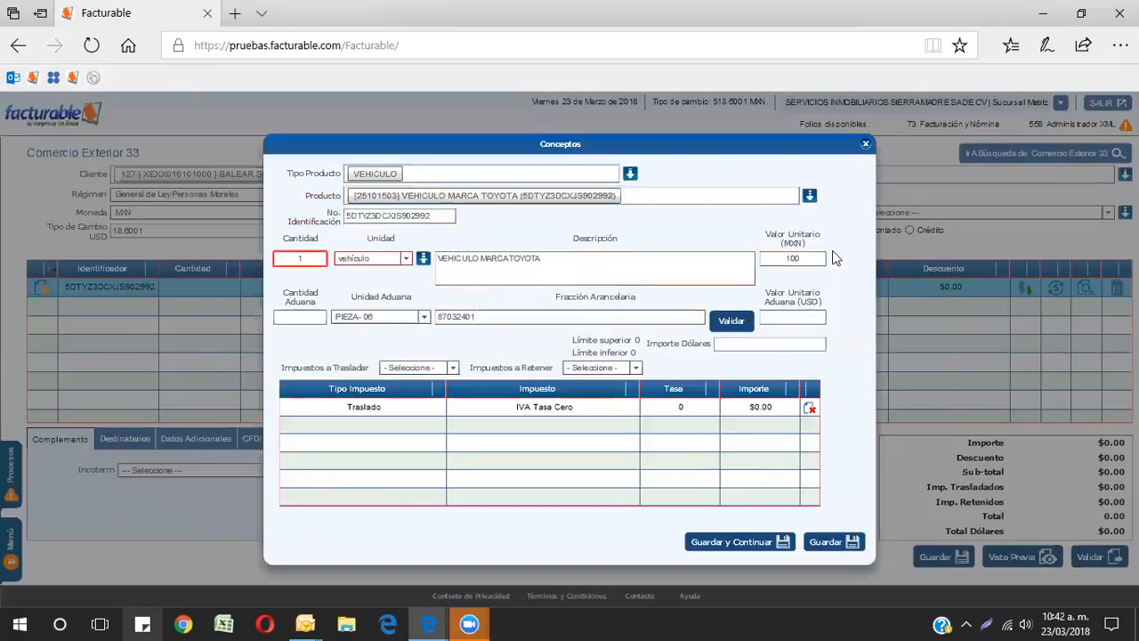
{"action": "left_click", "coordinate": [762, 259]}
{"action": "double_click", "coordinate": [761, 259]}
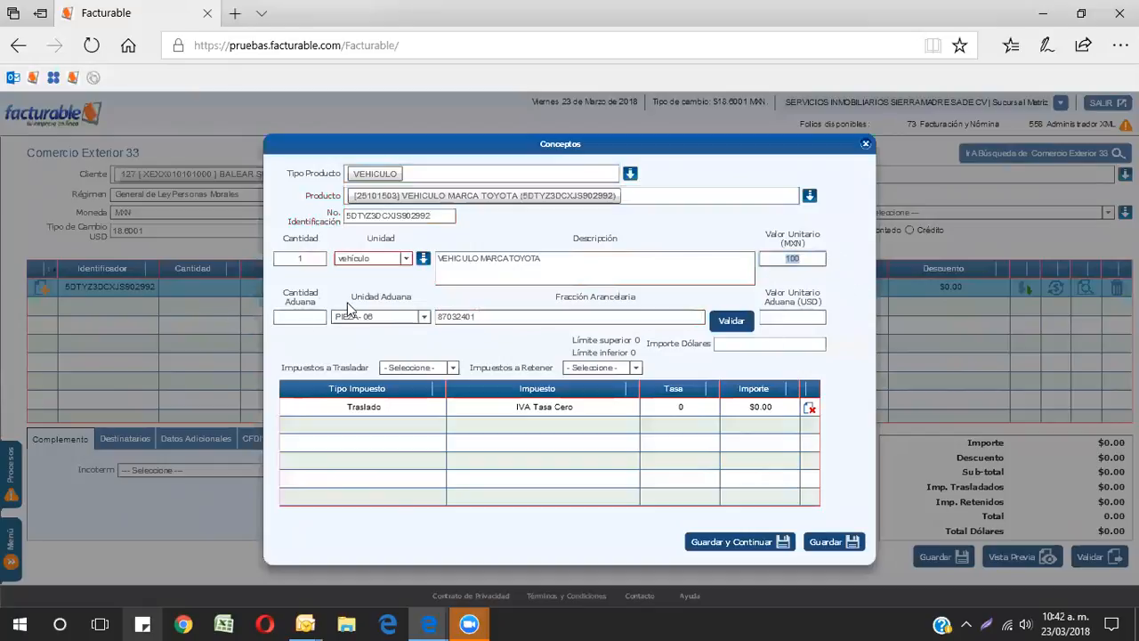
{"action": "left_click", "coordinate": [319, 320]}
{"action": "type", "text": "1"}
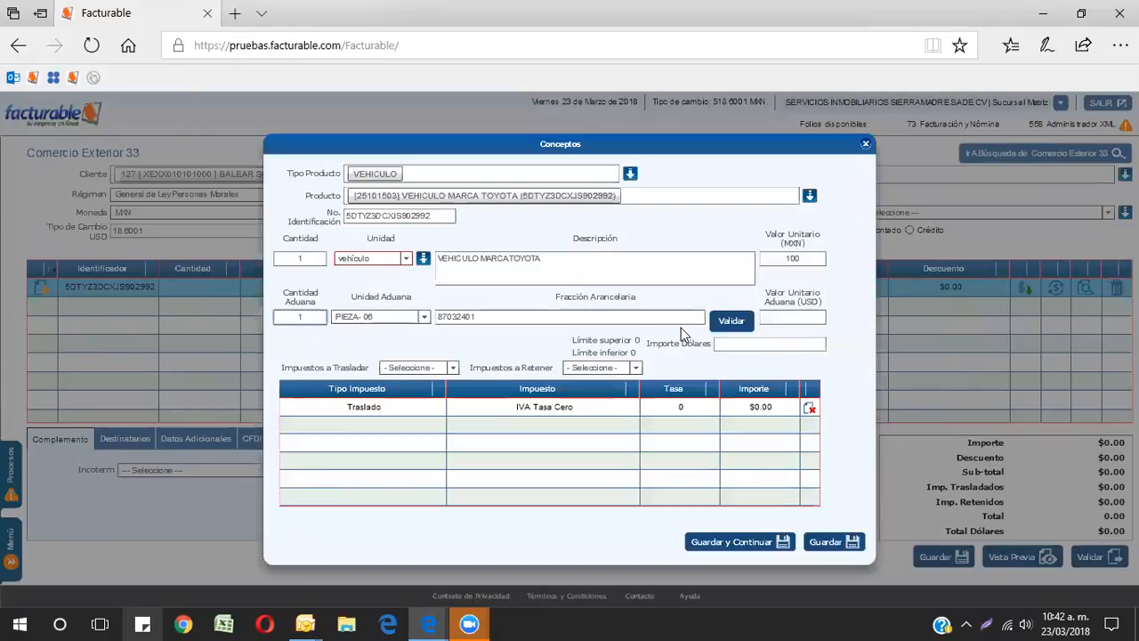
Step: Set the Valor Unitario Aduana (USD) and Importe Dólares to 5.38, then save the concept
{"action": "left_click", "coordinate": [792, 317]}
{"action": "type", "text": "5.38"}
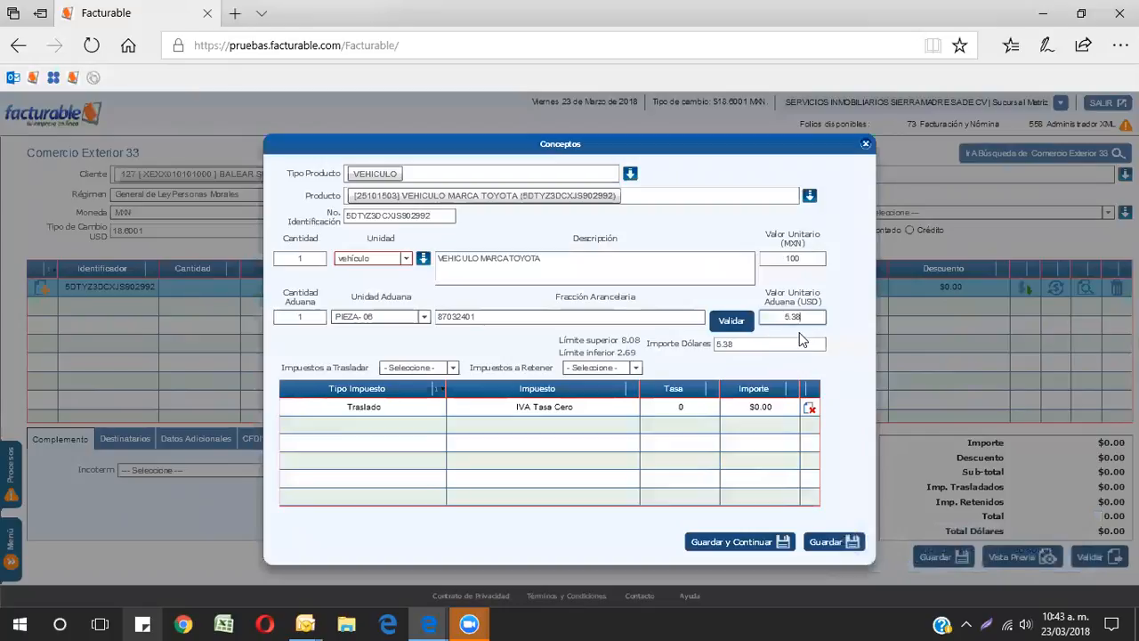
{"action": "left_click", "coordinate": [755, 341]}
{"action": "left_click", "coordinate": [802, 317]}
{"action": "left_click", "coordinate": [748, 346]}
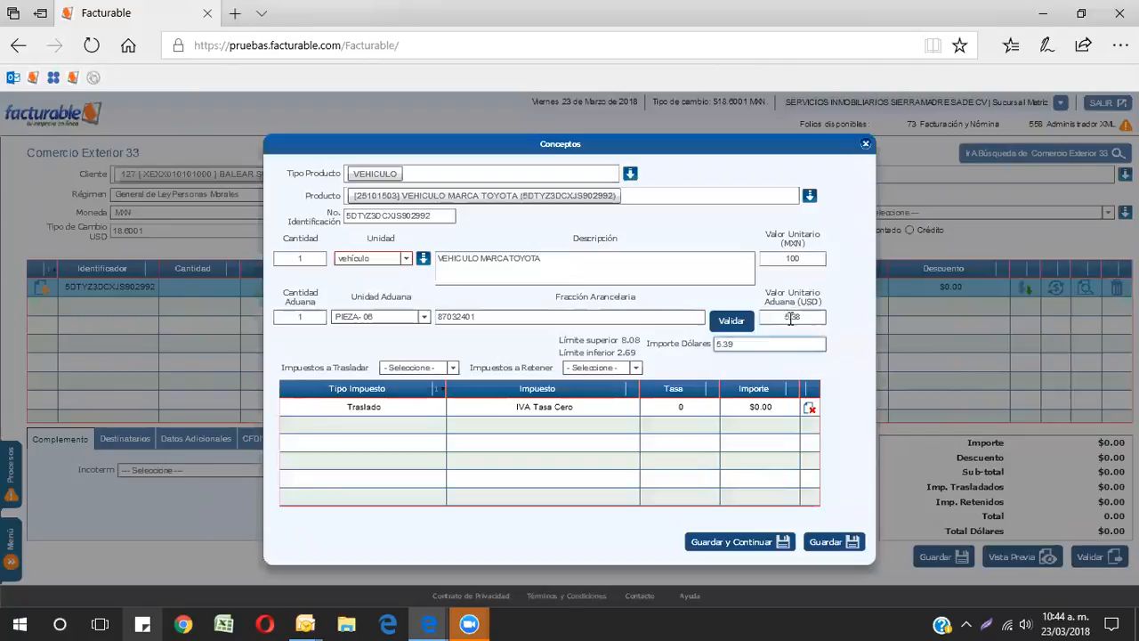
{"action": "key", "text": "BackSpace"}
{"action": "type", "text": "8"}
{"action": "left_click", "coordinate": [826, 542]}
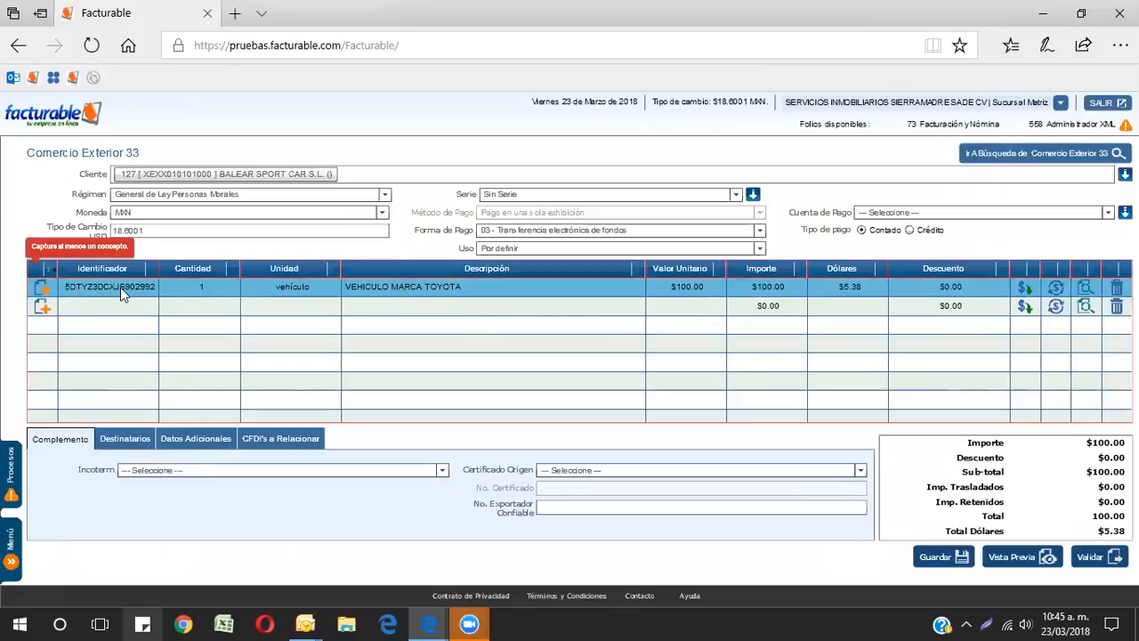
Step: Reopen the saved concept line to review its details, then close the dialog
{"action": "left_click", "coordinate": [49, 289]}
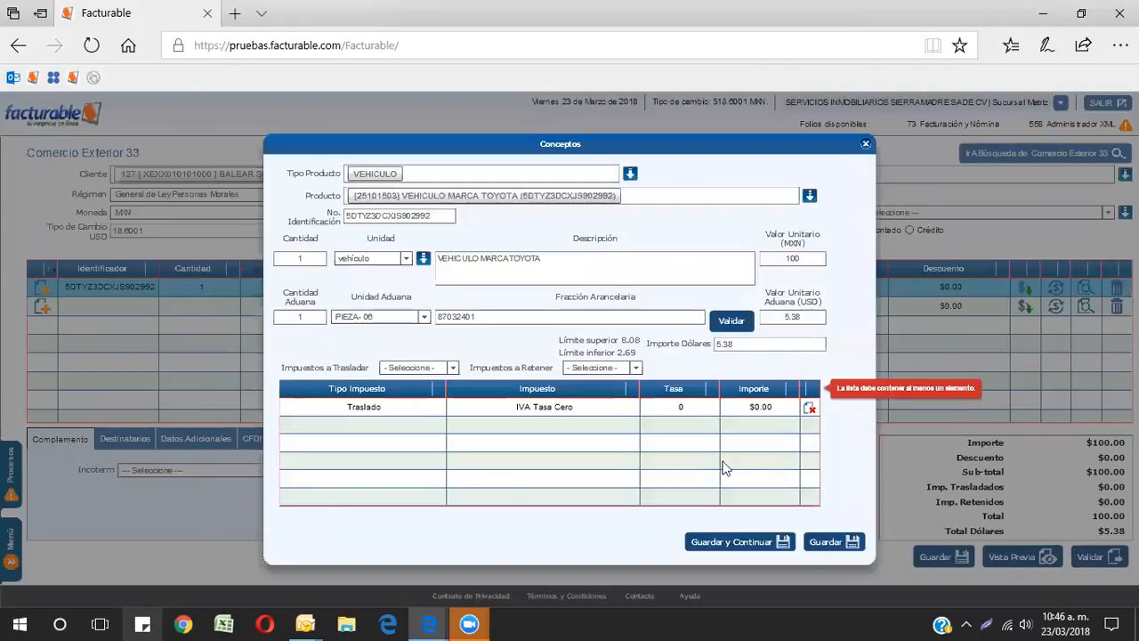
{"action": "left_click", "coordinate": [827, 543]}
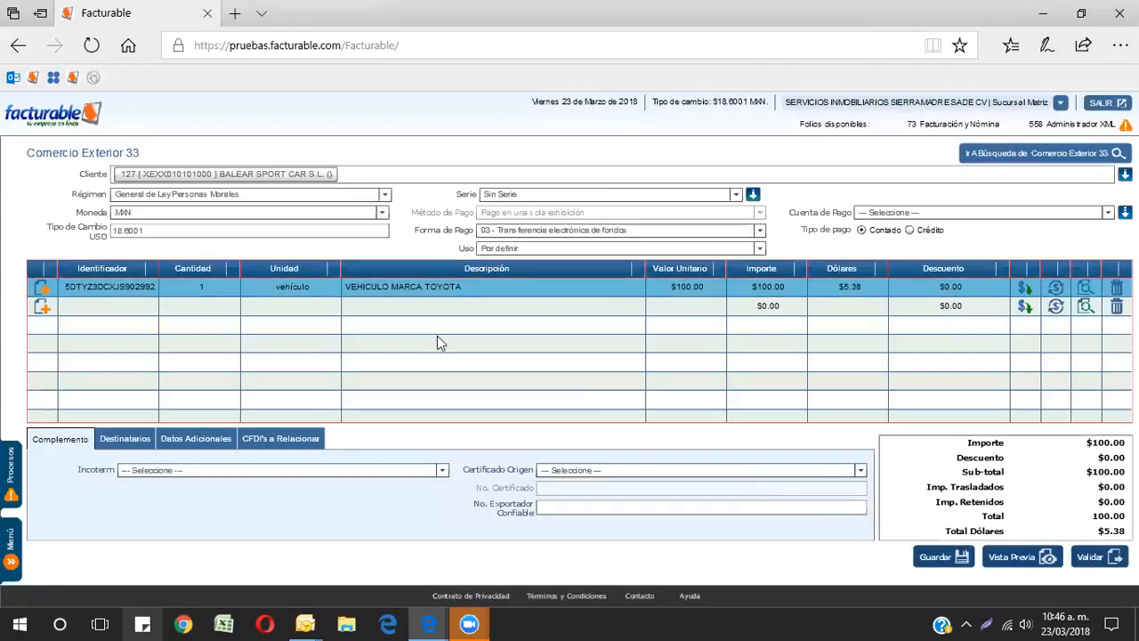
{"action": "left_click", "coordinate": [39, 288]}
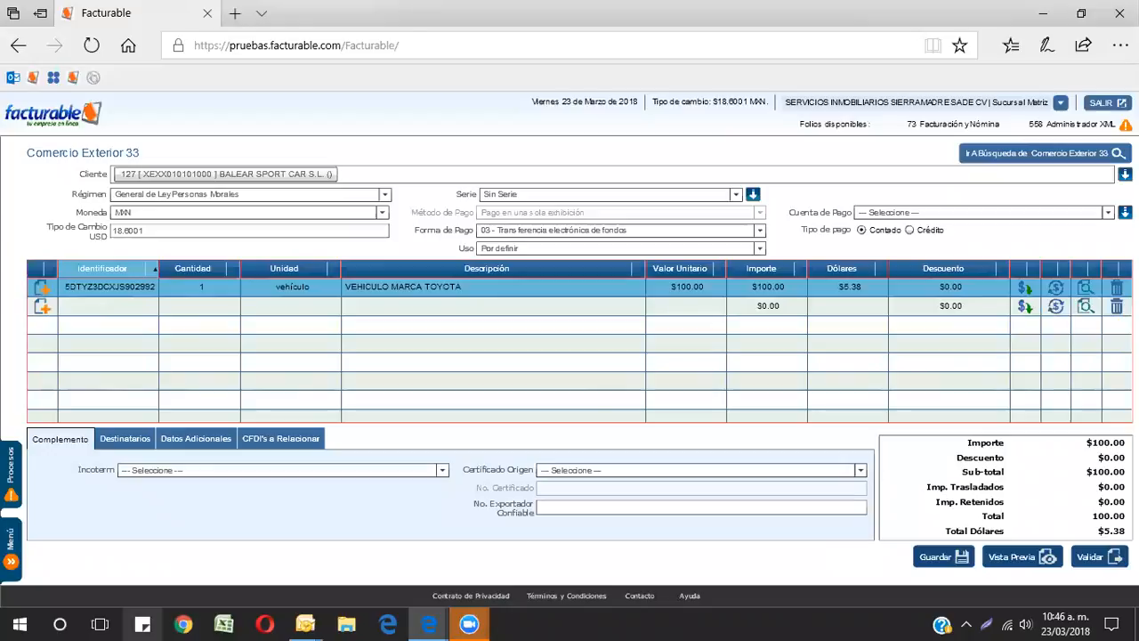
{"action": "left_click_drag", "start_coordinate": [451, 215], "coordinate": [171, 203]}
{"action": "key", "text": "ctrl+c"}
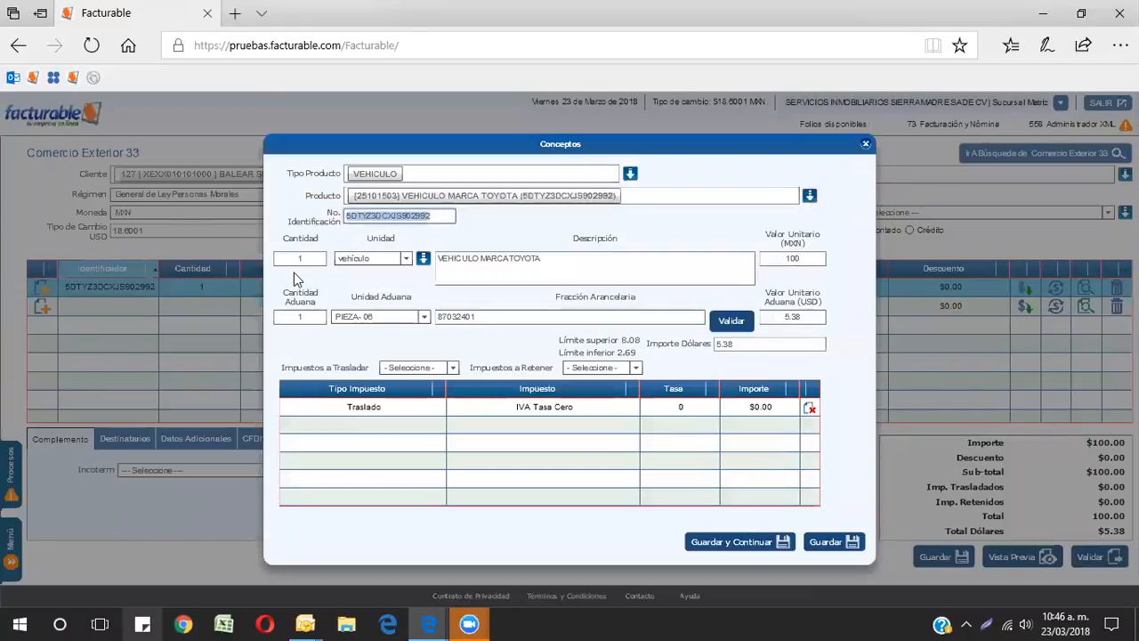
{"action": "left_click", "coordinate": [866, 145]}
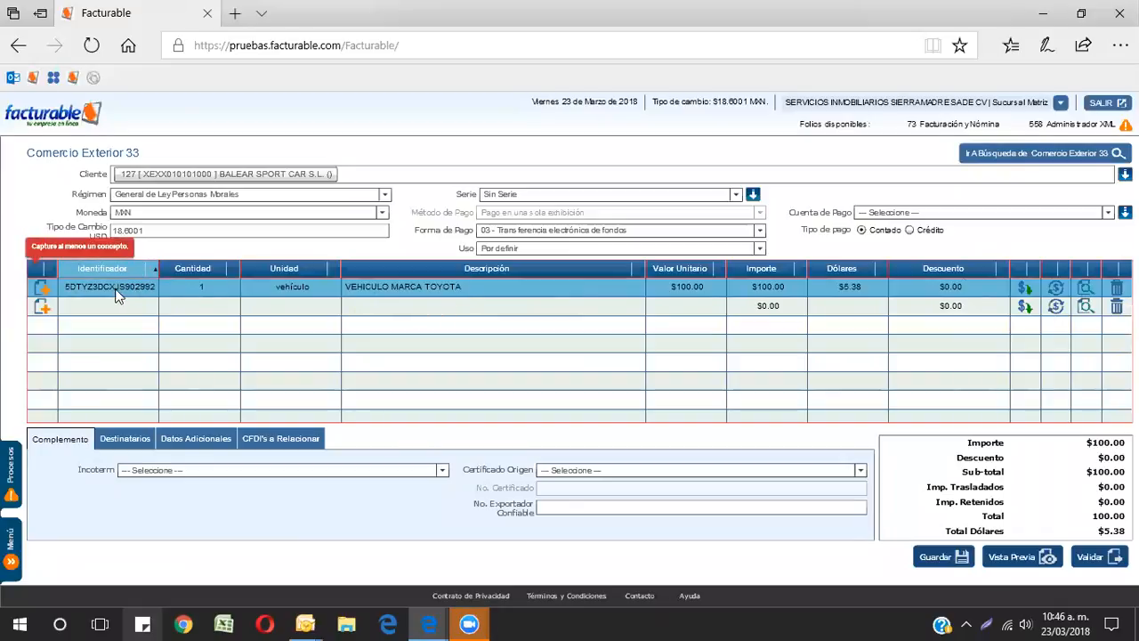
Step: Open the concept's specific descriptions and enter Marca TOYOTA and Modelo SIENNA
{"action": "left_click", "coordinate": [1086, 288]}
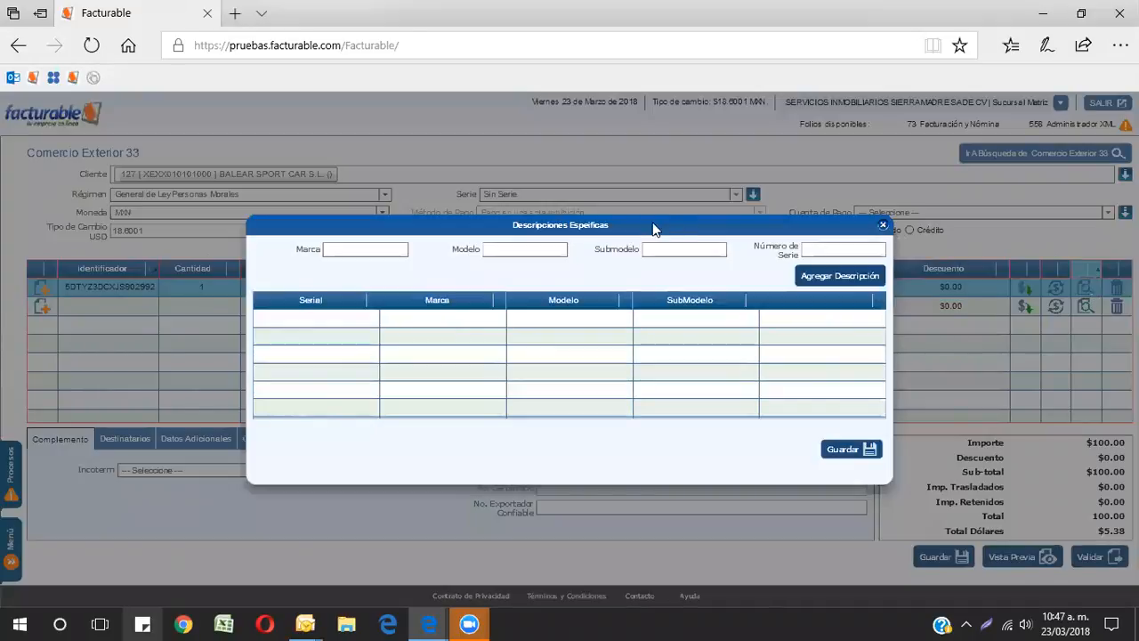
{"action": "left_click_drag", "start_coordinate": [559, 225], "coordinate": [553, 318]}
{"action": "left_click", "coordinate": [412, 396]}
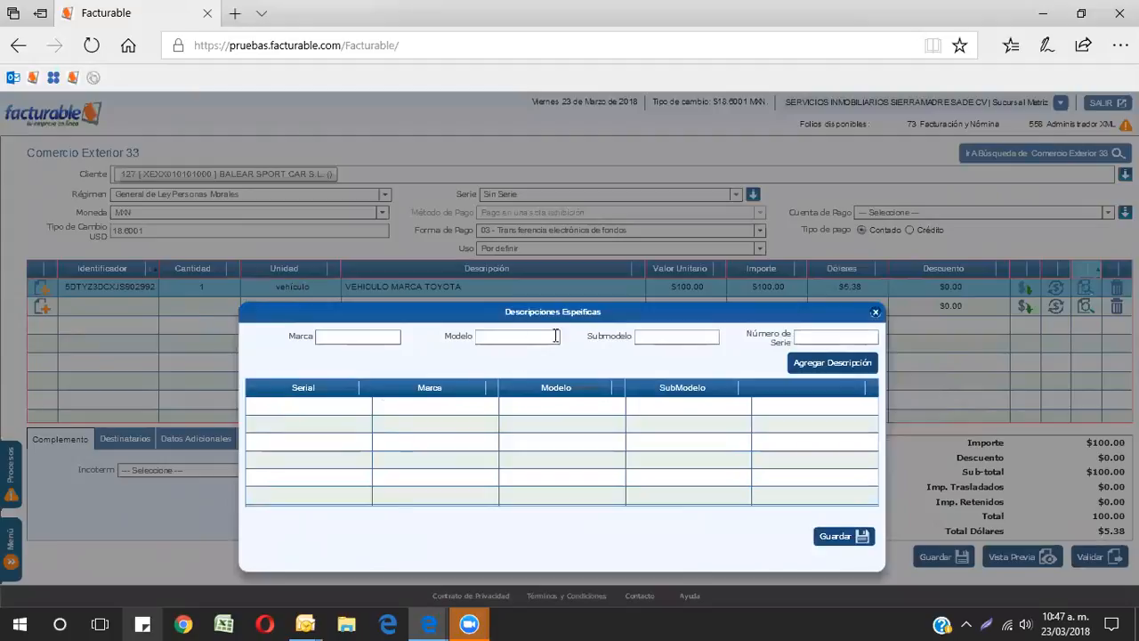
{"action": "left_click", "coordinate": [347, 336]}
{"action": "type", "text": "TOYOTA"}
{"action": "key", "text": "Tab"}
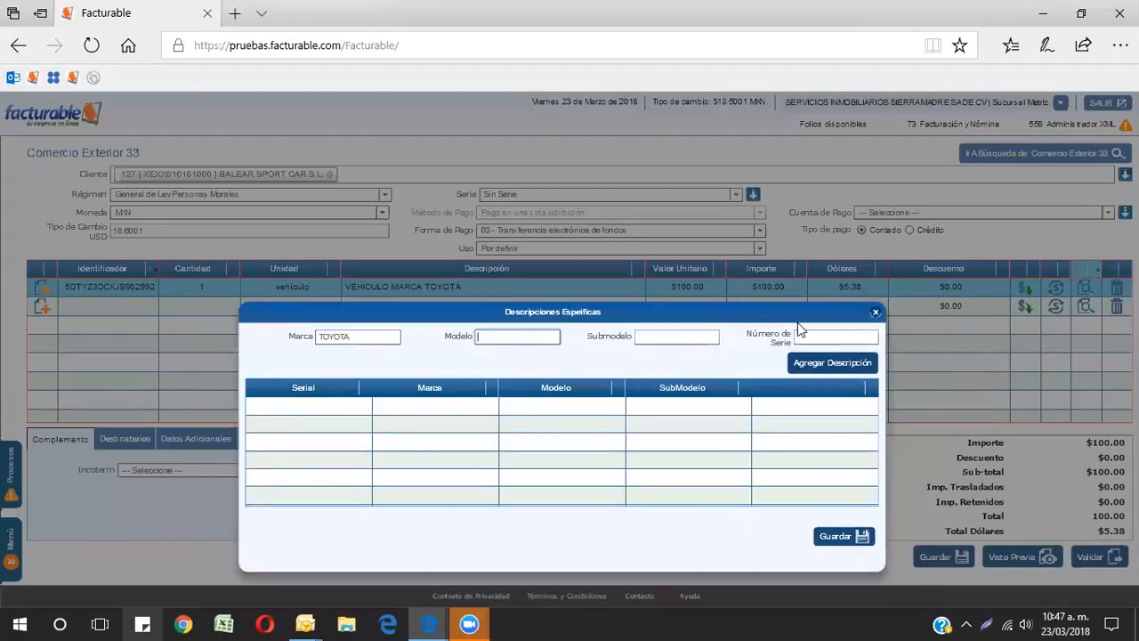
{"action": "type", "text": "SIENNA"}
{"action": "key", "text": "Tab"}
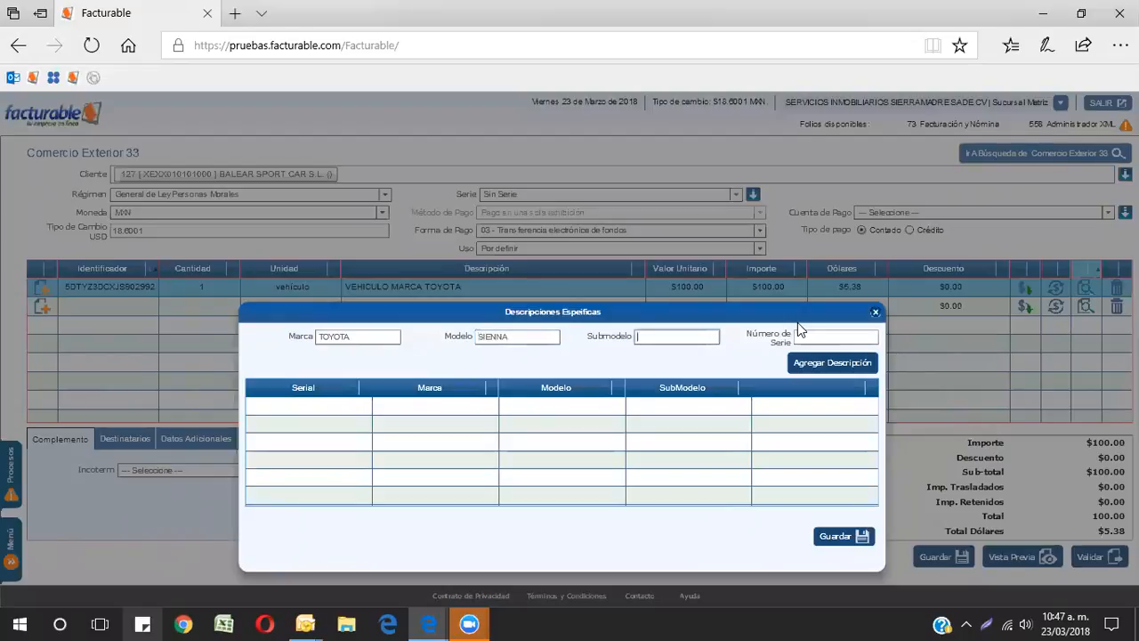
{"action": "type", "text": "XLE F"}
{"action": "type", "text": "IELAÑO"}
{"action": "type", "text": " MODELO"}
{"action": "type", "text": " 20"}
{"action": "type", "text": "18"}
{"action": "left_click", "coordinate": [832, 336]}
{"action": "key", "text": "ctrl+v"}
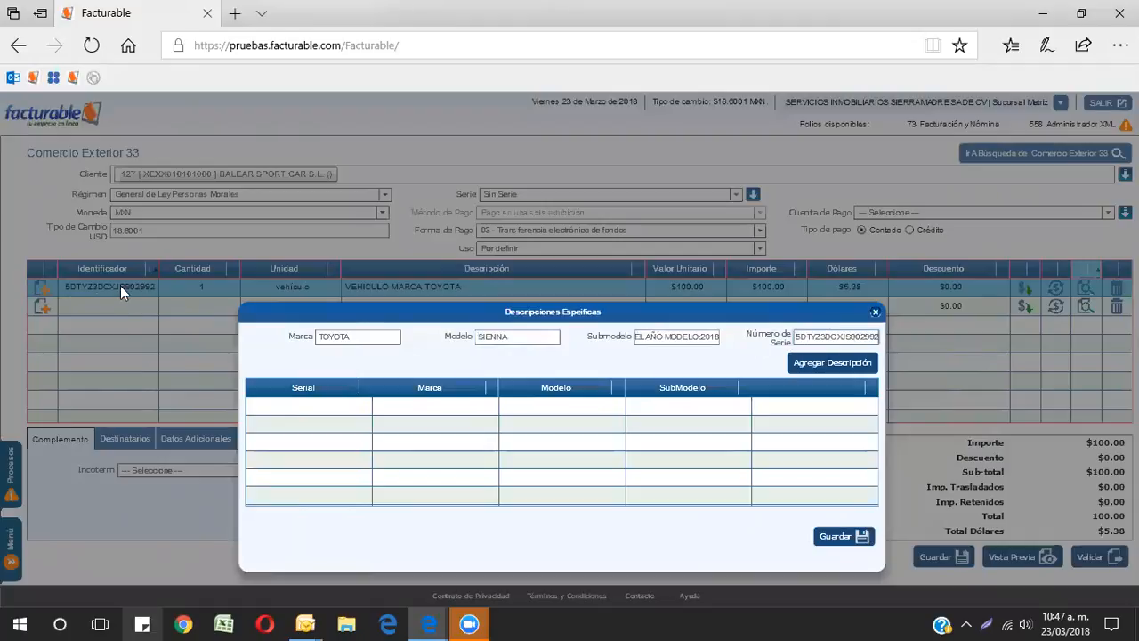
{"action": "left_click", "coordinate": [831, 365]}
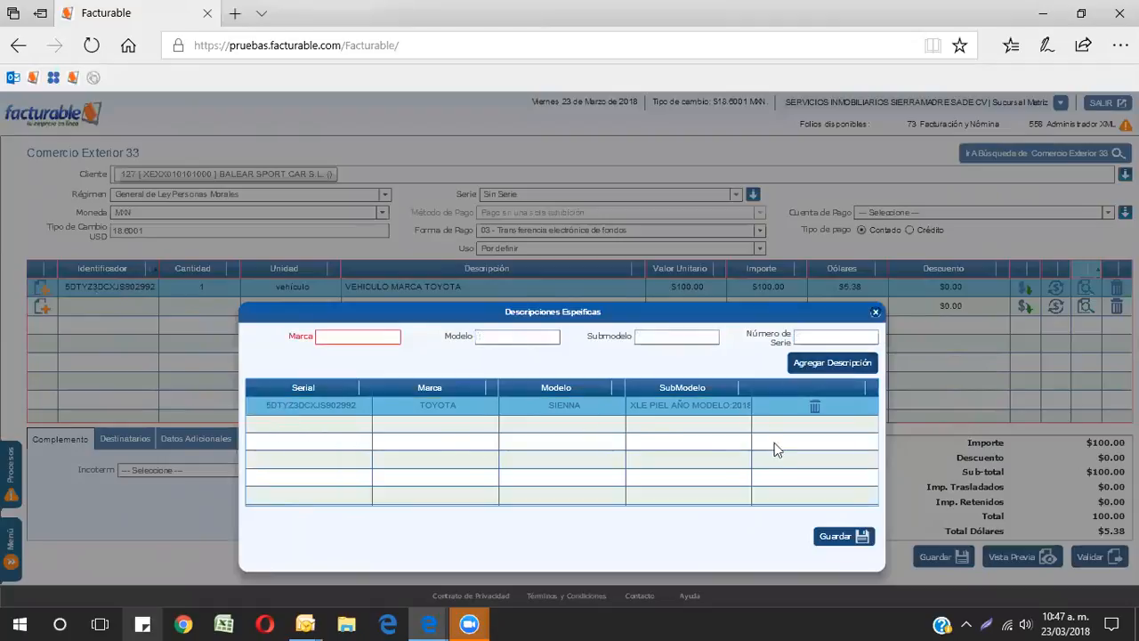
{"action": "left_click", "coordinate": [837, 537]}
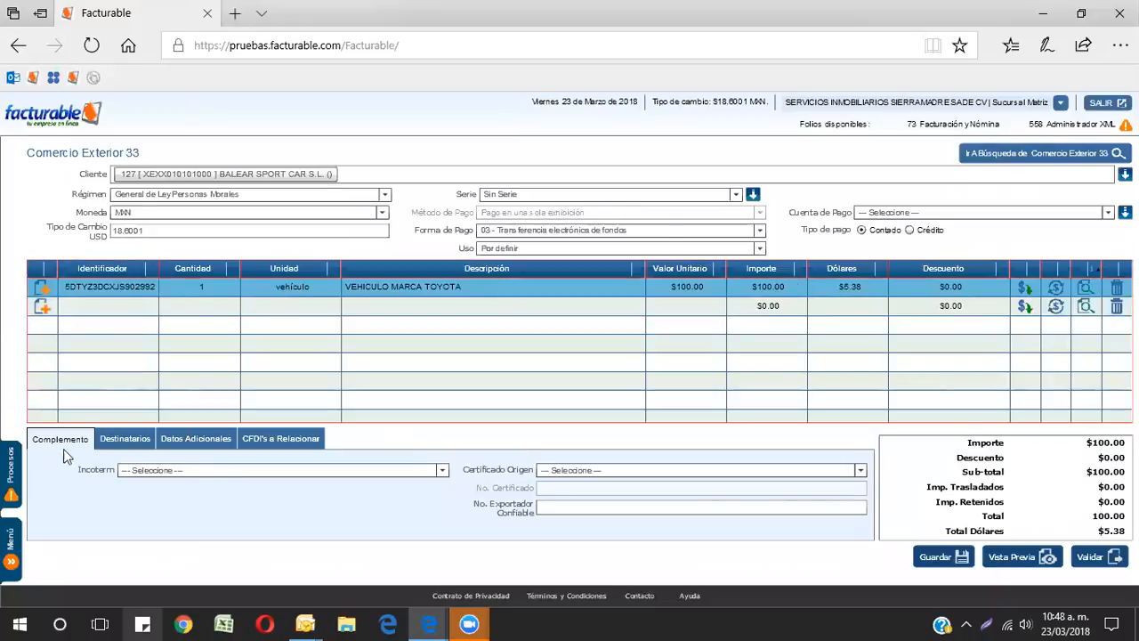
Step: Set the complement's Incoterm to EXW
{"action": "left_click", "coordinate": [179, 477]}
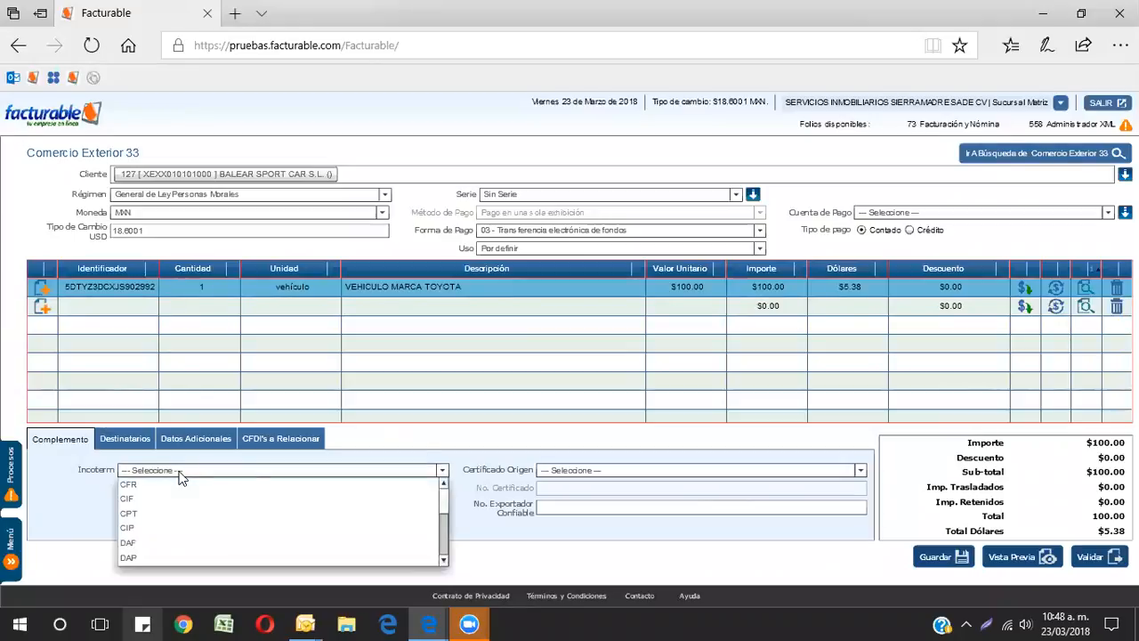
{"action": "scroll", "coordinate": [176, 498], "scroll_direction": "down", "scroll_amount": 3}
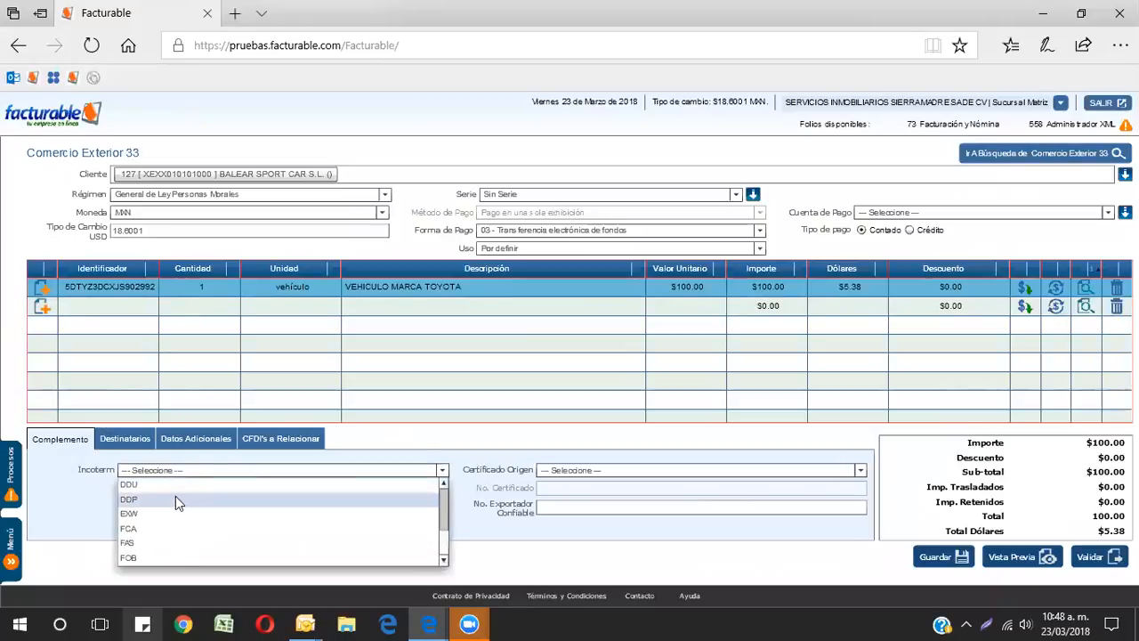
{"action": "scroll", "coordinate": [175, 501], "scroll_direction": "up", "scroll_amount": 3}
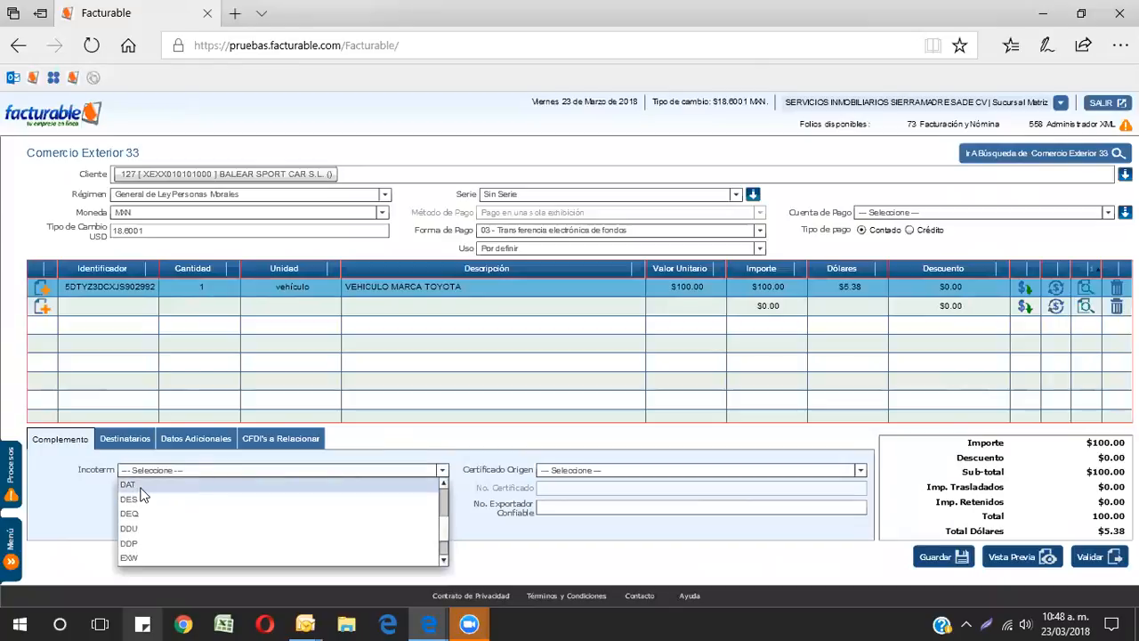
{"action": "scroll", "coordinate": [152, 498], "scroll_direction": "down", "scroll_amount": 2}
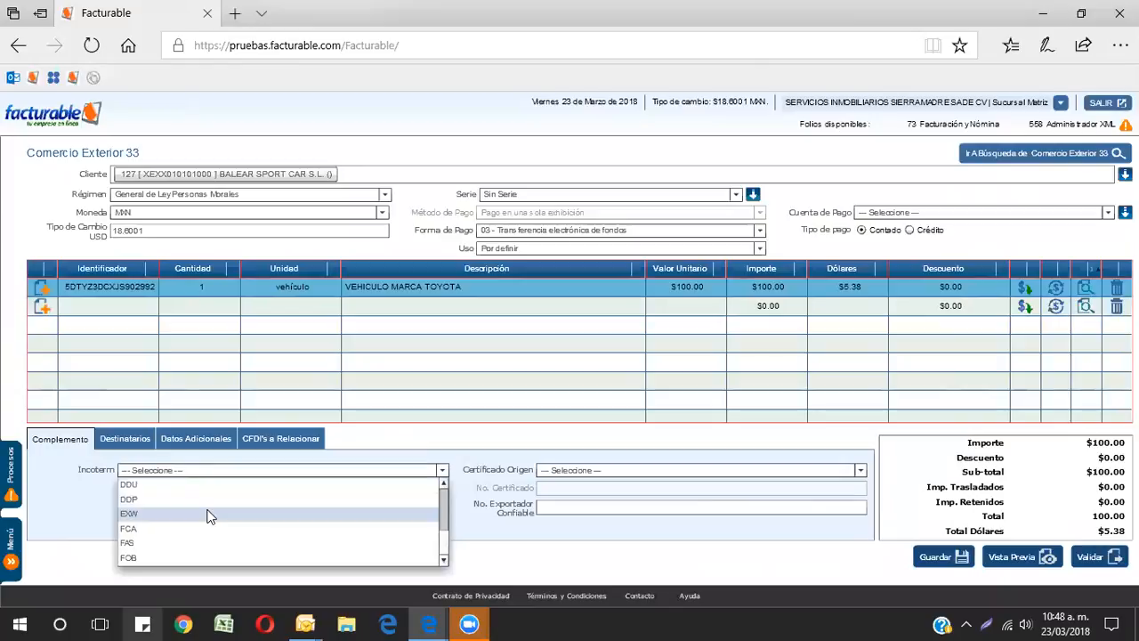
{"action": "left_click", "coordinate": [155, 514]}
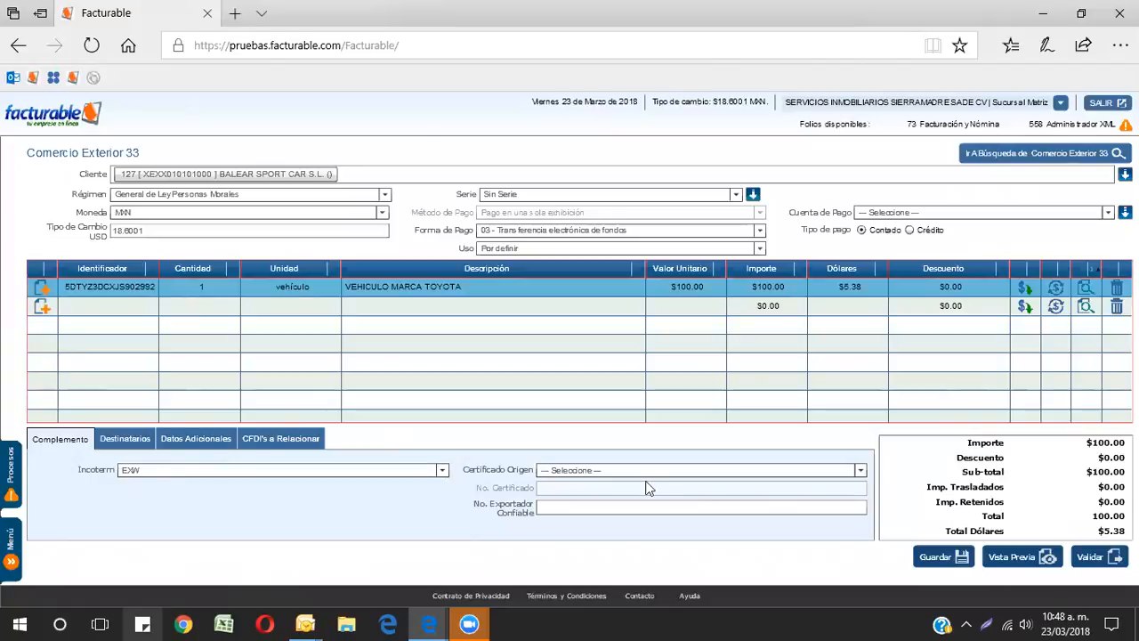
Step: Set Certificado Origen to No funge como certificado de origen
{"action": "left_click", "coordinate": [578, 471]}
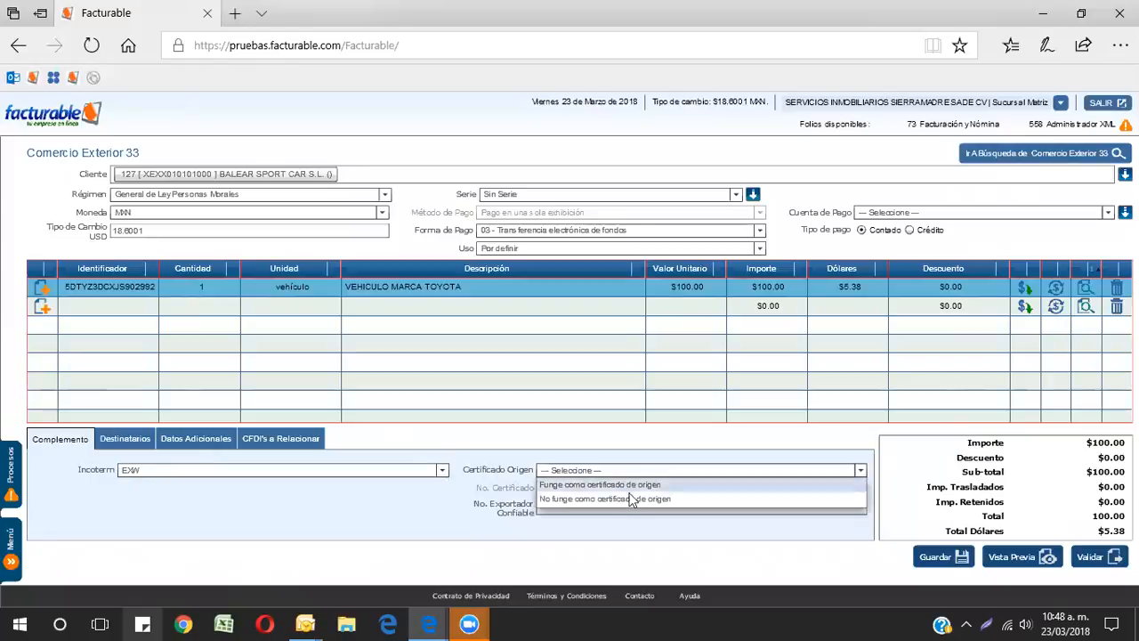
{"action": "left_click", "coordinate": [589, 501]}
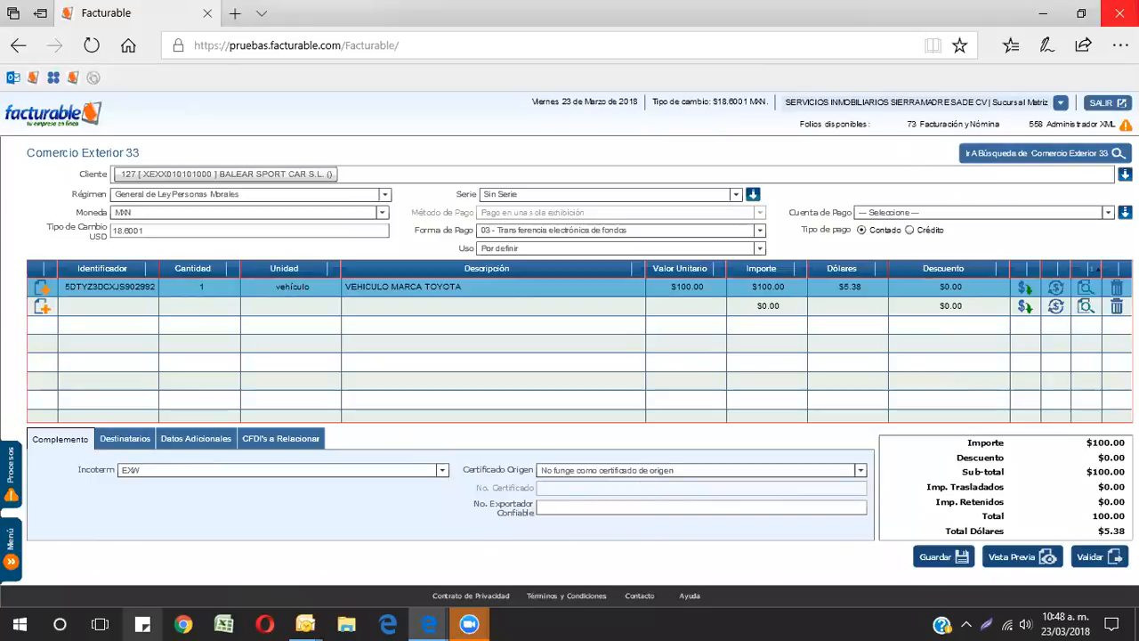
{"action": "left_click", "coordinate": [595, 470]}
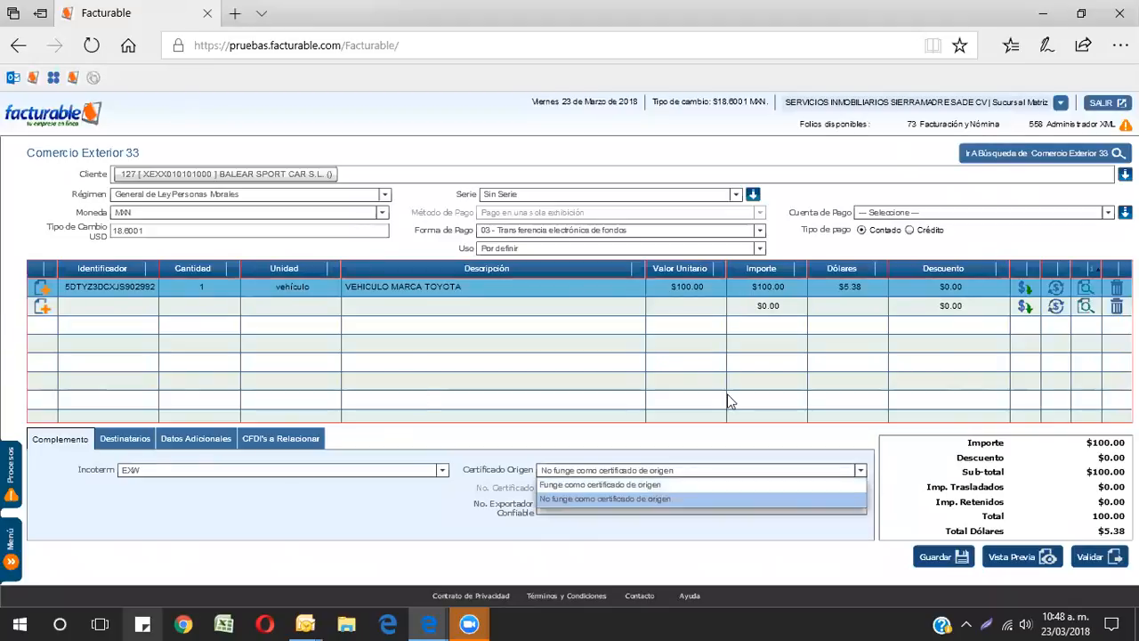
{"action": "left_click", "coordinate": [634, 498]}
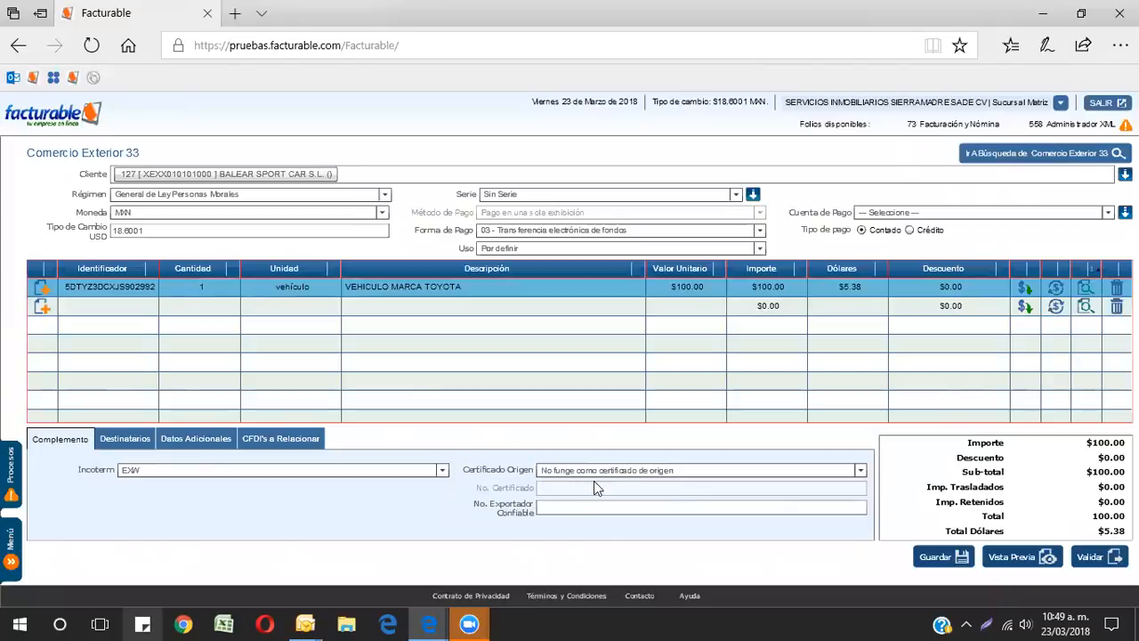
Step: Open the Destinatarios section of the complement
{"action": "left_click", "coordinate": [125, 438]}
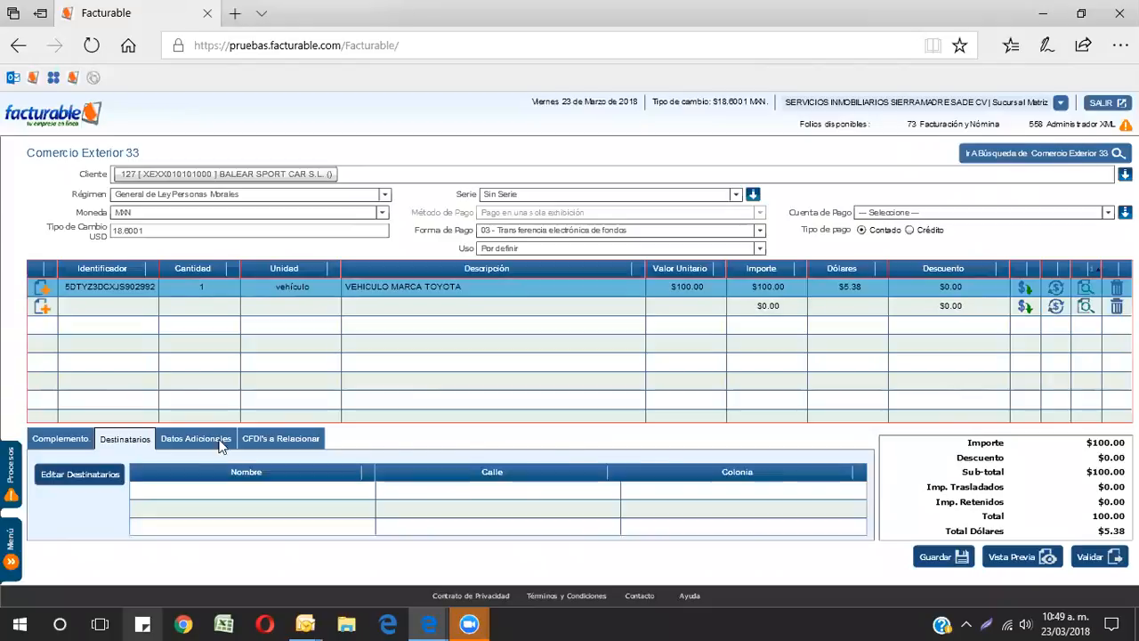
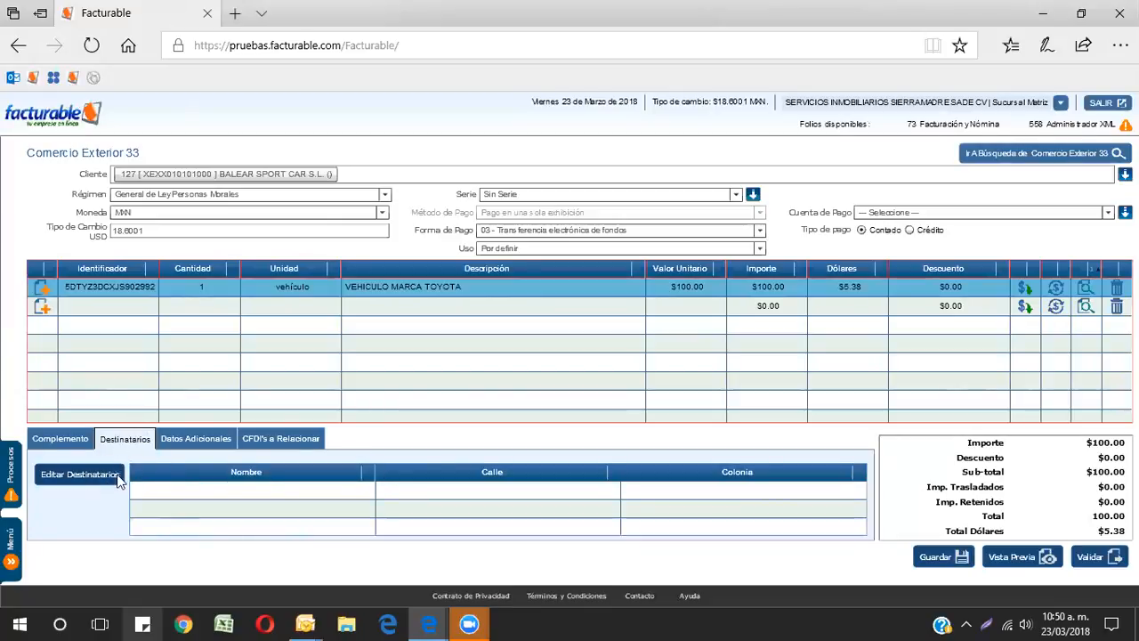
Step: Open the Destinatarios editor and enter S/N as the recipient's Código Postal
{"action": "left_click", "coordinate": [83, 478]}
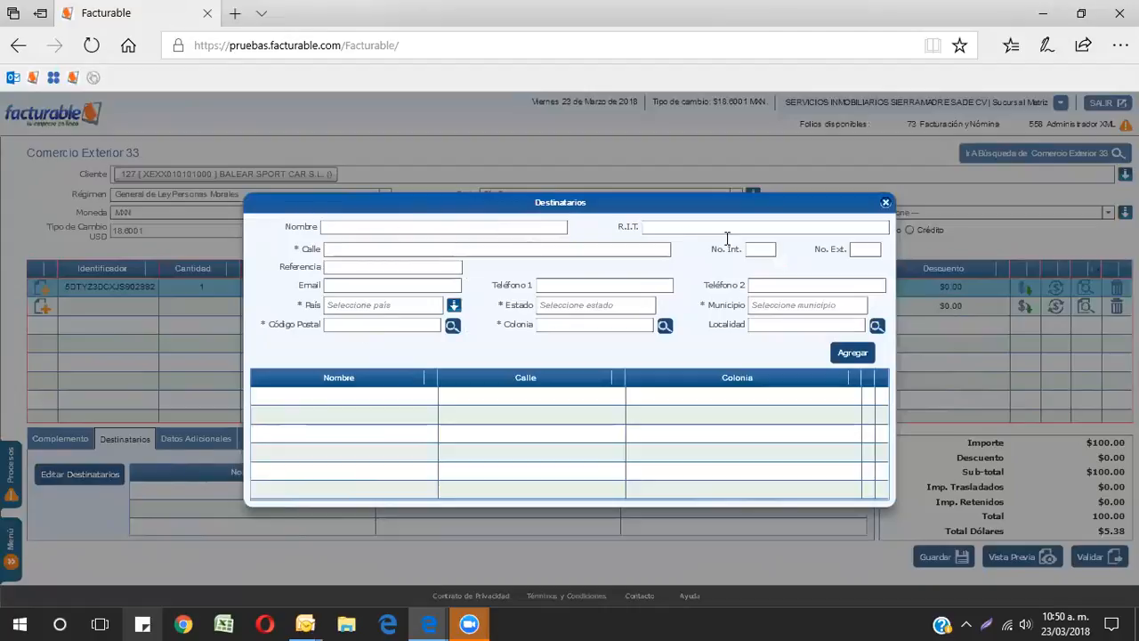
{"action": "left_click", "coordinate": [665, 230]}
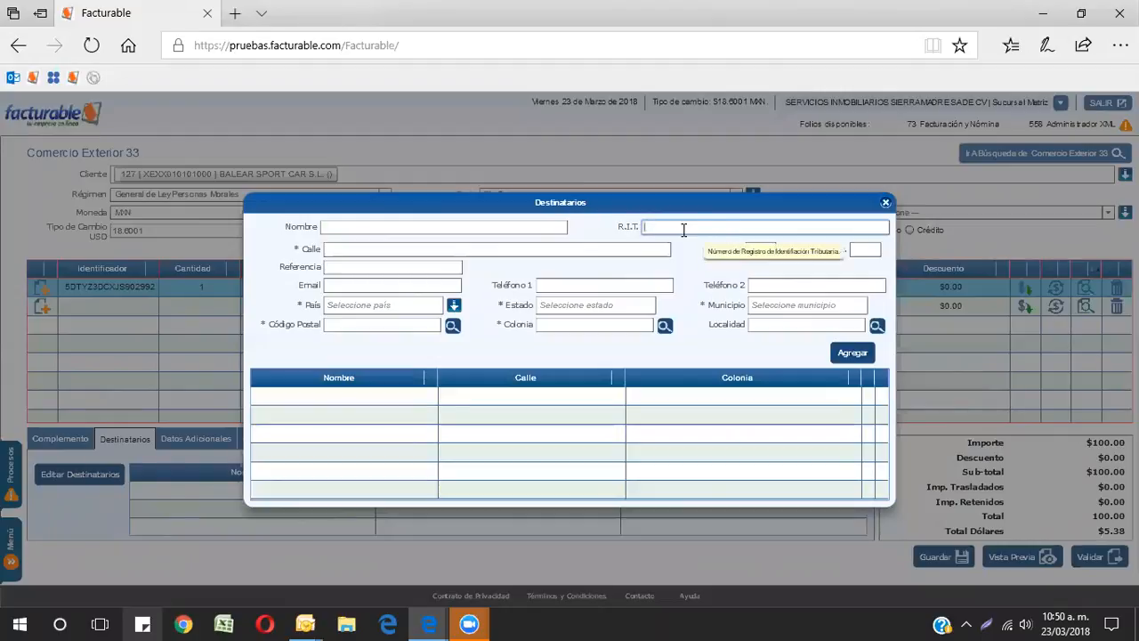
{"action": "left_click", "coordinate": [357, 252]}
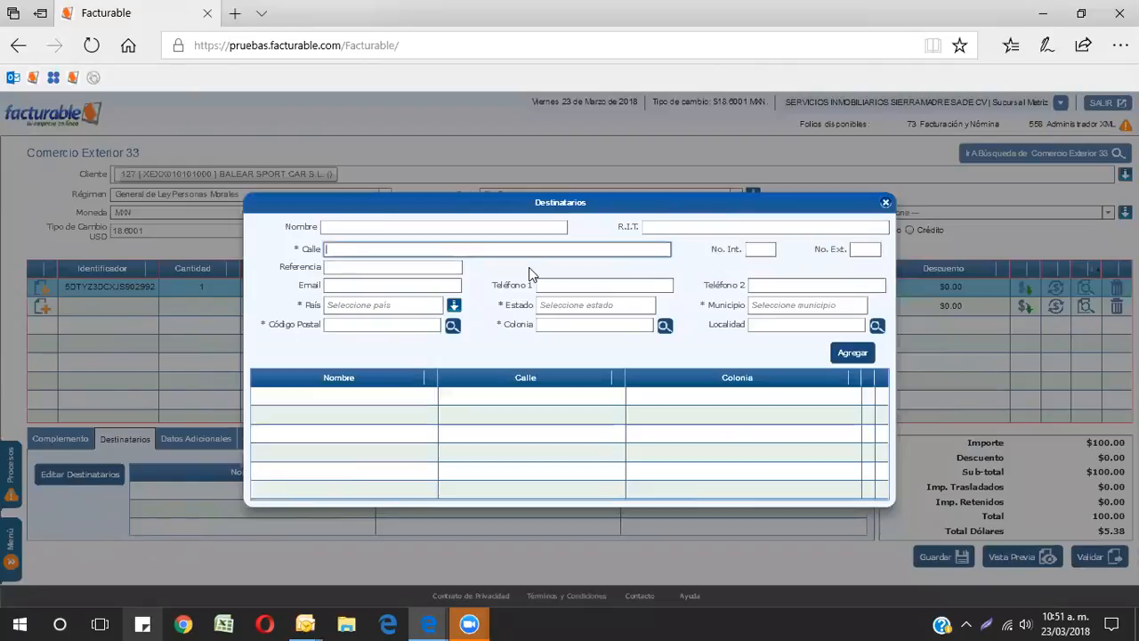
{"action": "left_click", "coordinate": [331, 325]}
{"action": "type", "text": "5"}
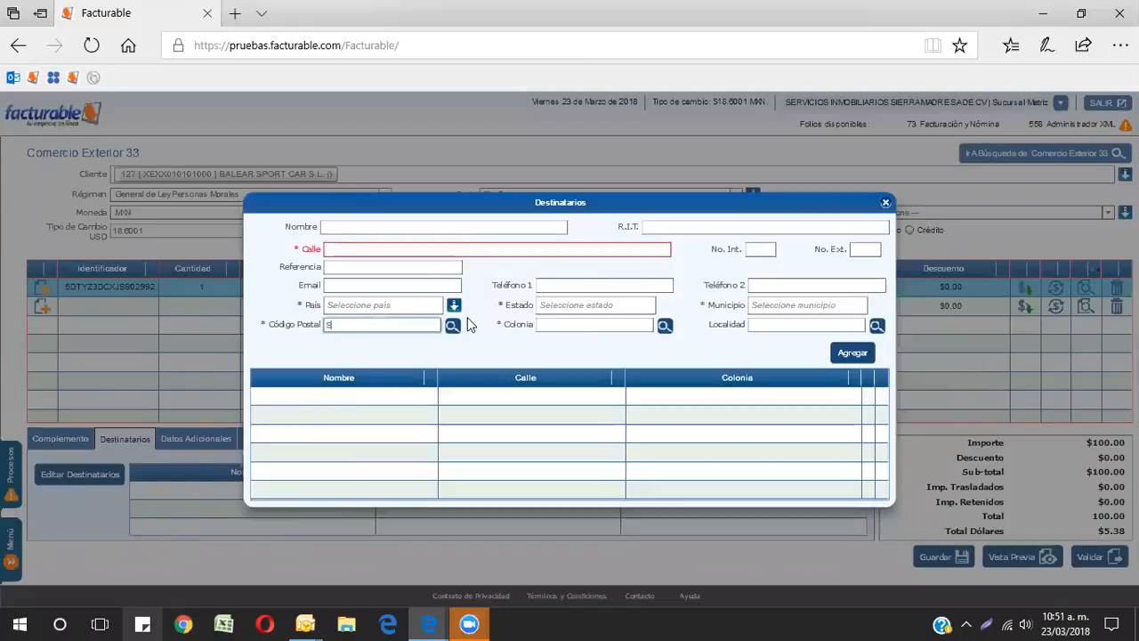
{"action": "type", "text": "/N"}
{"action": "key", "text": "Tab"}
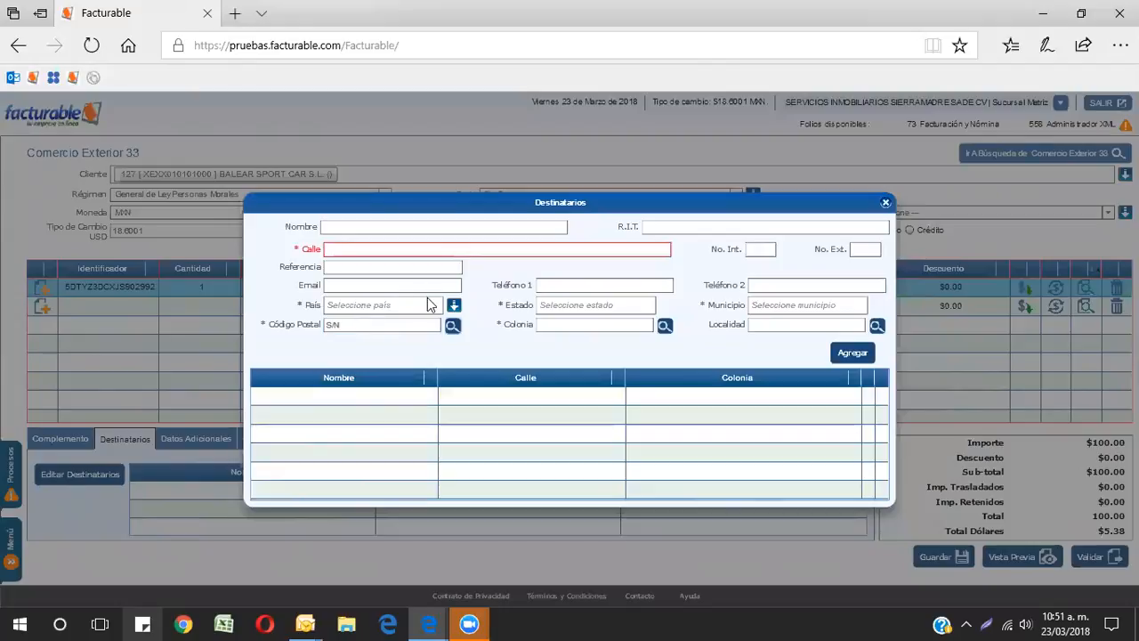
Step: Set the recipient's País to China
{"action": "left_click", "coordinate": [340, 305]}
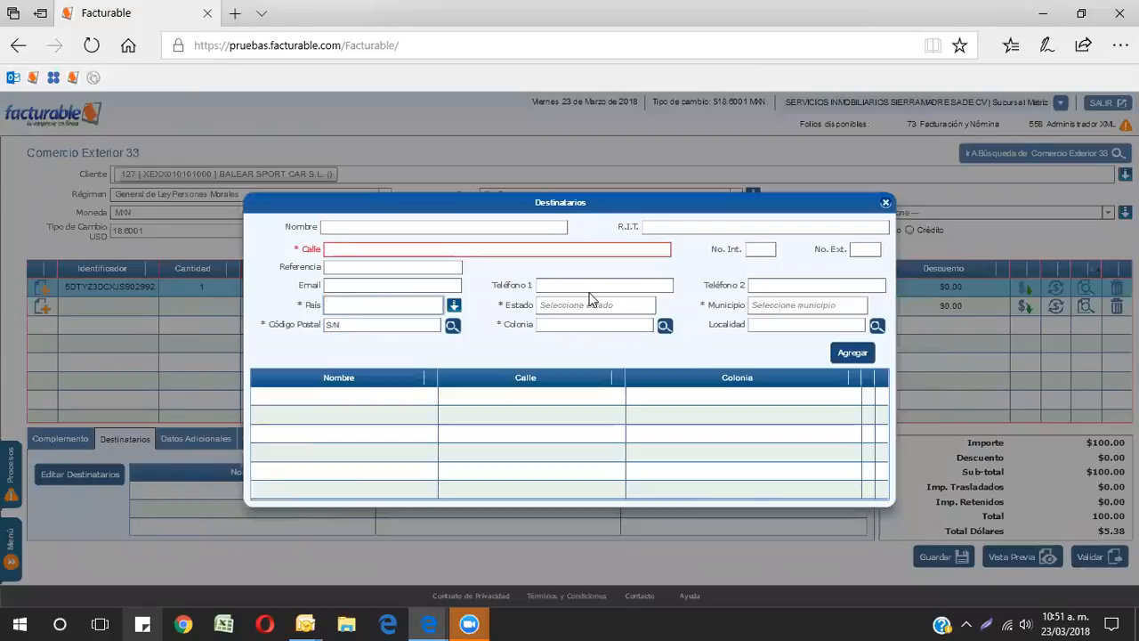
{"action": "type", "text": "CHI"}
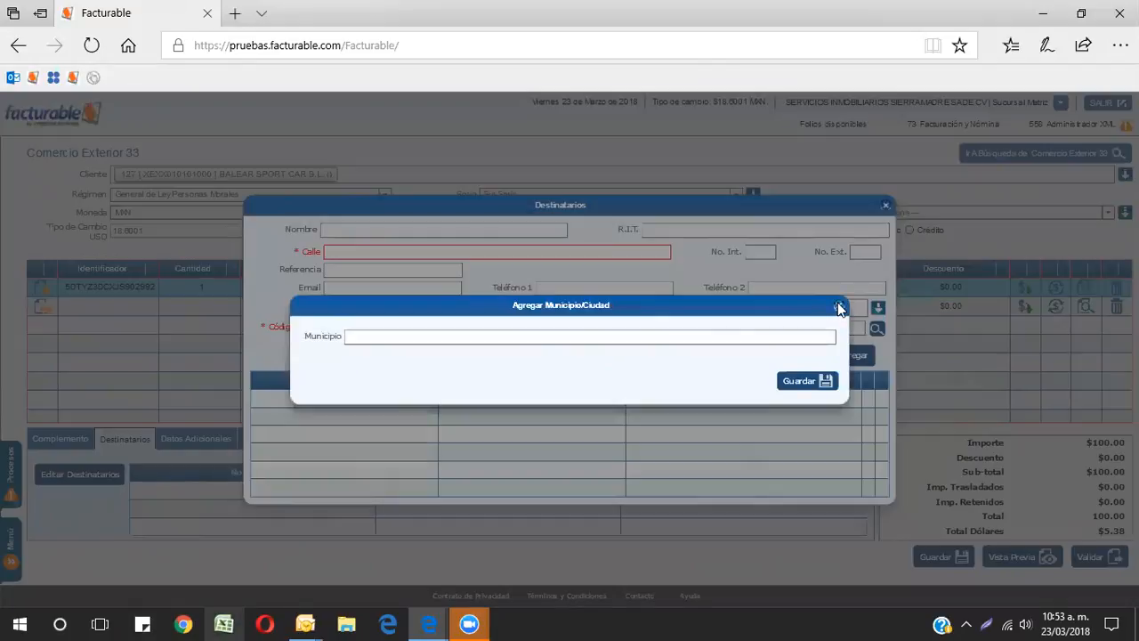
{"action": "left_click", "coordinate": [808, 379]}
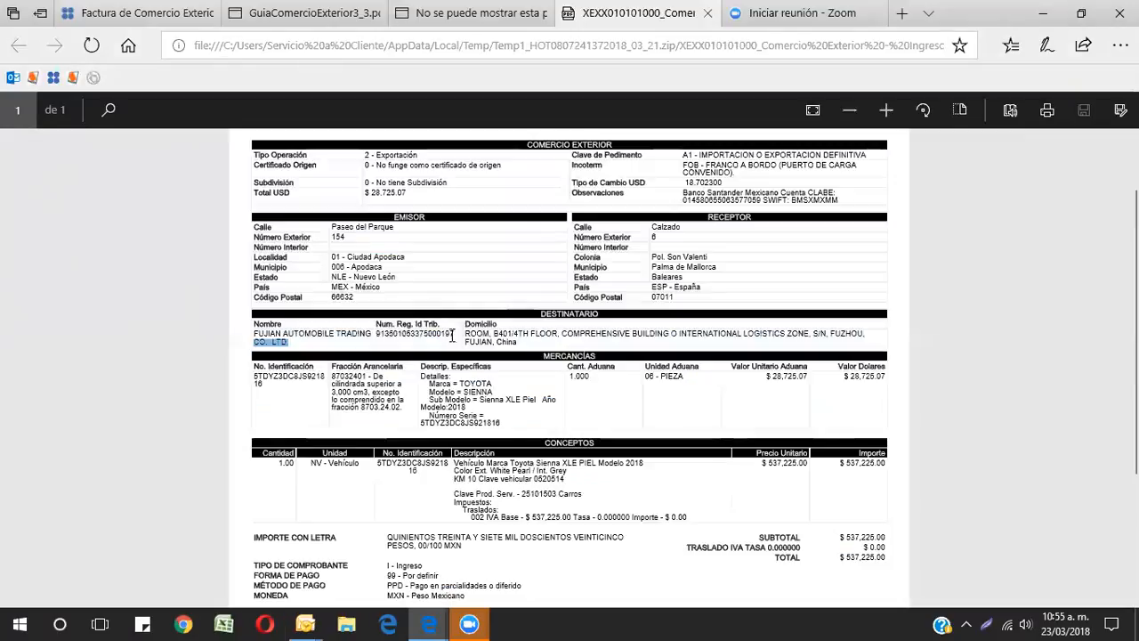
{"action": "left_click_drag", "start_coordinate": [452, 334], "coordinate": [445, 353]}
{"action": "left_click", "coordinate": [449, 350]}
{"action": "left_click", "coordinate": [454, 331]}
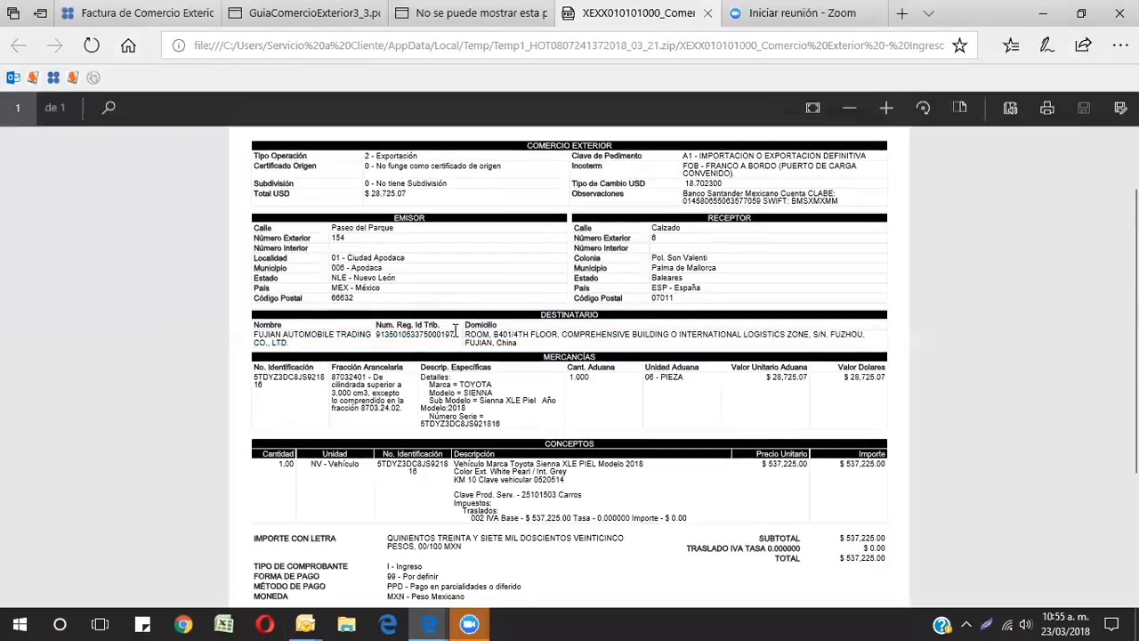
Step: Add the recipient FUJIAN AUTOMOBILE TRADING CO., LTD. from the reference invoice to the list and close the Destinatarios dialog
{"action": "left_click_drag", "start_coordinate": [377, 333], "coordinate": [373, 333]}
{"action": "left_click", "coordinate": [377, 333]}
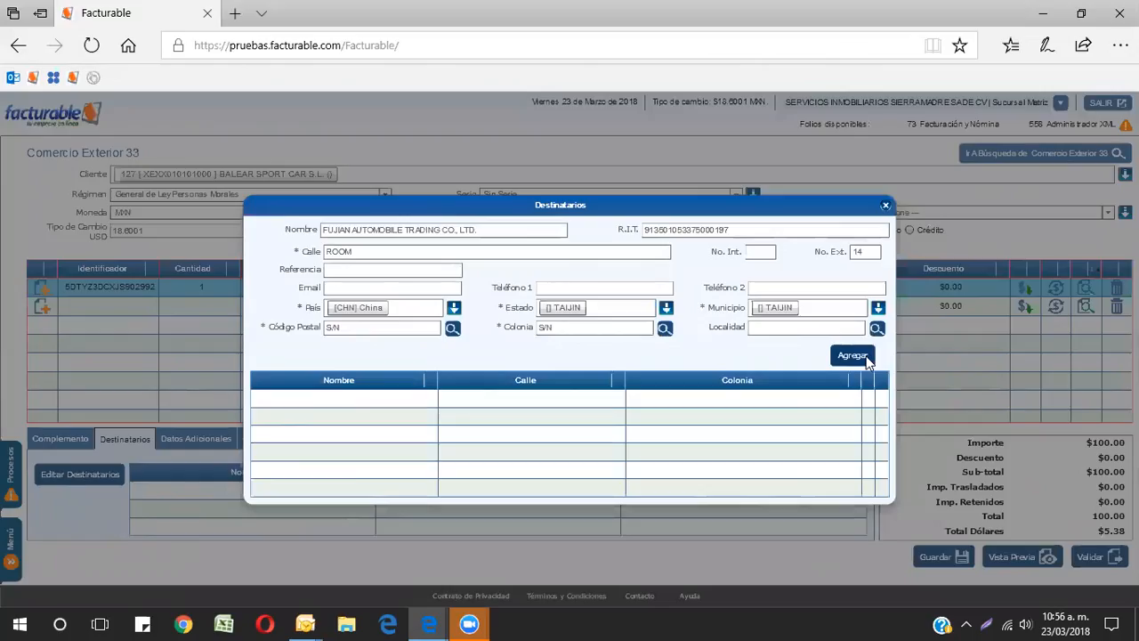
{"action": "left_click", "coordinate": [856, 354]}
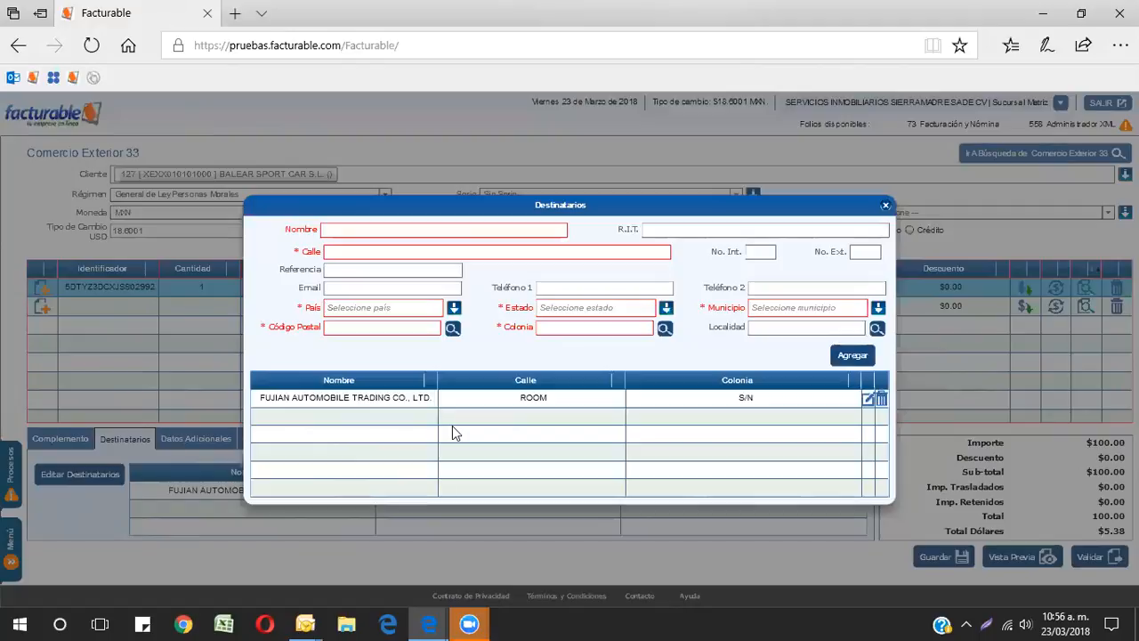
{"action": "left_click", "coordinate": [884, 208]}
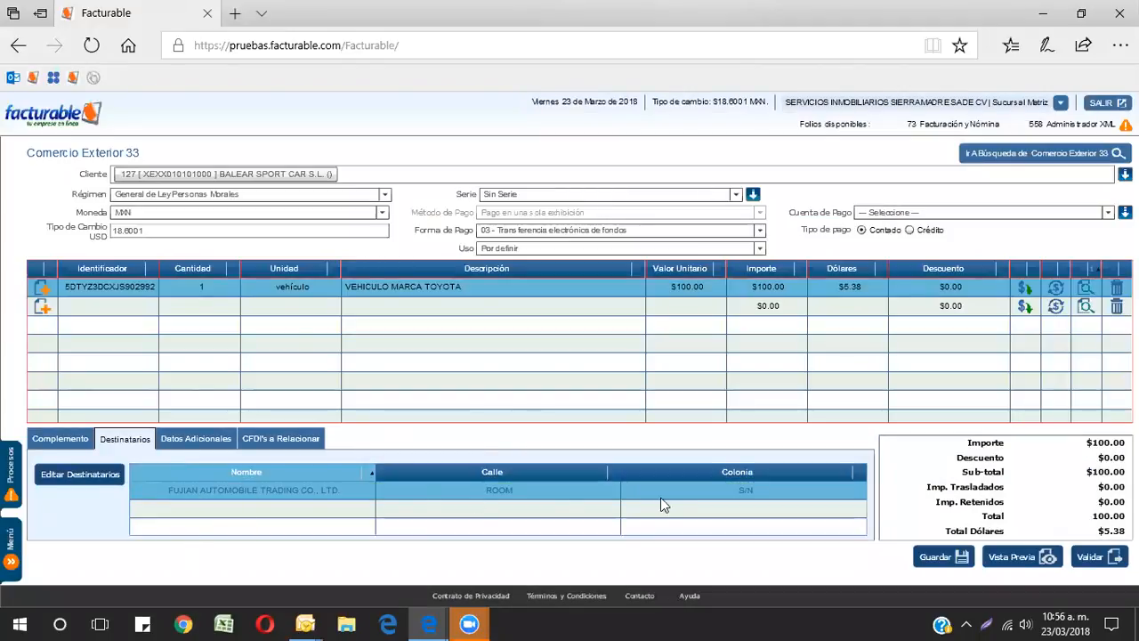
Step: Review the invoice's Datos Adicionales and CFDI's a Relacionar sections, saving the empty Cancelaciones selection
{"action": "left_click", "coordinate": [197, 442]}
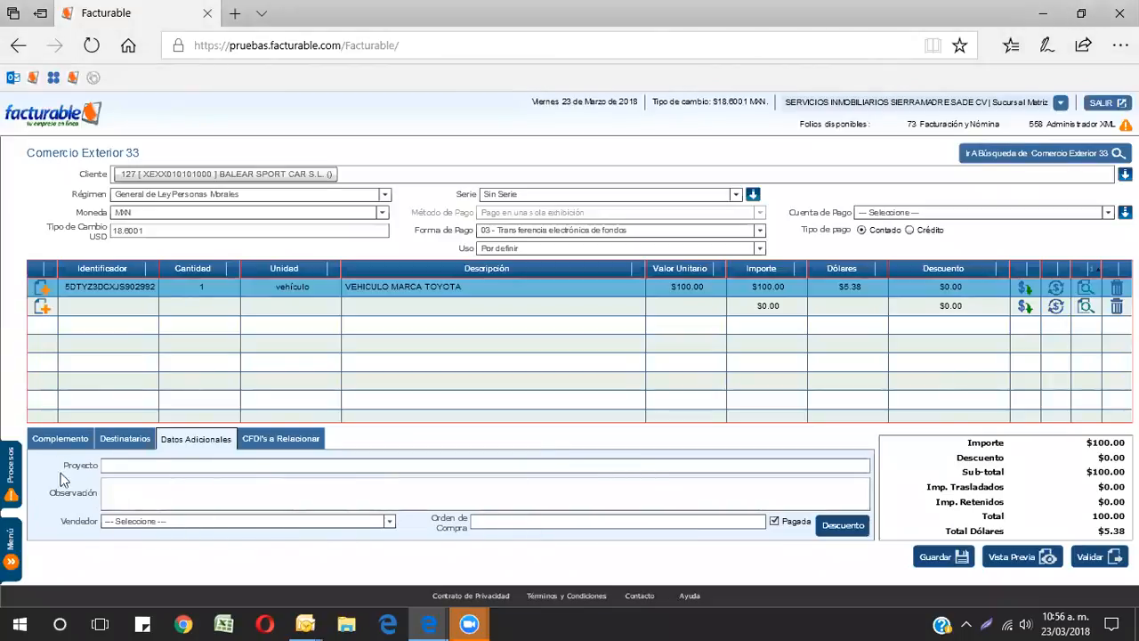
{"action": "left_click", "coordinate": [61, 438]}
{"action": "left_click", "coordinate": [147, 440]}
{"action": "left_click", "coordinate": [190, 439]}
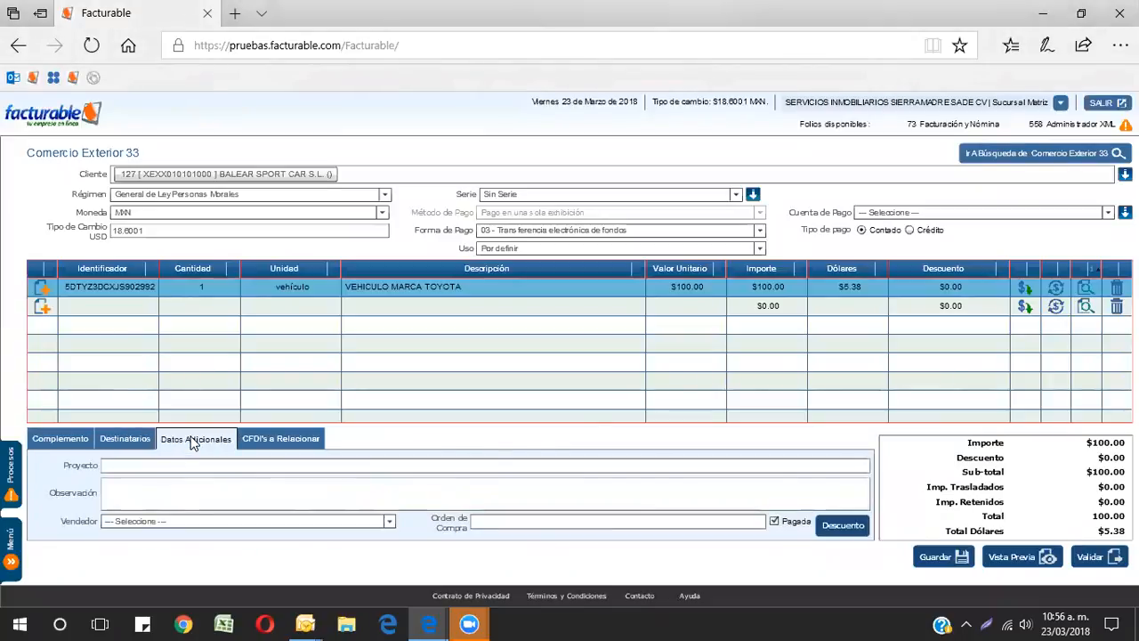
{"action": "left_click", "coordinate": [97, 442]}
{"action": "left_click", "coordinate": [61, 438]}
{"action": "left_click", "coordinate": [196, 438]}
{"action": "left_click", "coordinate": [272, 439]}
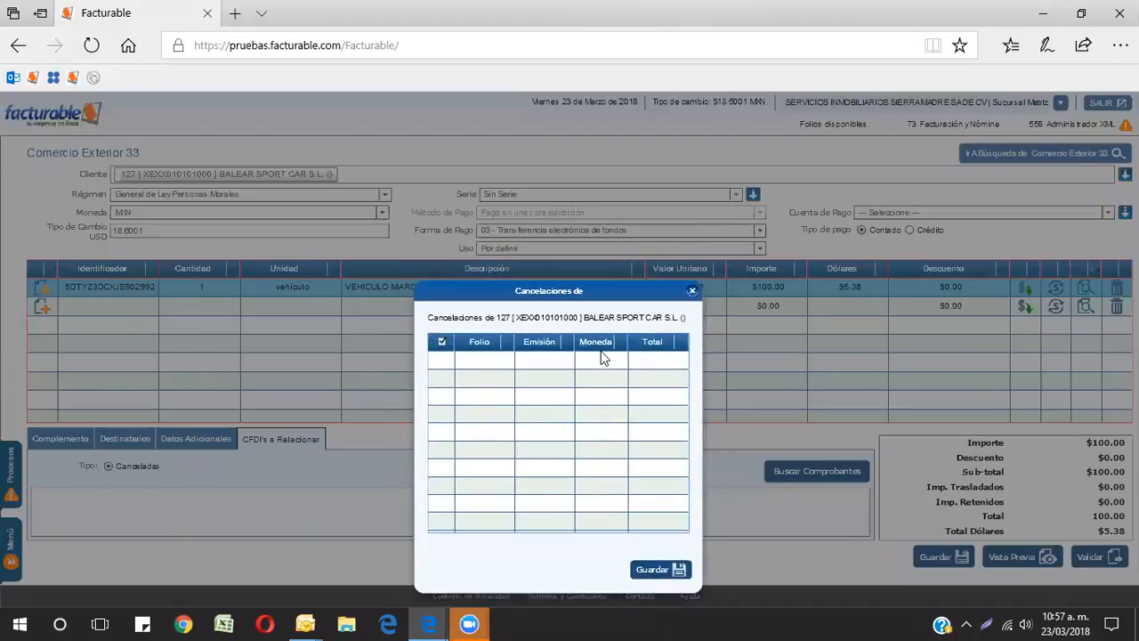
{"action": "left_click", "coordinate": [660, 570]}
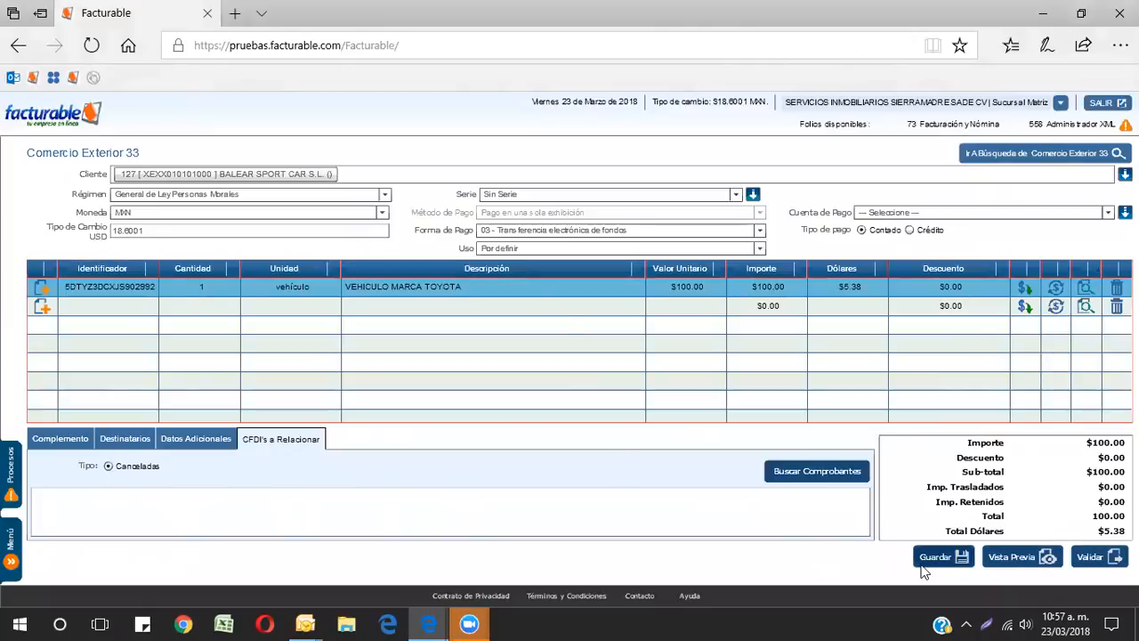
Step: Validate the invoice and generate the comprobante
{"action": "left_click", "coordinate": [1095, 558]}
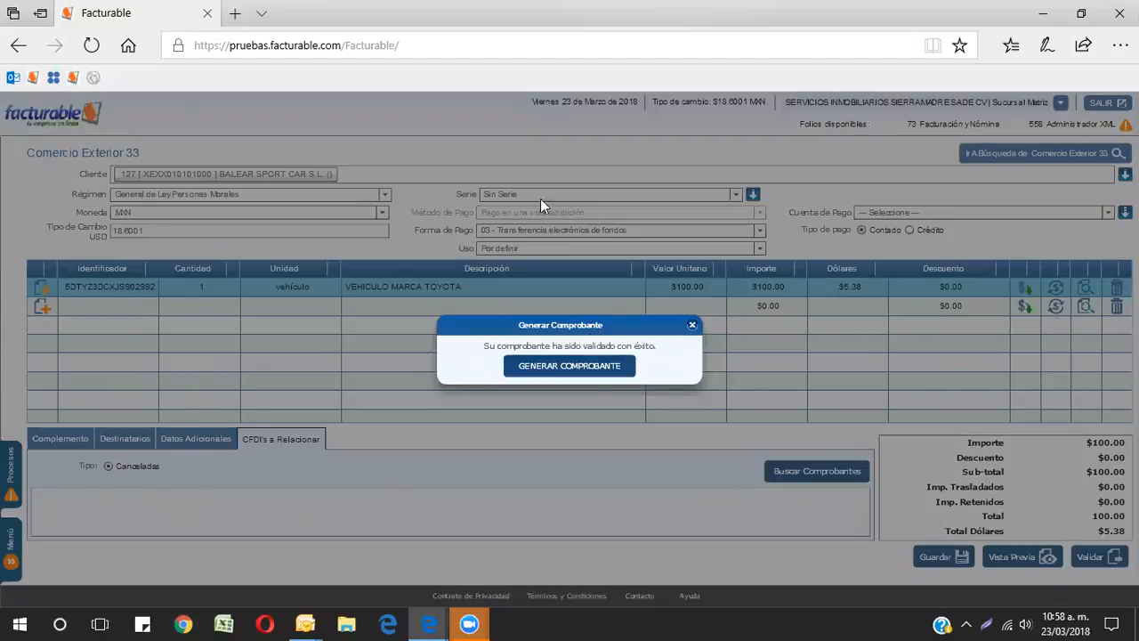
{"action": "left_click", "coordinate": [586, 371]}
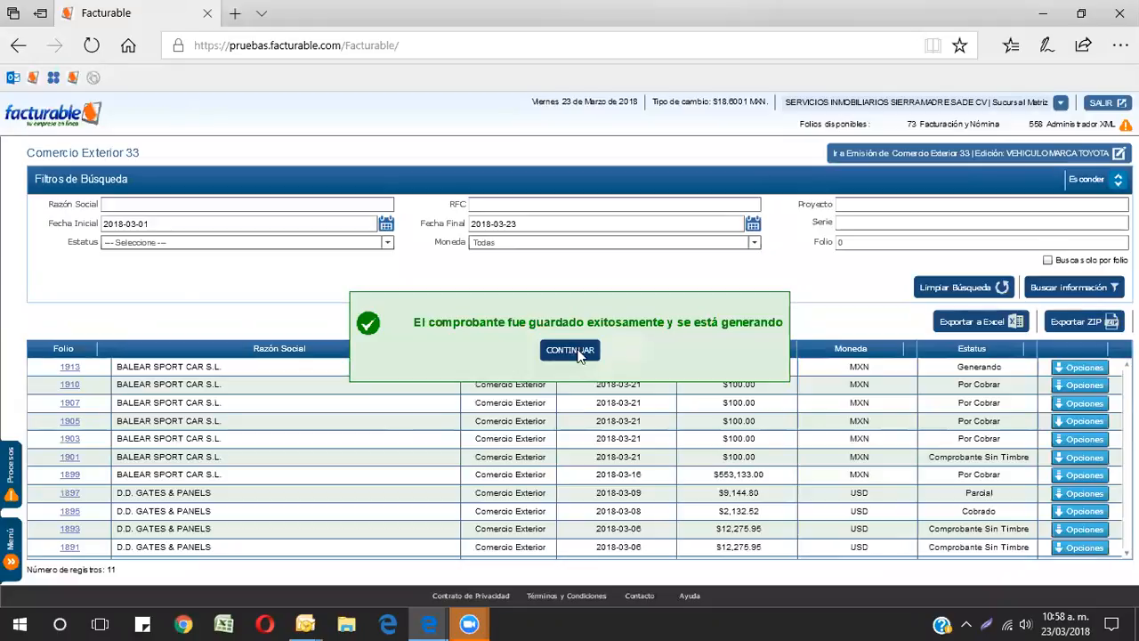
{"action": "left_click", "coordinate": [578, 351]}
Step: Download and open the PDF of the Comercio Exterior invoice with folio 1910
{"action": "left_click", "coordinate": [1086, 292]}
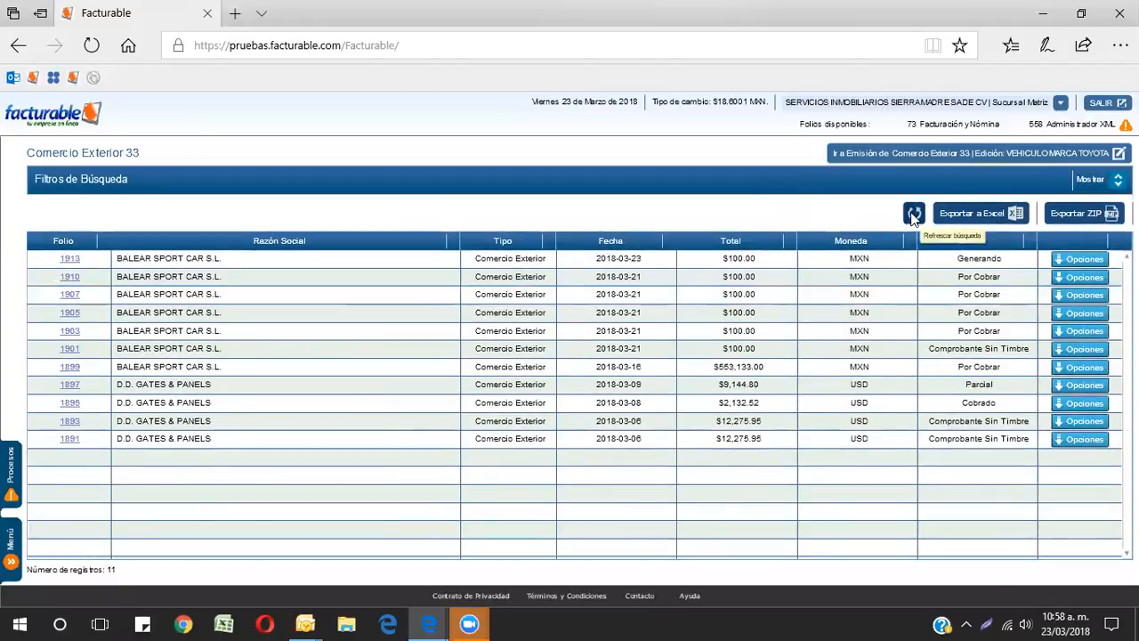
{"action": "left_click", "coordinate": [914, 215]}
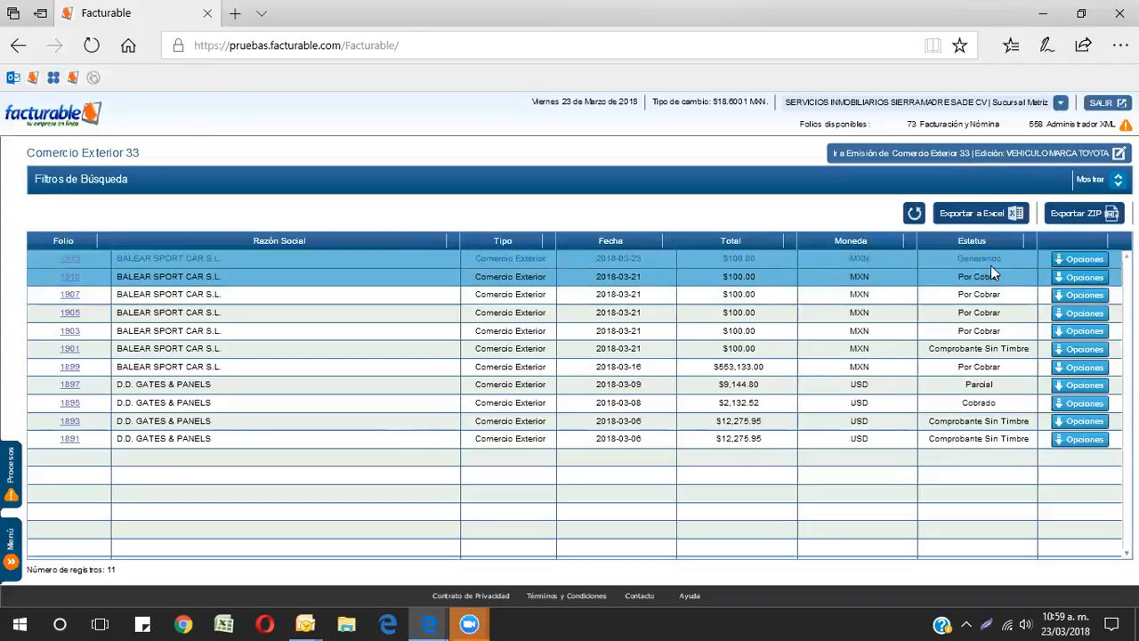
{"action": "left_click", "coordinate": [1074, 276]}
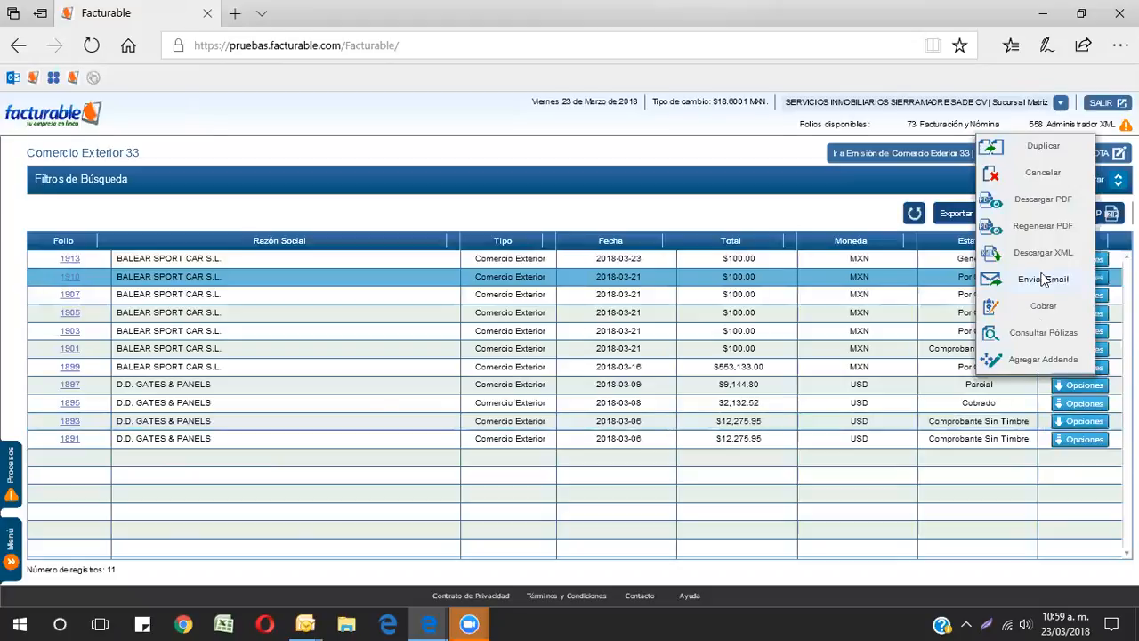
{"action": "left_click", "coordinate": [1036, 200]}
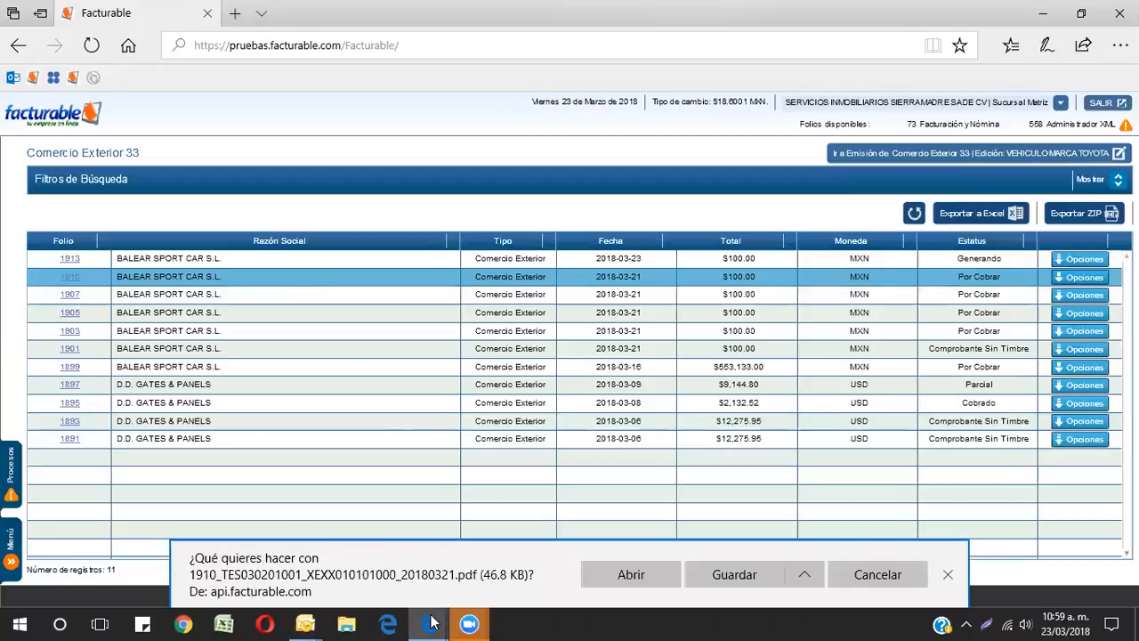
{"action": "left_click", "coordinate": [662, 578]}
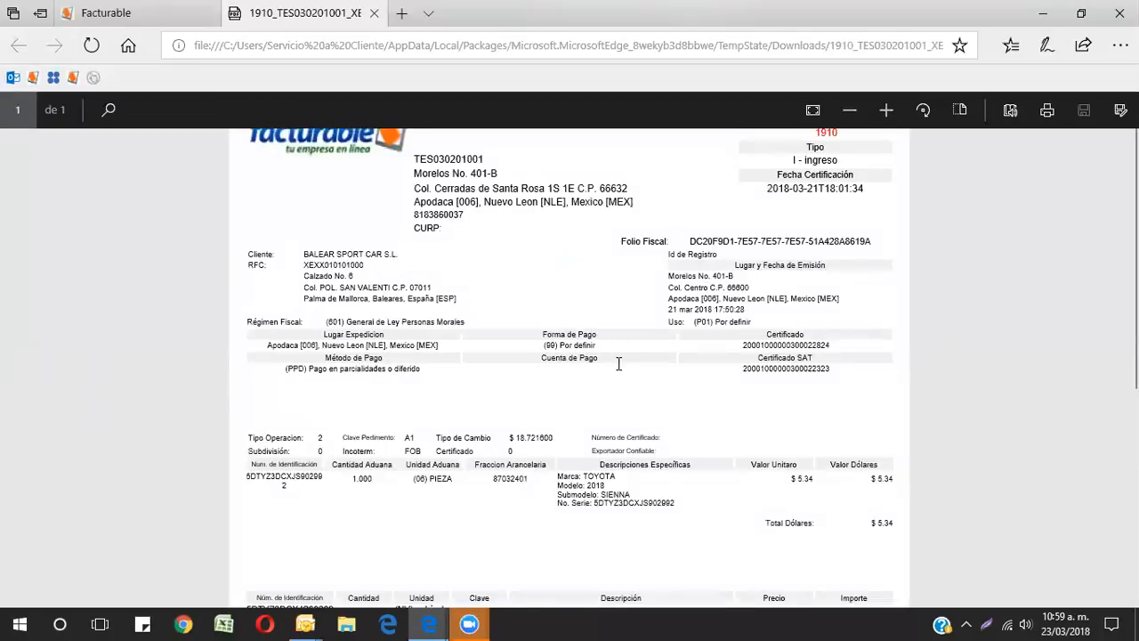
Step: Scroll through the invoice PDF to examine its Comercio Exterior details, concepts and totals
{"action": "scroll", "coordinate": [581, 414], "scroll_direction": "down", "scroll_amount": 3}
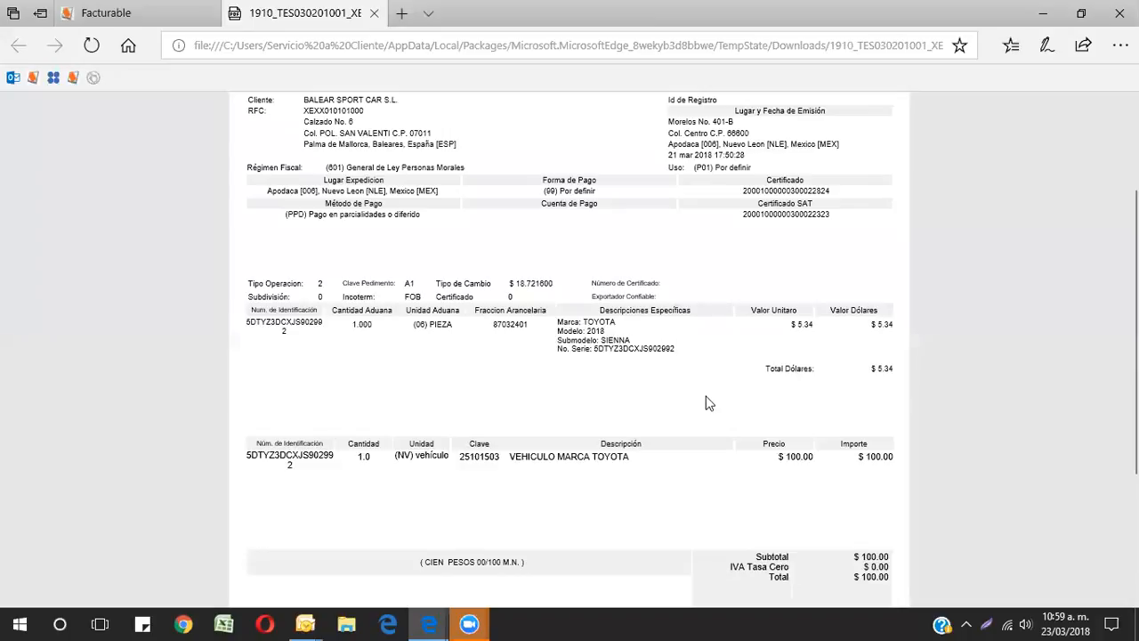
{"action": "scroll", "coordinate": [709, 403], "scroll_direction": "down", "scroll_amount": 3}
{"action": "scroll", "coordinate": [709, 403], "scroll_direction": "up", "scroll_amount": 3}
{"action": "scroll", "coordinate": [863, 432], "scroll_direction": "up", "scroll_amount": 1}
{"action": "scroll", "coordinate": [863, 427], "scroll_direction": "up", "scroll_amount": 1}
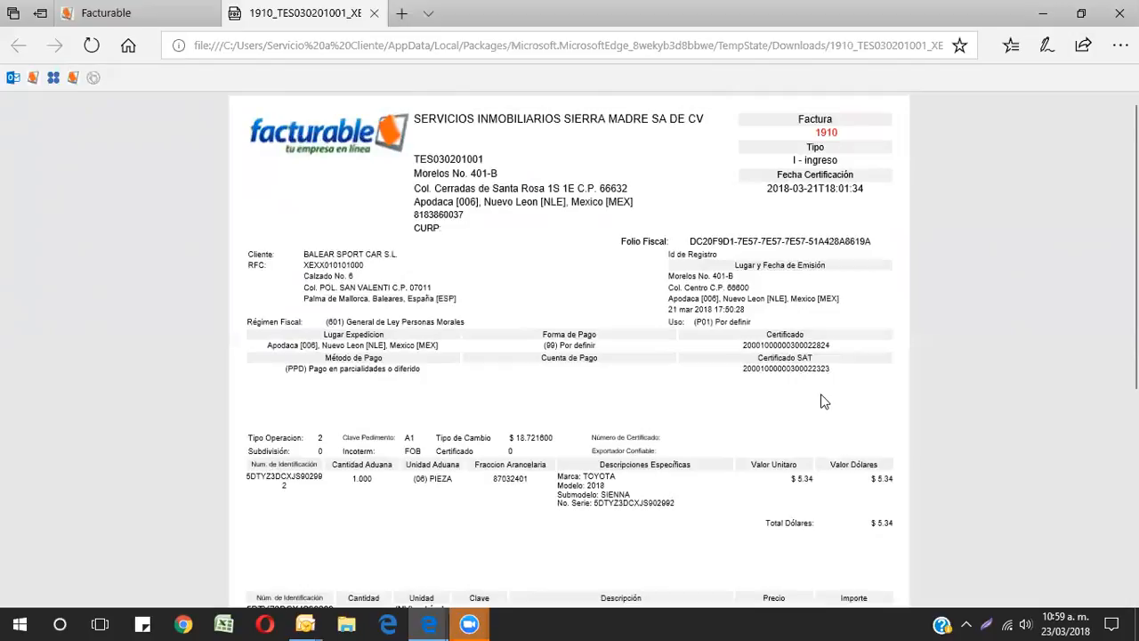
{"action": "scroll", "coordinate": [823, 402], "scroll_direction": "down", "scroll_amount": 2}
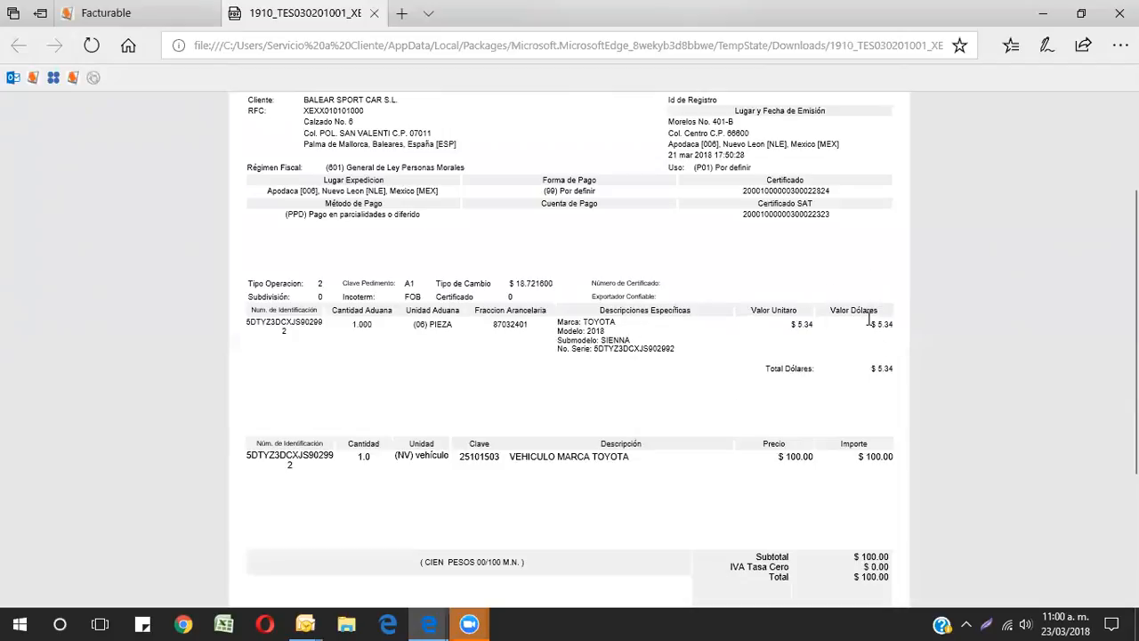
{"action": "scroll", "coordinate": [890, 351], "scroll_direction": "down", "scroll_amount": 1}
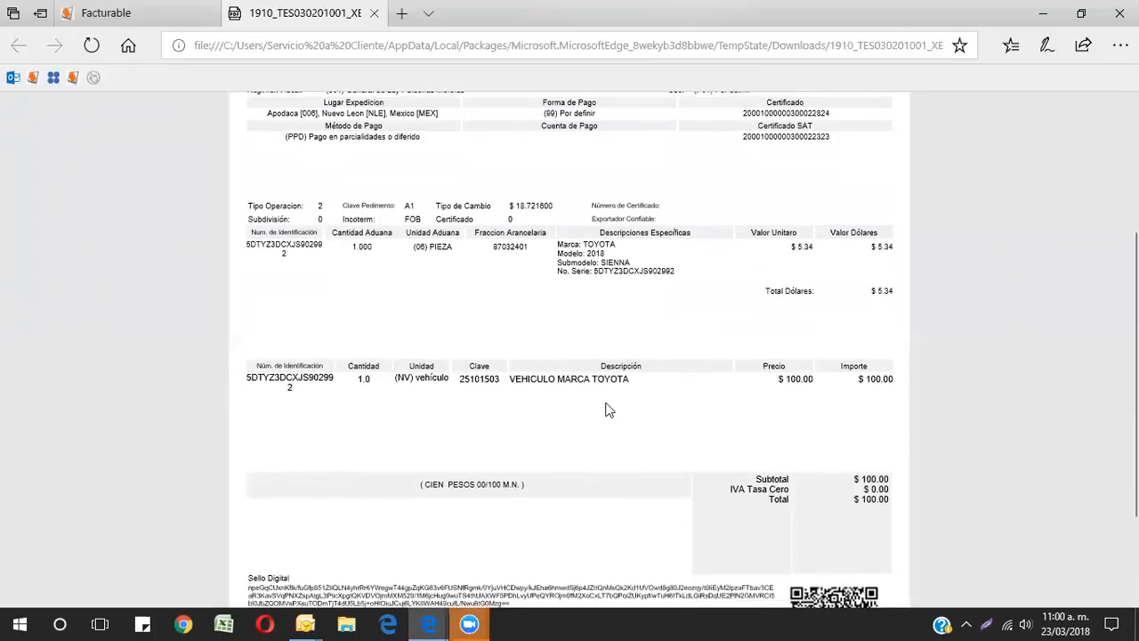
{"action": "scroll", "coordinate": [608, 410], "scroll_direction": "down", "scroll_amount": 2}
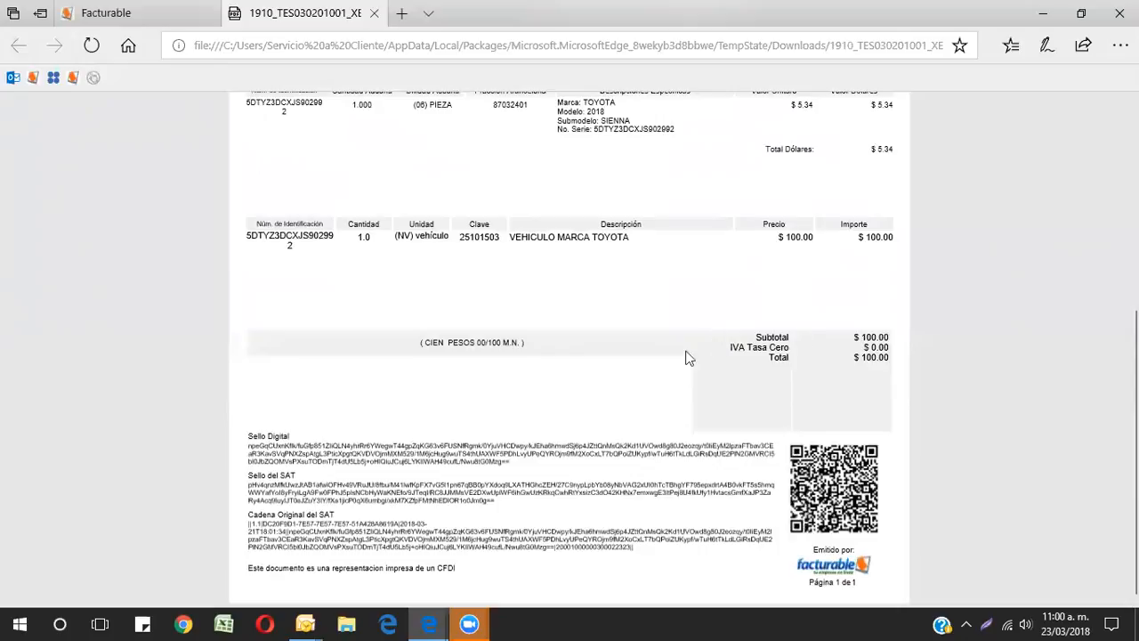
{"action": "scroll", "coordinate": [725, 437], "scroll_direction": "up", "scroll_amount": 5}
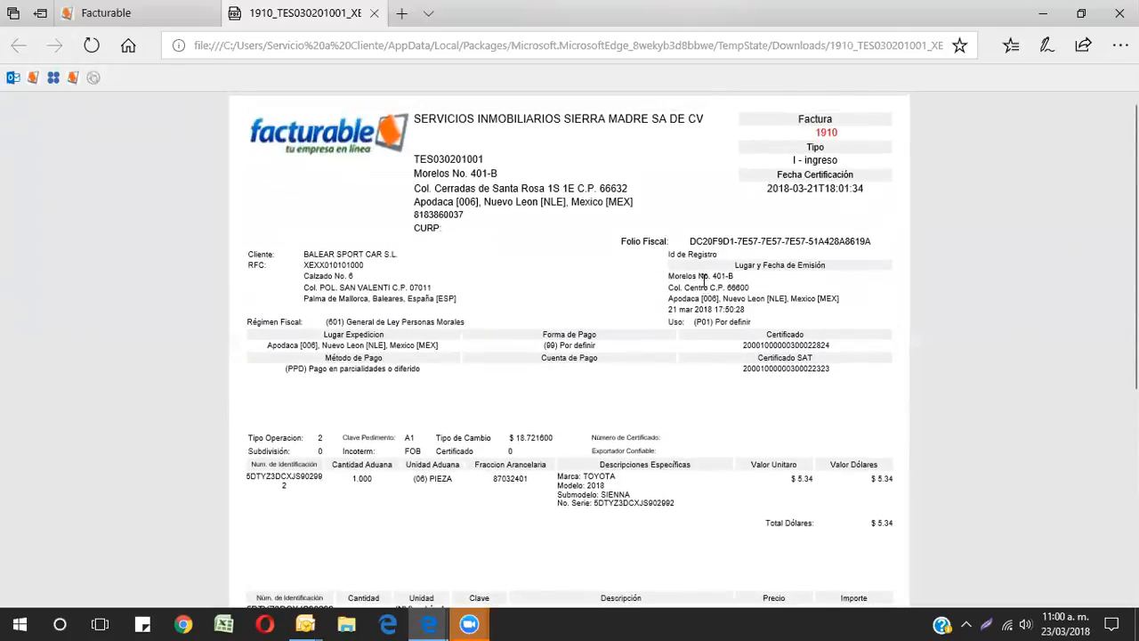
{"action": "scroll", "coordinate": [703, 280], "scroll_direction": "down", "scroll_amount": 5}
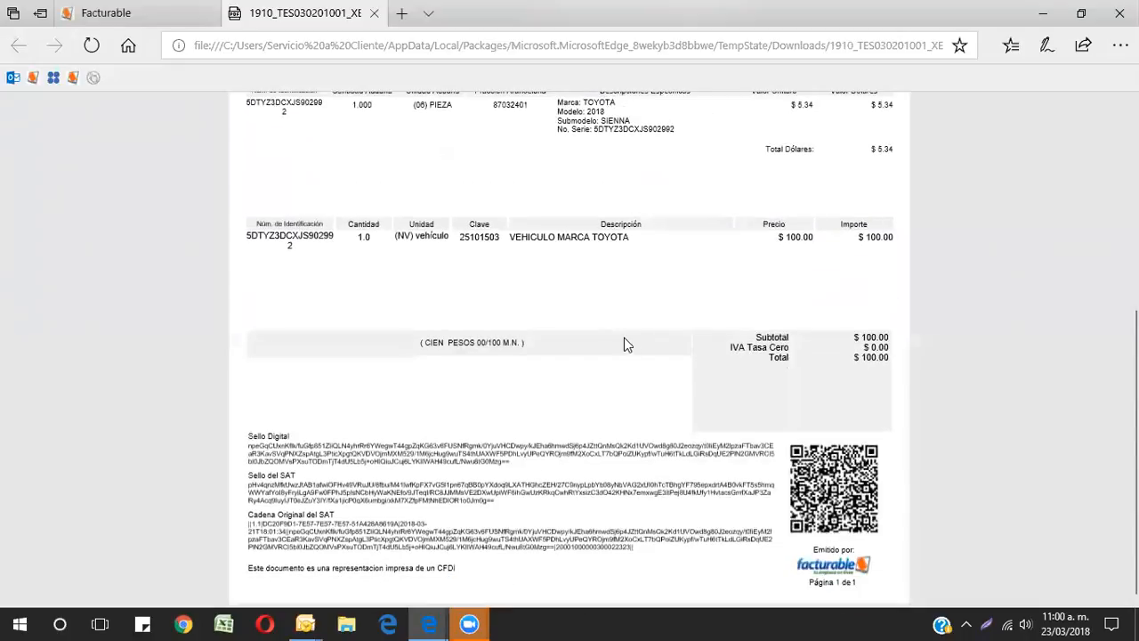
{"action": "scroll", "coordinate": [595, 407], "scroll_direction": "up", "scroll_amount": 5}
{"action": "scroll", "coordinate": [595, 407], "scroll_direction": "down", "scroll_amount": 1}
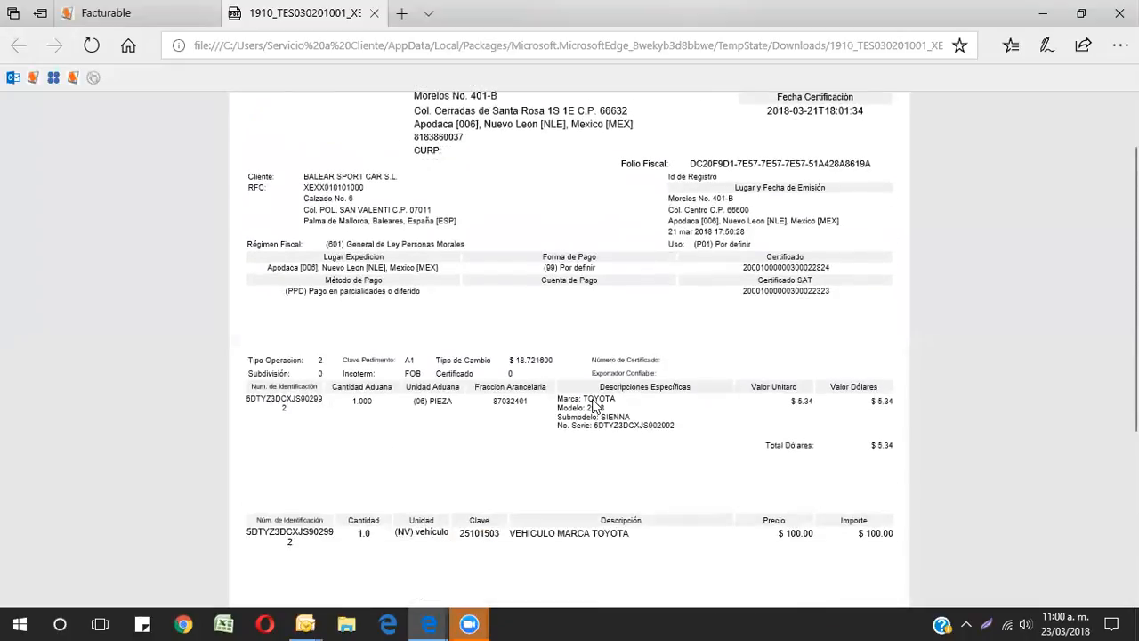
{"action": "scroll", "coordinate": [596, 409], "scroll_direction": "up", "scroll_amount": 1}
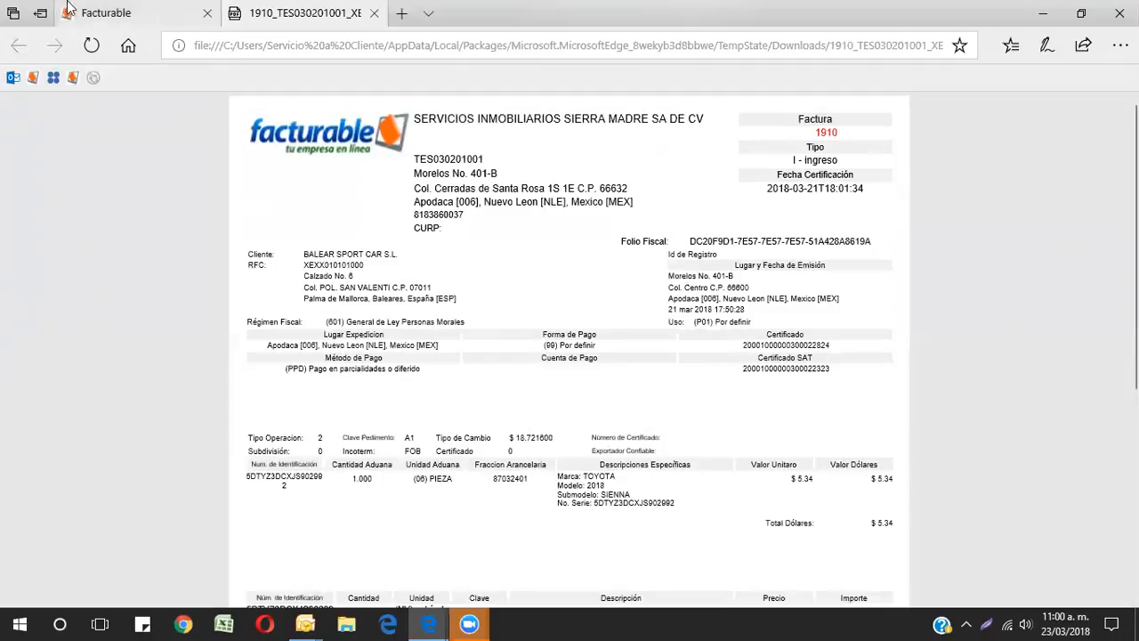
Step: Download and open the PDF of the Comercio Exterior invoice with folio 1913 from the invoice list
{"action": "left_click", "coordinate": [121, 13]}
{"action": "left_click", "coordinate": [914, 212]}
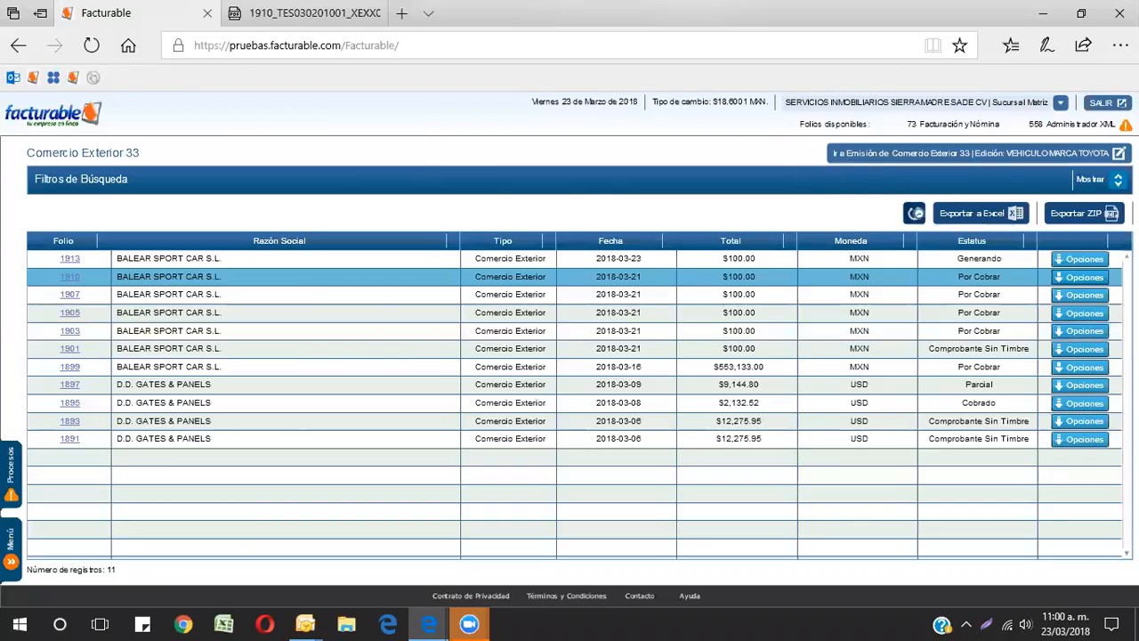
{"action": "left_click", "coordinate": [988, 258]}
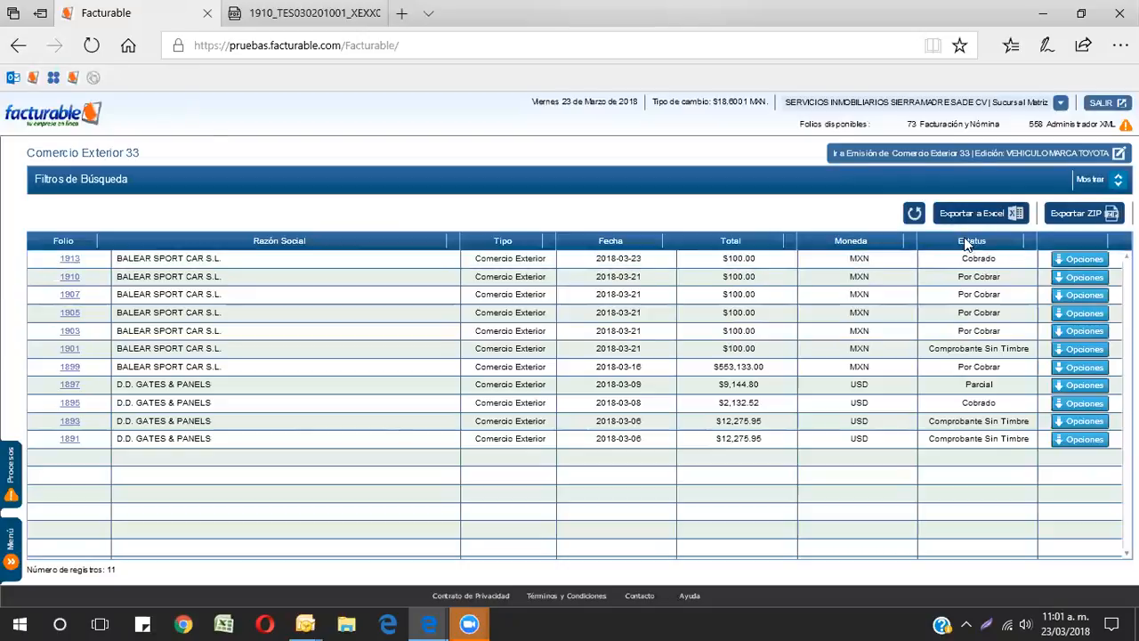
{"action": "left_click", "coordinate": [1093, 258]}
{"action": "left_click", "coordinate": [1043, 183]}
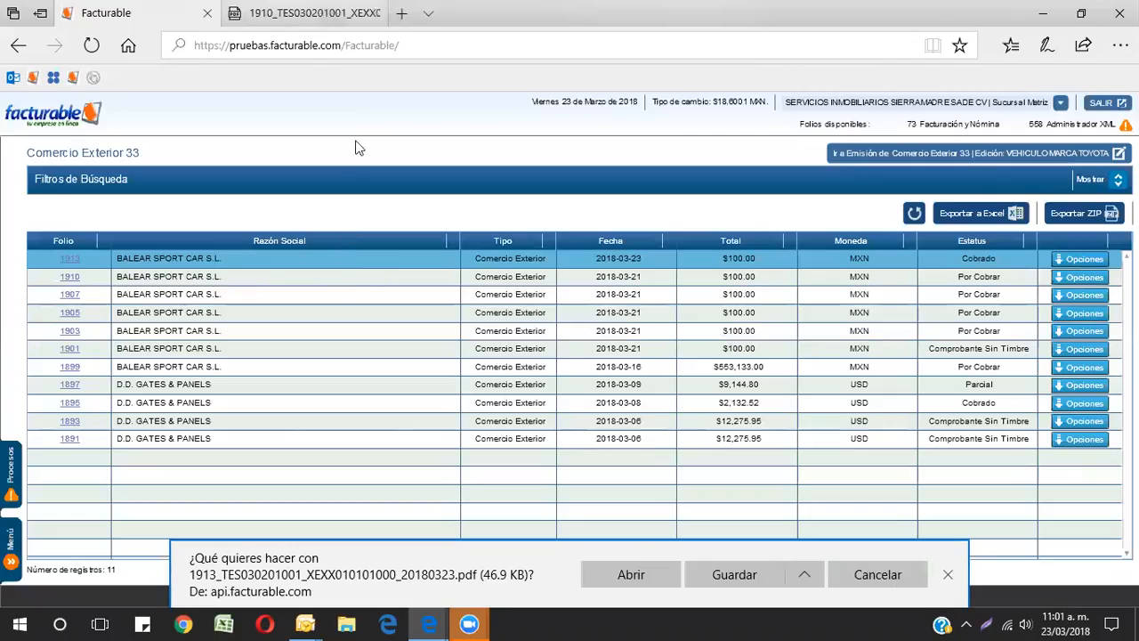
{"action": "left_click", "coordinate": [631, 574]}
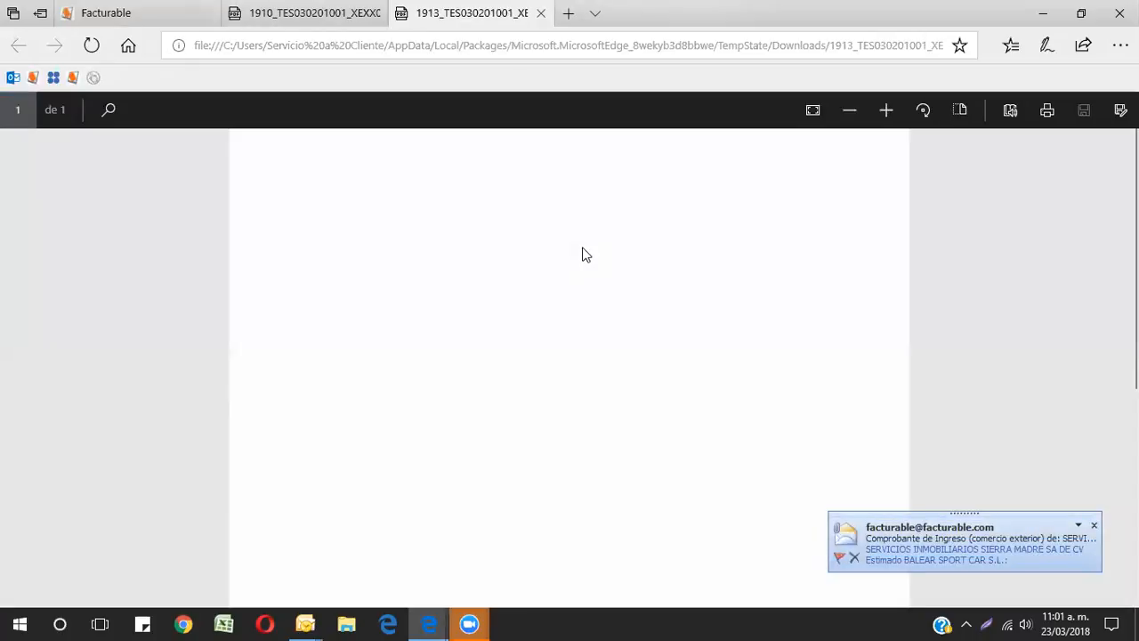
Step: Scroll through the folio 1913 invoice PDF to examine its Comercio Exterior details, concepts and totals, and return to the invoice list
{"action": "scroll", "coordinate": [656, 267], "scroll_direction": "down", "scroll_amount": 1}
{"action": "scroll", "coordinate": [656, 268], "scroll_direction": "down", "scroll_amount": 2}
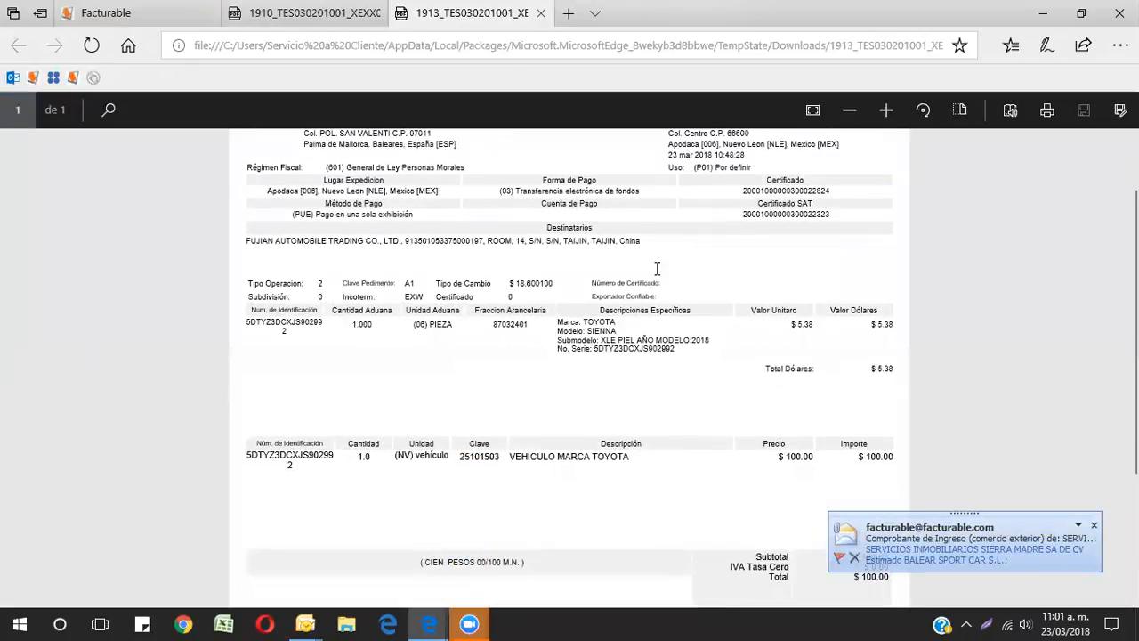
{"action": "scroll", "coordinate": [657, 268], "scroll_direction": "up", "scroll_amount": 3}
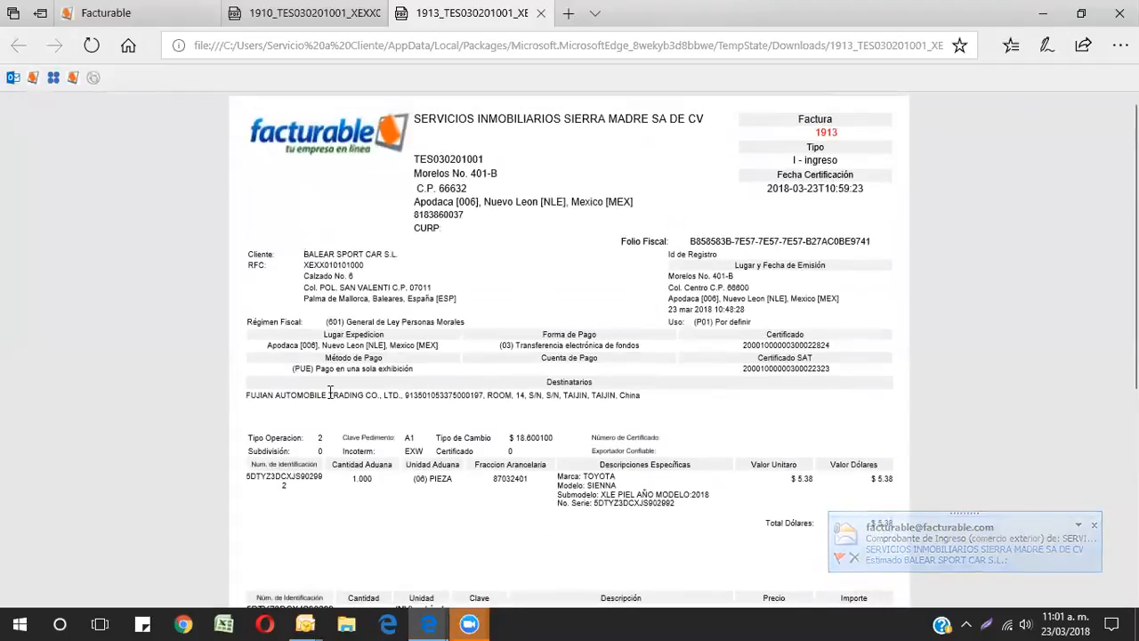
{"action": "scroll", "coordinate": [373, 379], "scroll_direction": "down", "scroll_amount": 1}
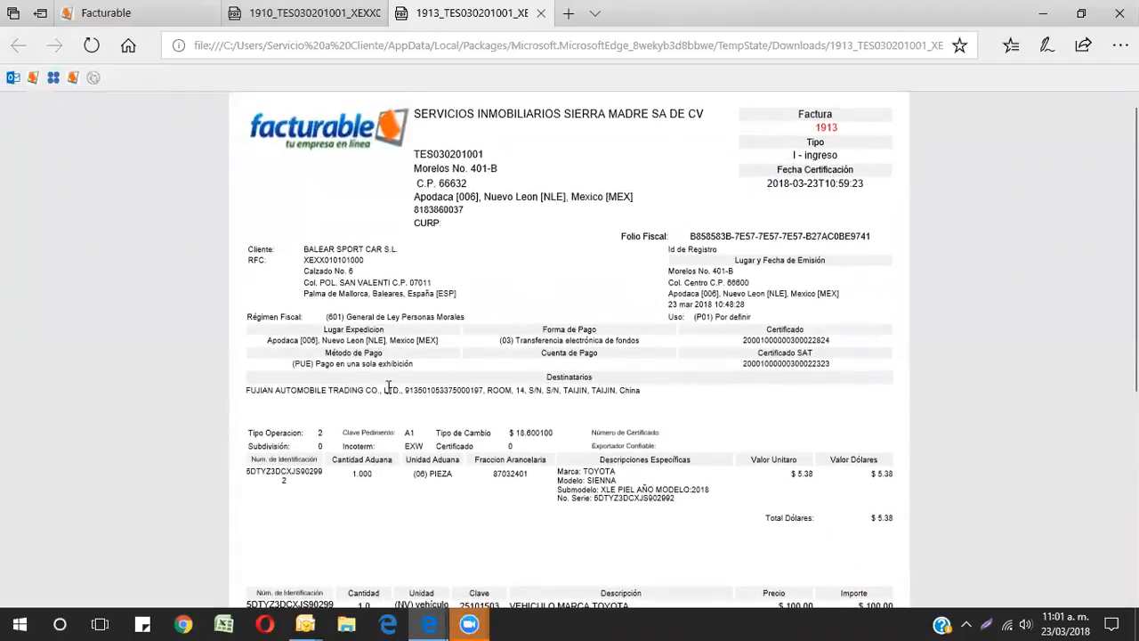
{"action": "scroll", "coordinate": [588, 399], "scroll_direction": "down", "scroll_amount": 3}
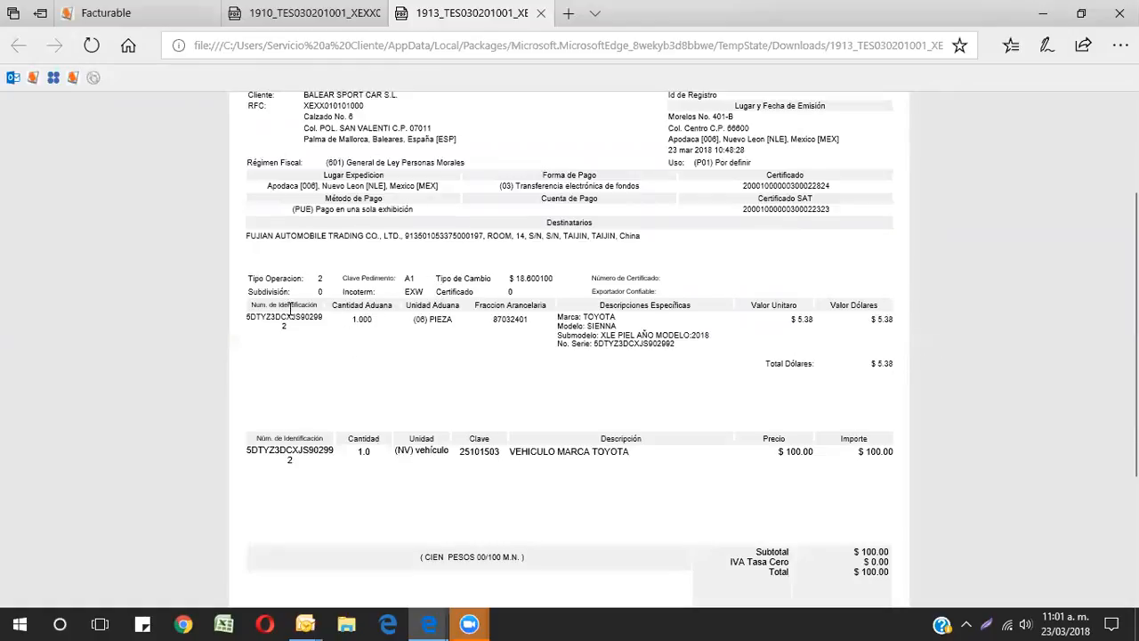
{"action": "scroll", "coordinate": [916, 315], "scroll_direction": "down", "scroll_amount": 1}
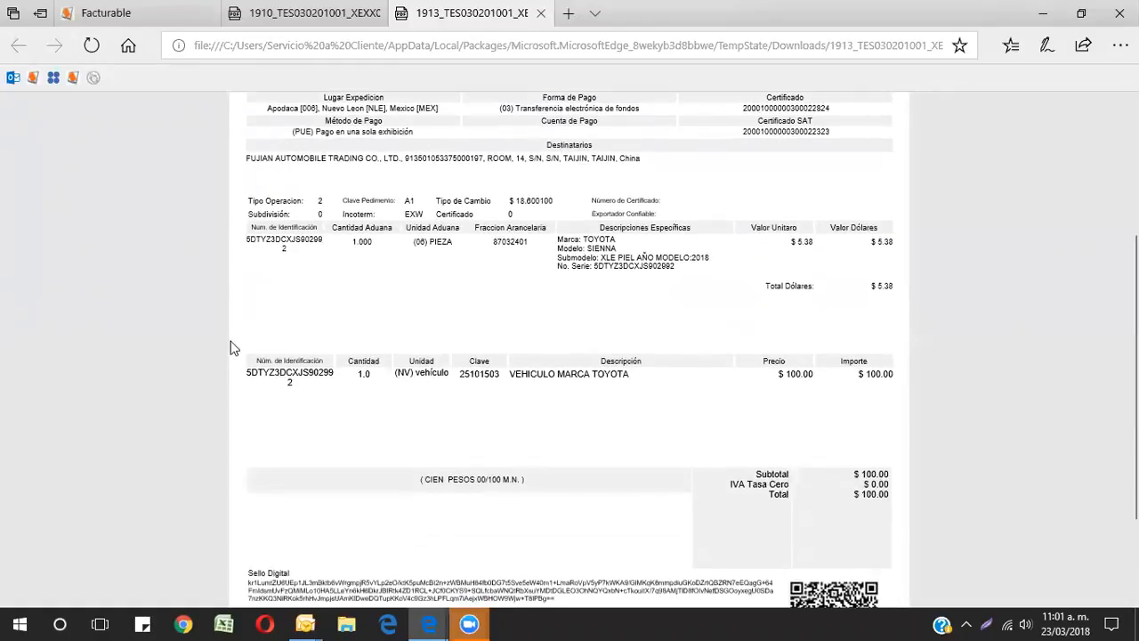
{"action": "scroll", "coordinate": [823, 360], "scroll_direction": "down", "scroll_amount": 1}
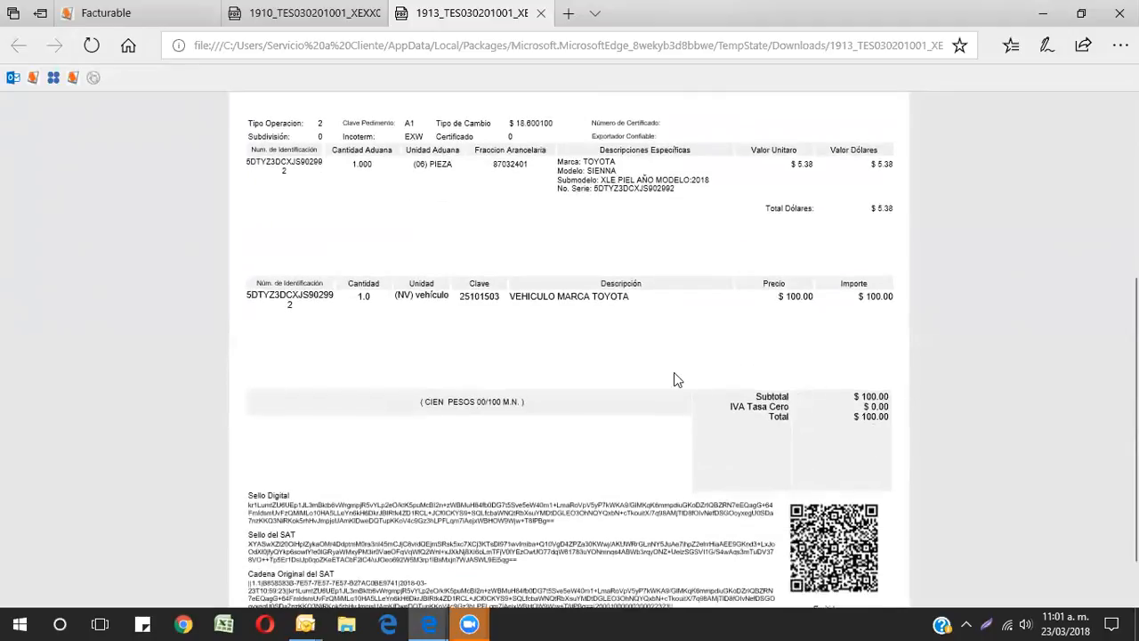
{"action": "scroll", "coordinate": [674, 374], "scroll_direction": "down", "scroll_amount": 1}
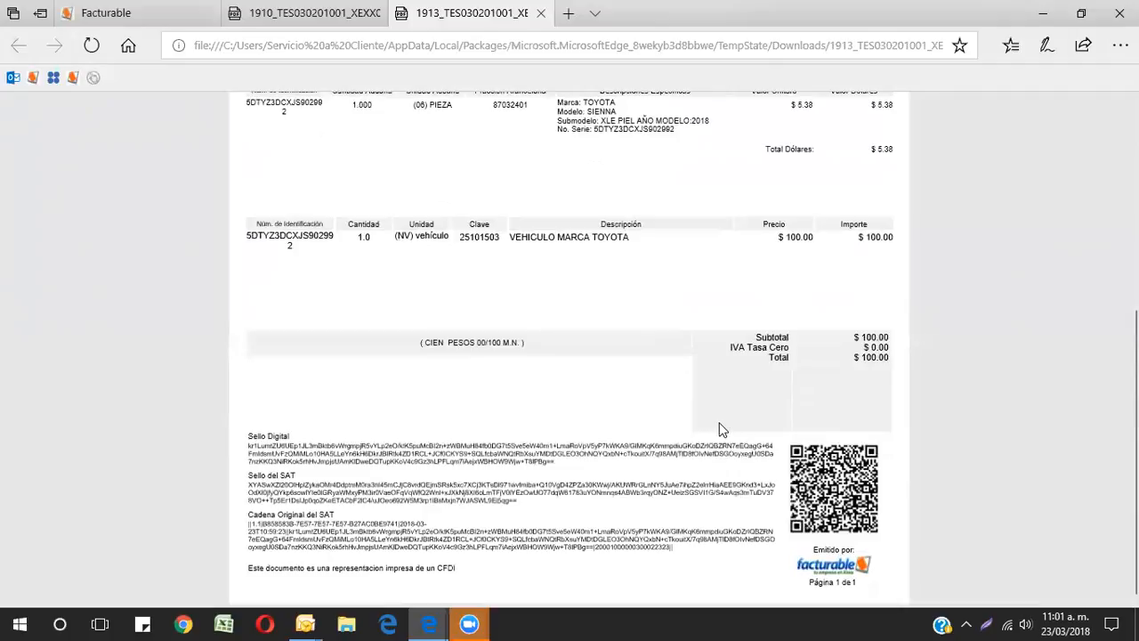
{"action": "scroll", "coordinate": [721, 427], "scroll_direction": "up", "scroll_amount": 3}
{"action": "scroll", "coordinate": [720, 430], "scroll_direction": "up", "scroll_amount": 1}
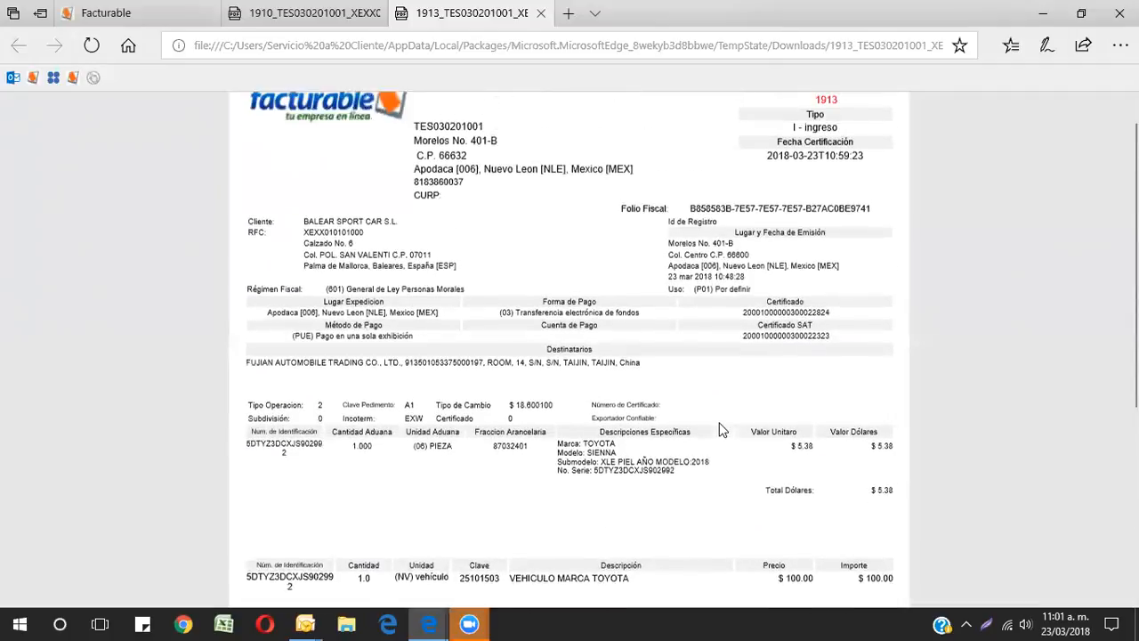
{"action": "scroll", "coordinate": [722, 425], "scroll_direction": "down", "scroll_amount": 4}
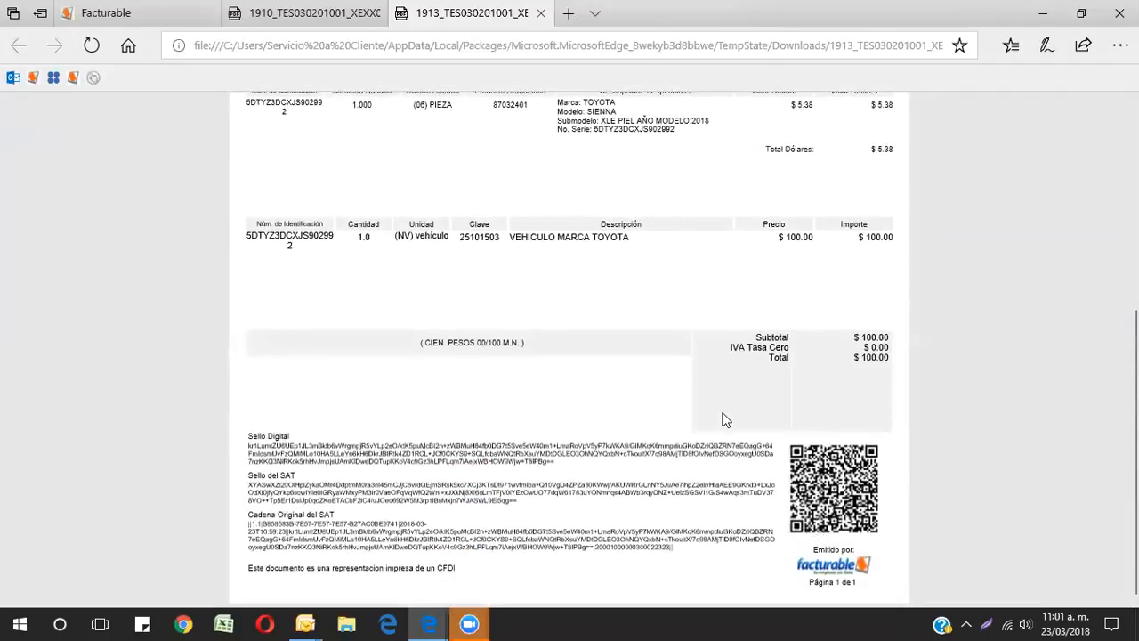
{"action": "scroll", "coordinate": [712, 415], "scroll_direction": "up", "scroll_amount": 5}
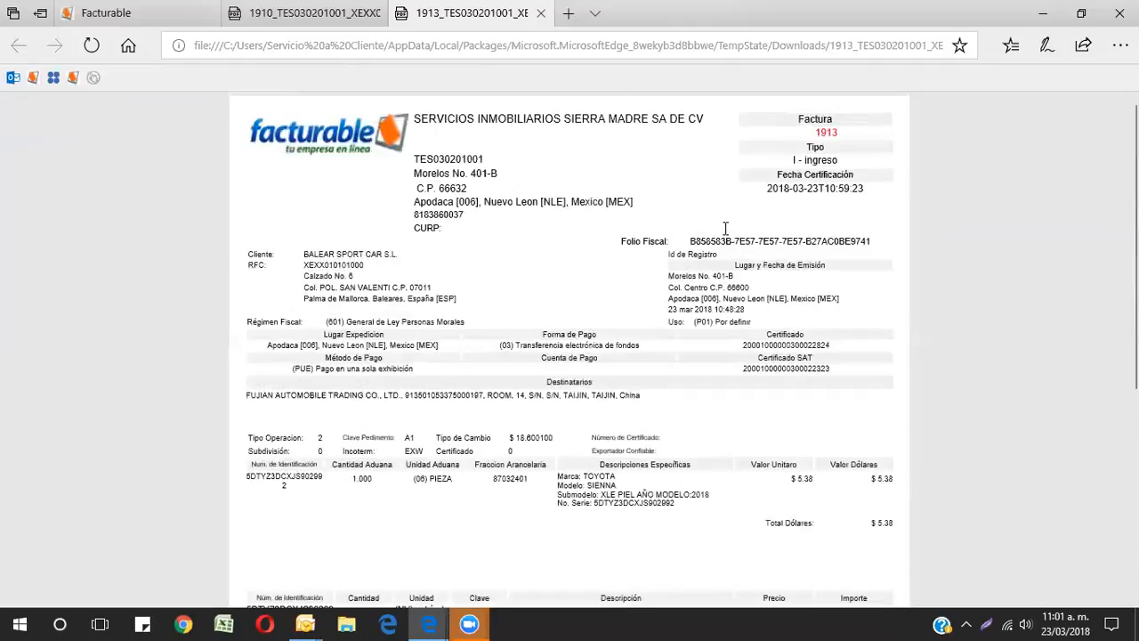
{"action": "left_click", "coordinate": [134, 12]}
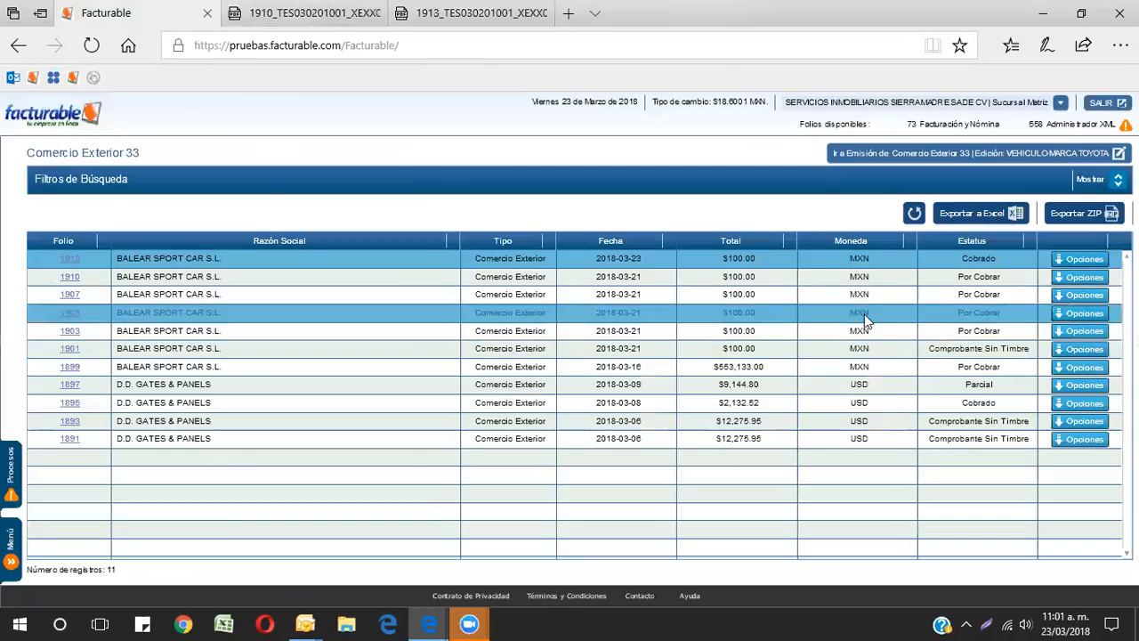